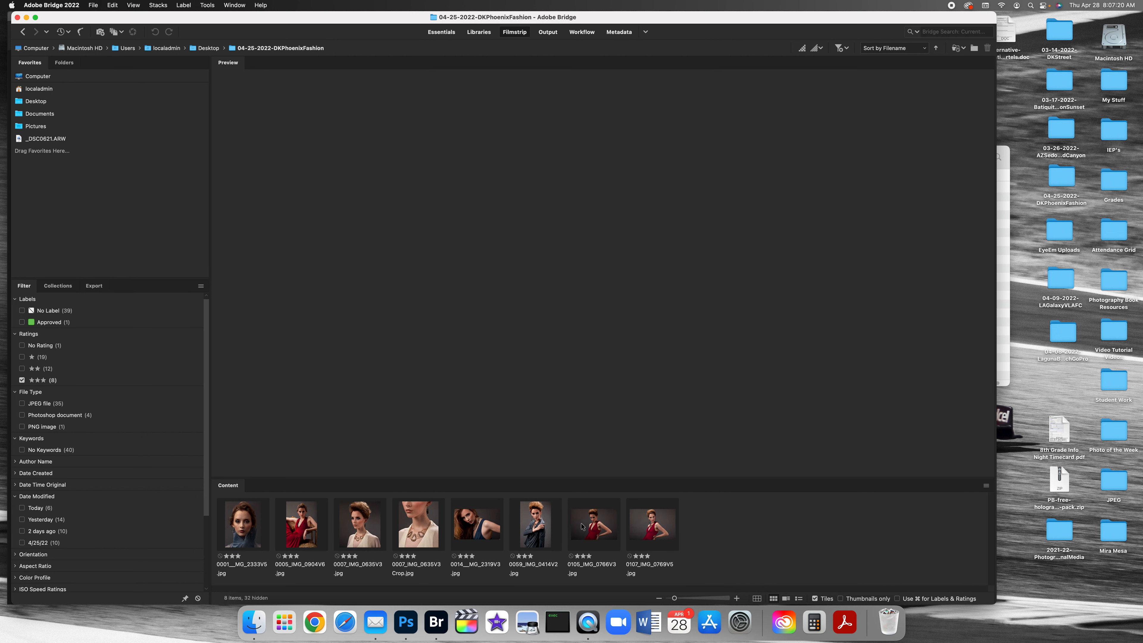
left_click(651, 537)
left_click(247, 533, "shift")
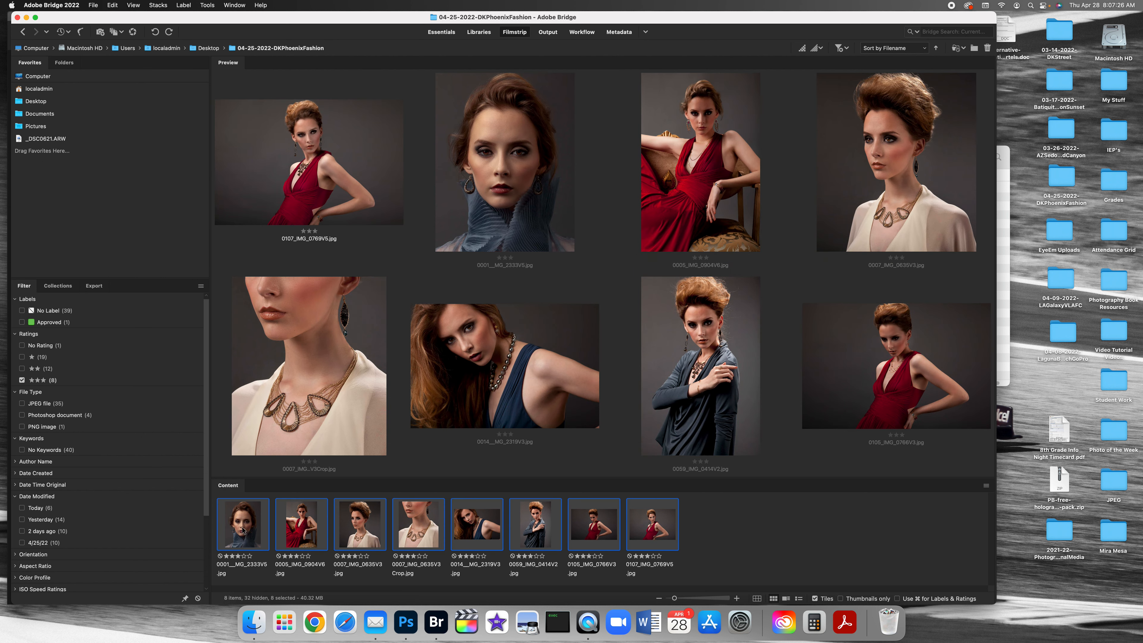
right_click(663, 527)
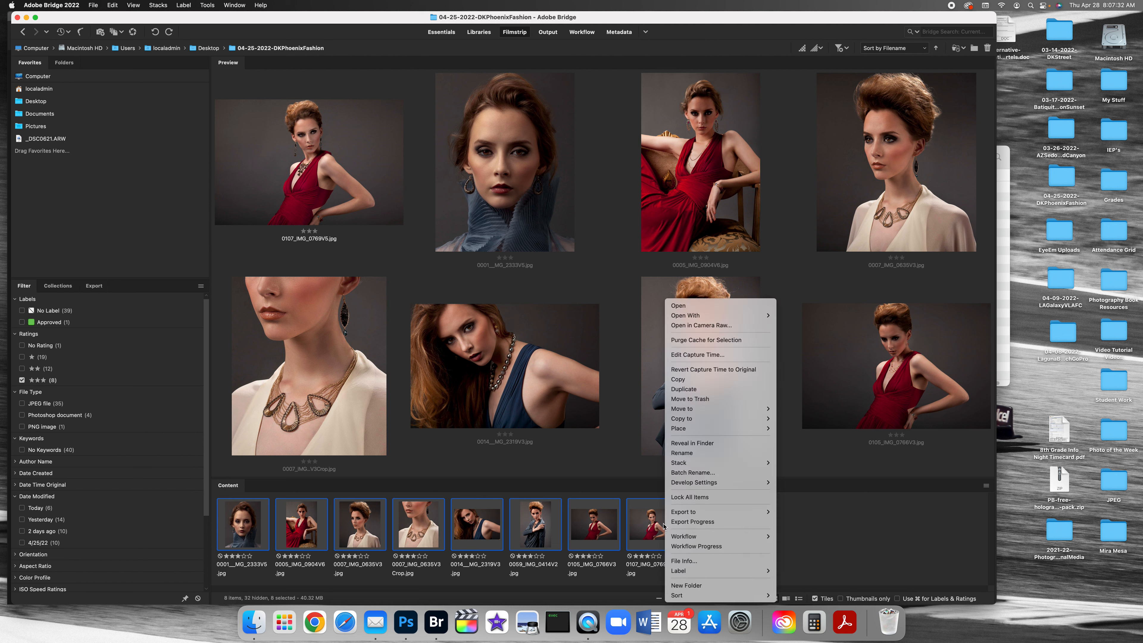
key("Escape")
Step: Select all eight three-star photos one by one, from 0107_IMG_0769V5.jpg back to 0001__MG_2333V5.jpg
left_click(641, 531)
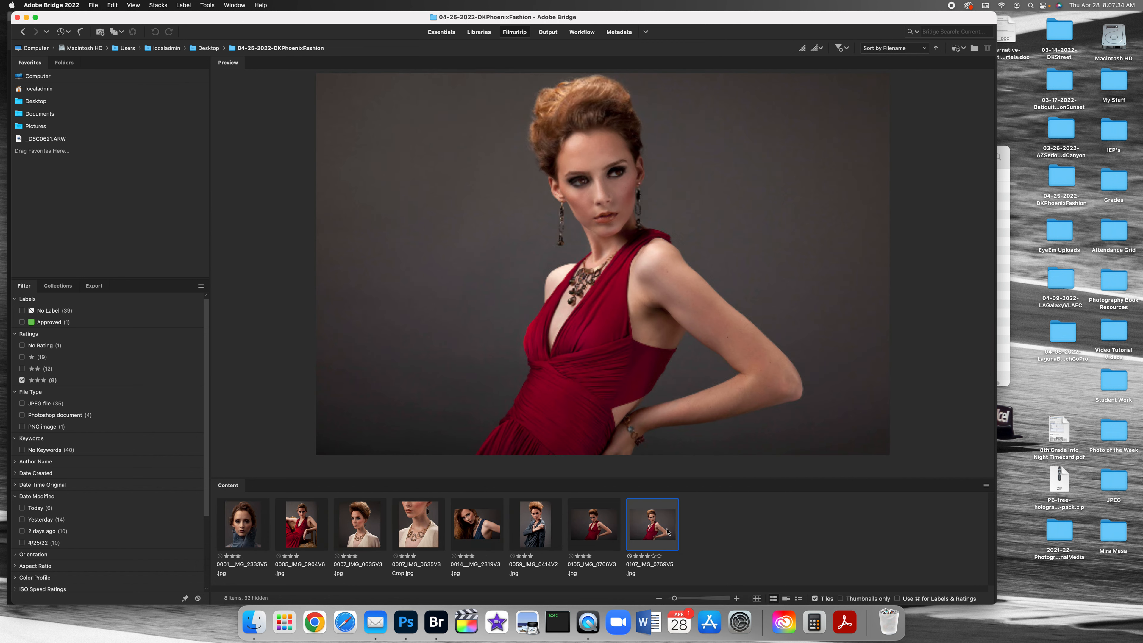
left_click(599, 533, "super")
left_click(536, 524, "super")
left_click(477, 524, "super")
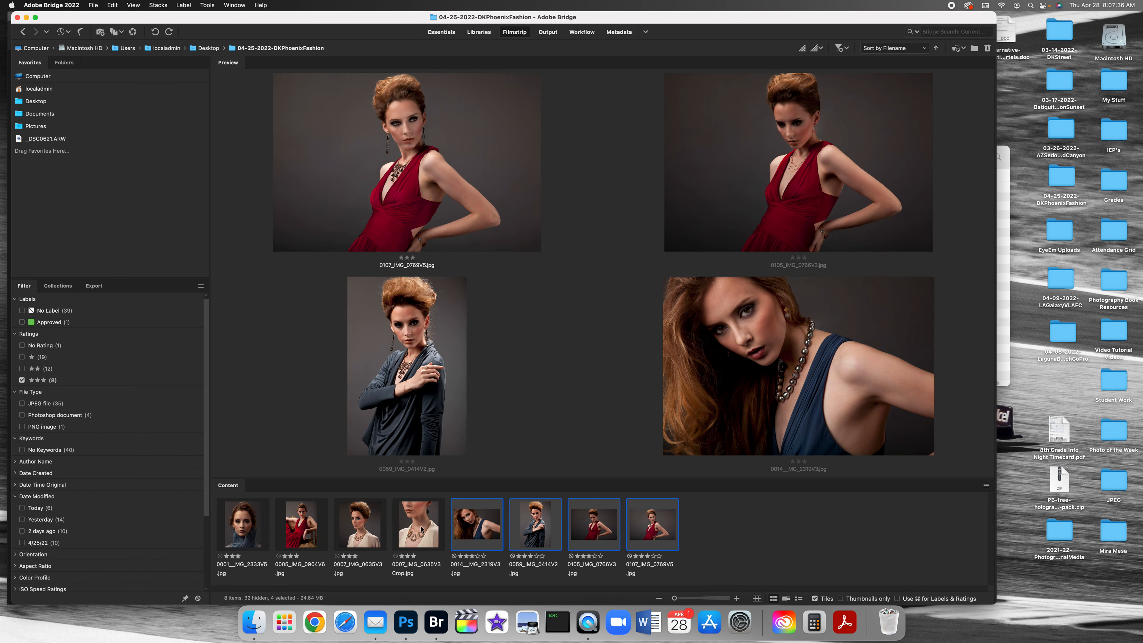
left_click(418, 524, "super")
left_click(366, 533, "super")
left_click(302, 525, "super")
left_click(243, 525, "super")
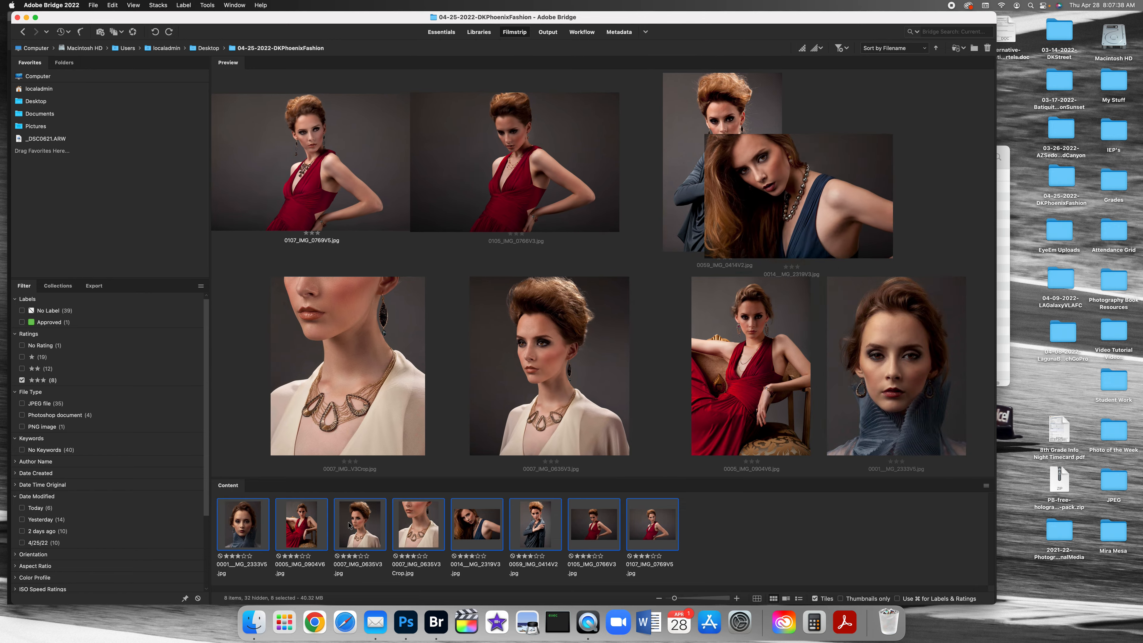
Step: Copy the selected photos into a new folder named Edits inside the desktop folder 04-25-2022-DKPhoenixFashion
right_click(650, 526)
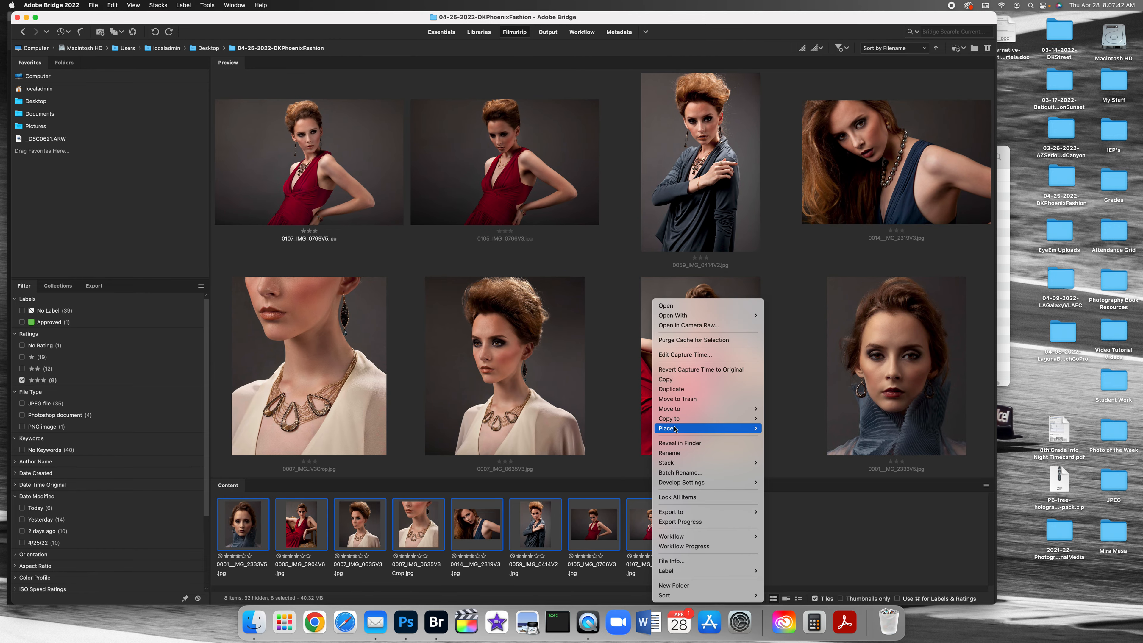
mouse_move(674, 421)
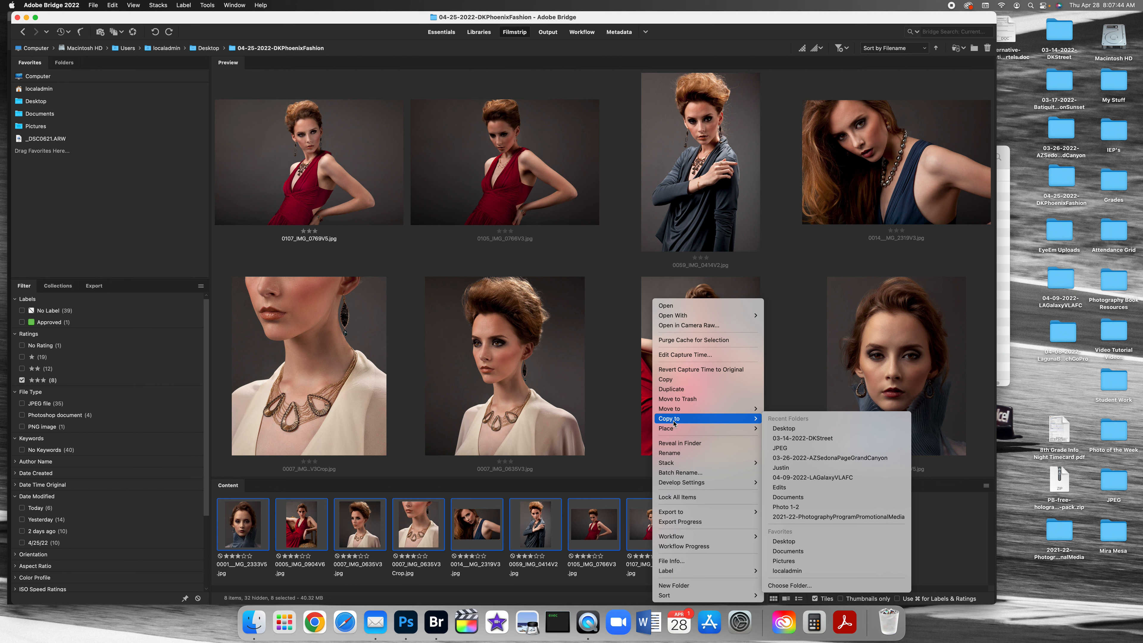
left_click(821, 585)
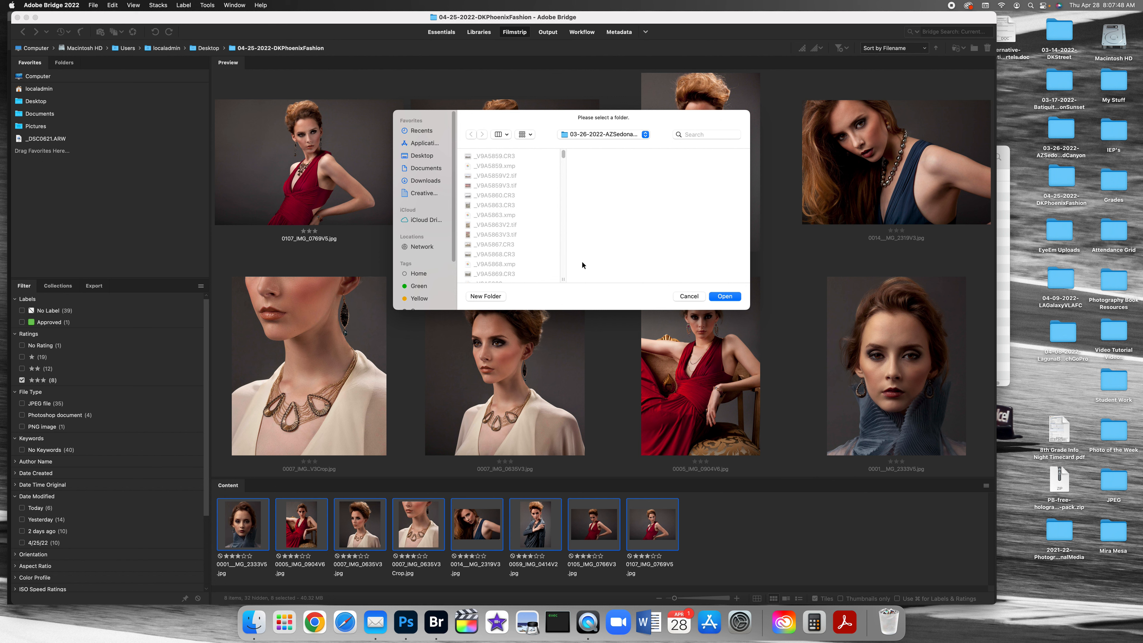
left_click(422, 155)
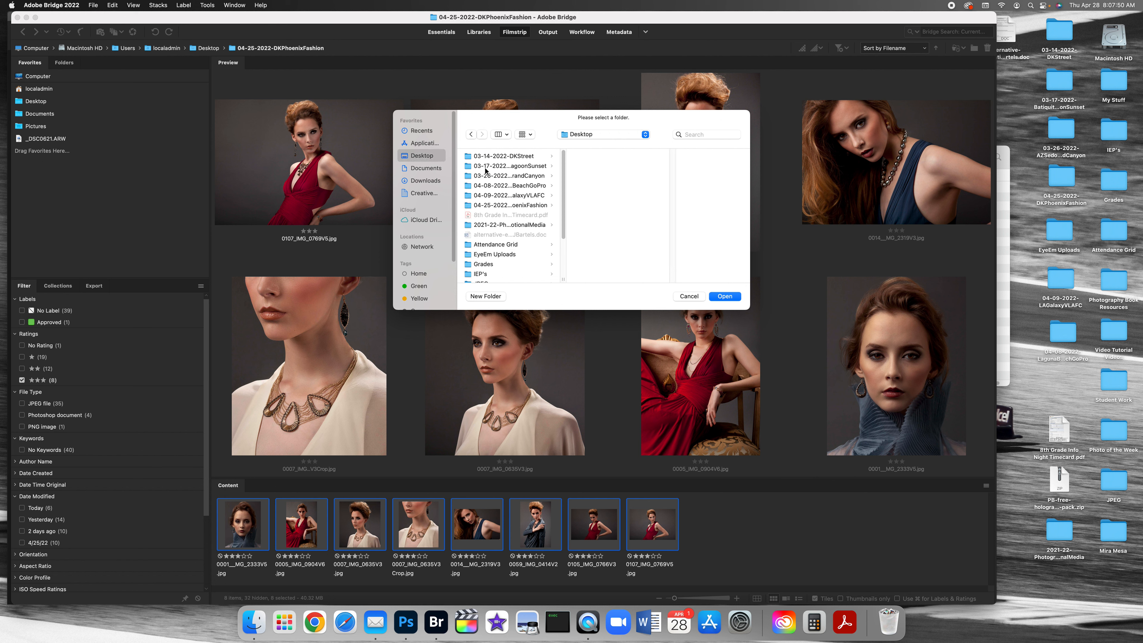
left_click(556, 206)
left_click(500, 297)
type("Edits")
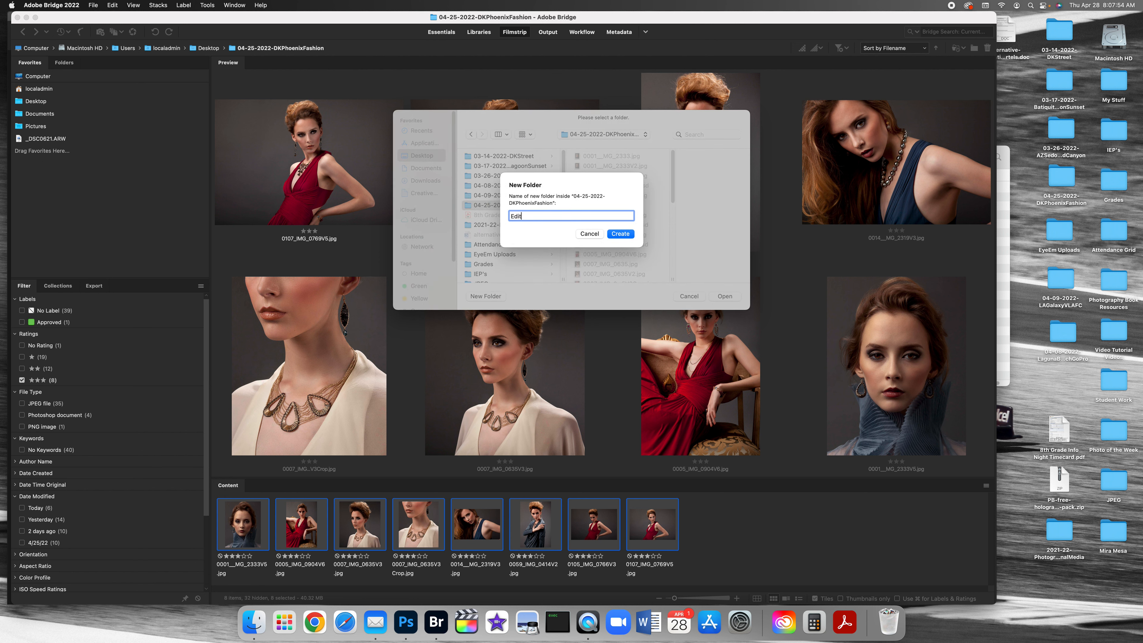
key("Return")
left_click(725, 296)
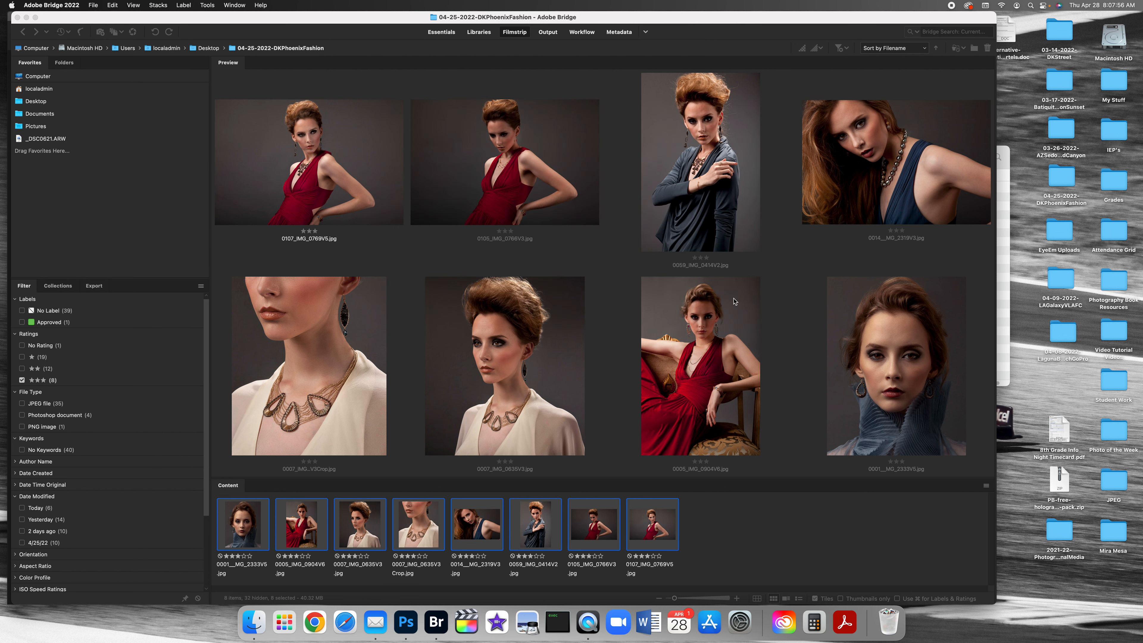
Step: Clear the three-star rating filter and open the Edits folder
left_click(21, 381)
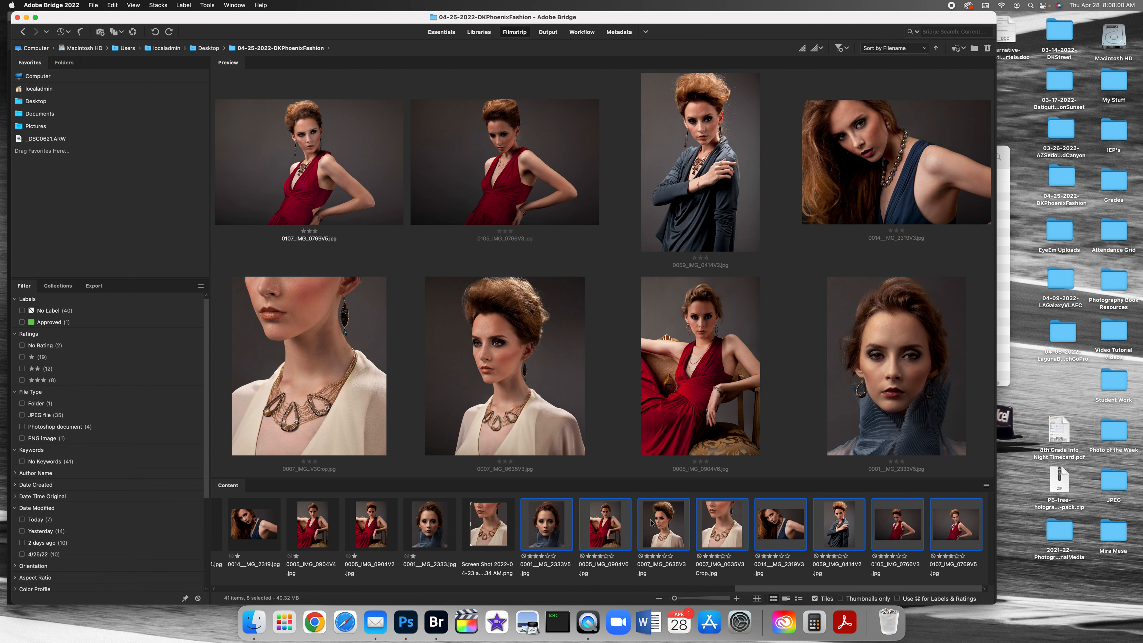
scroll(611, 520, "left", 10)
scroll(654, 527, "left", 3)
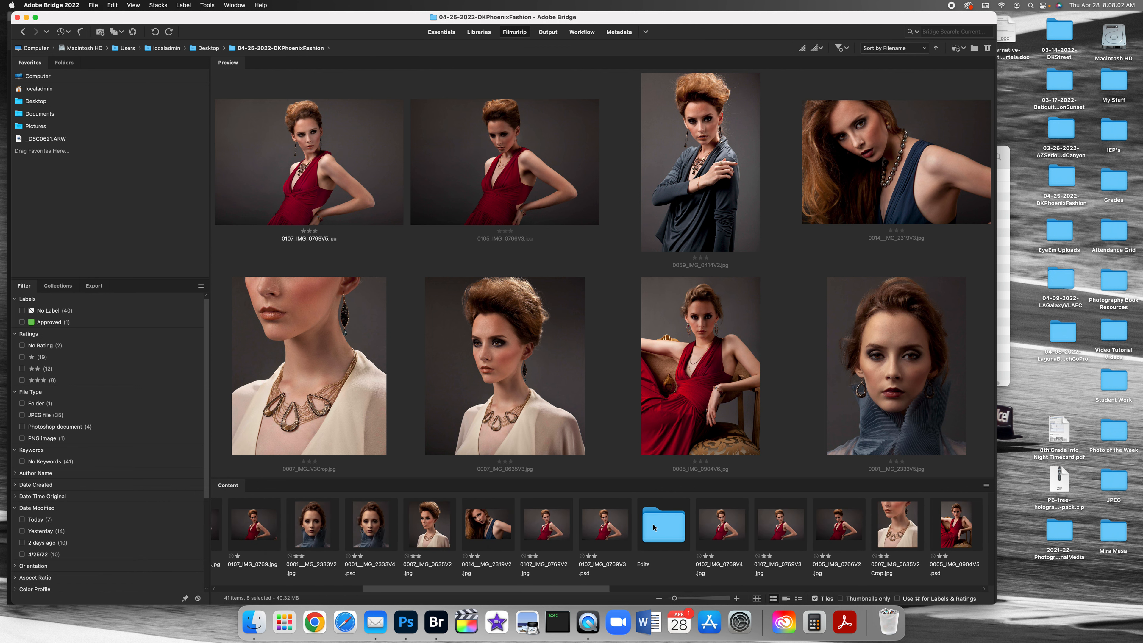
double_click(661, 525)
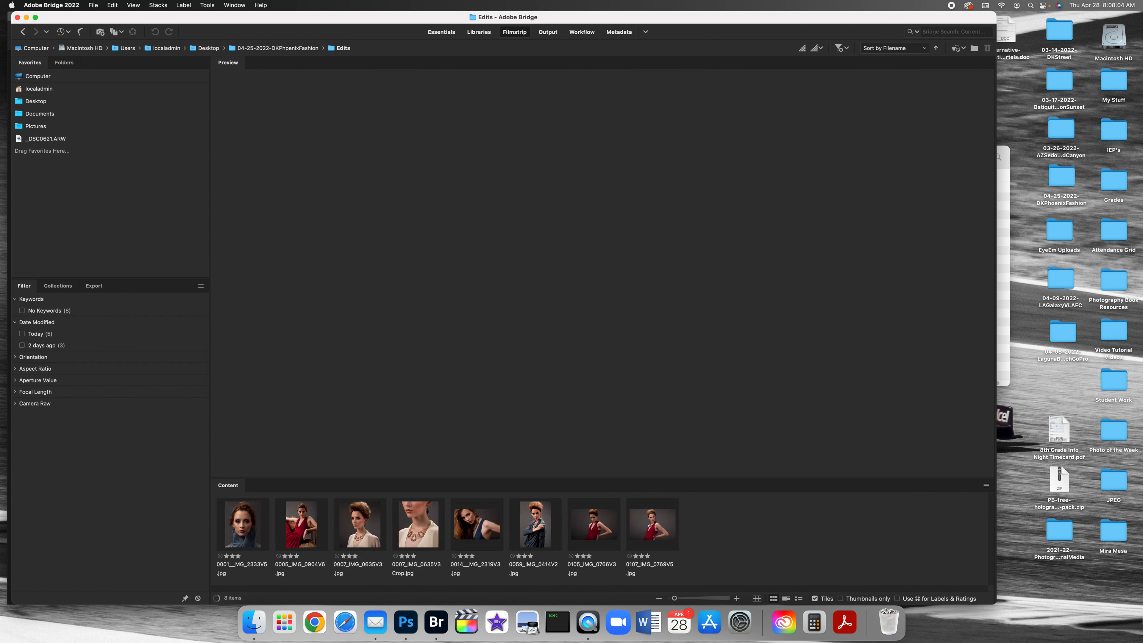
Step: Open all the photos in the Edits folder together in Camera Raw
left_click(230, 526)
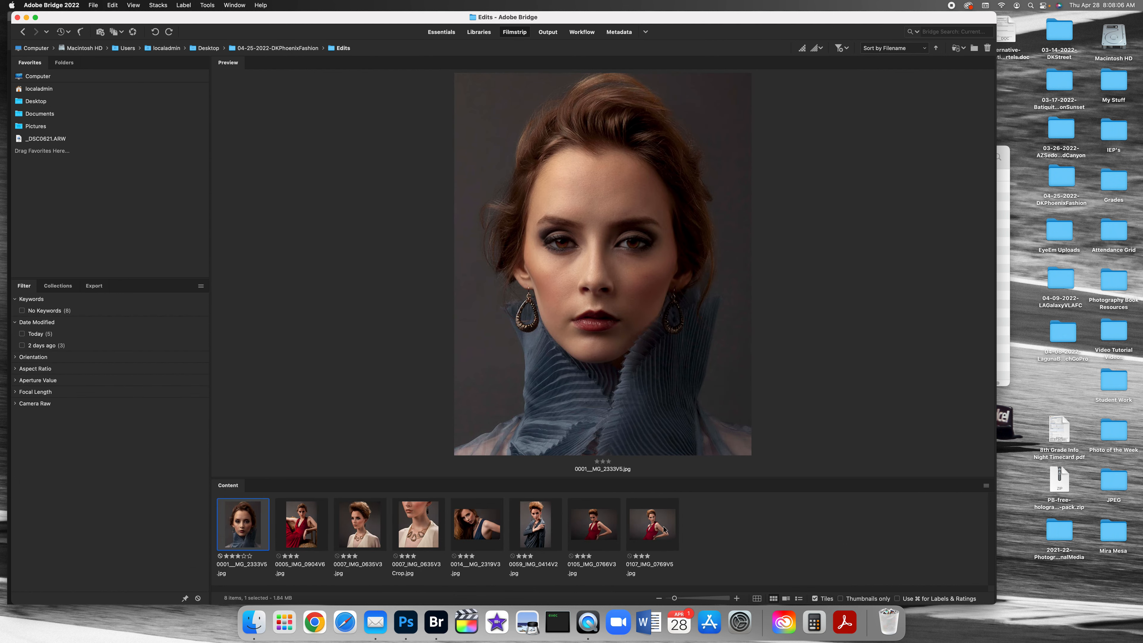
key("super+a")
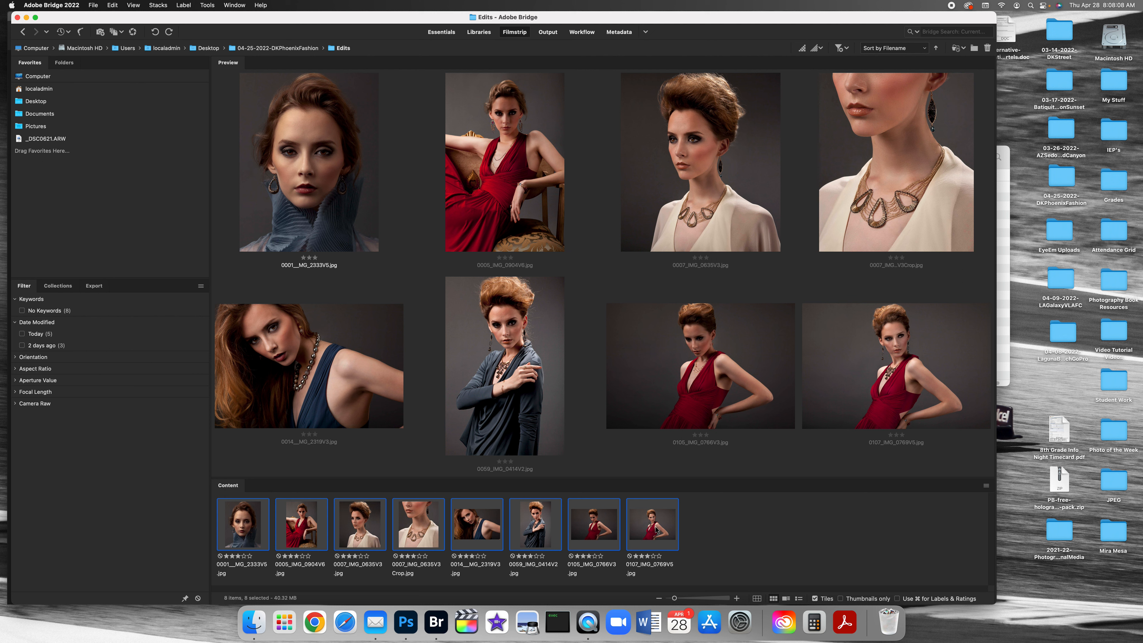
right_click(656, 531)
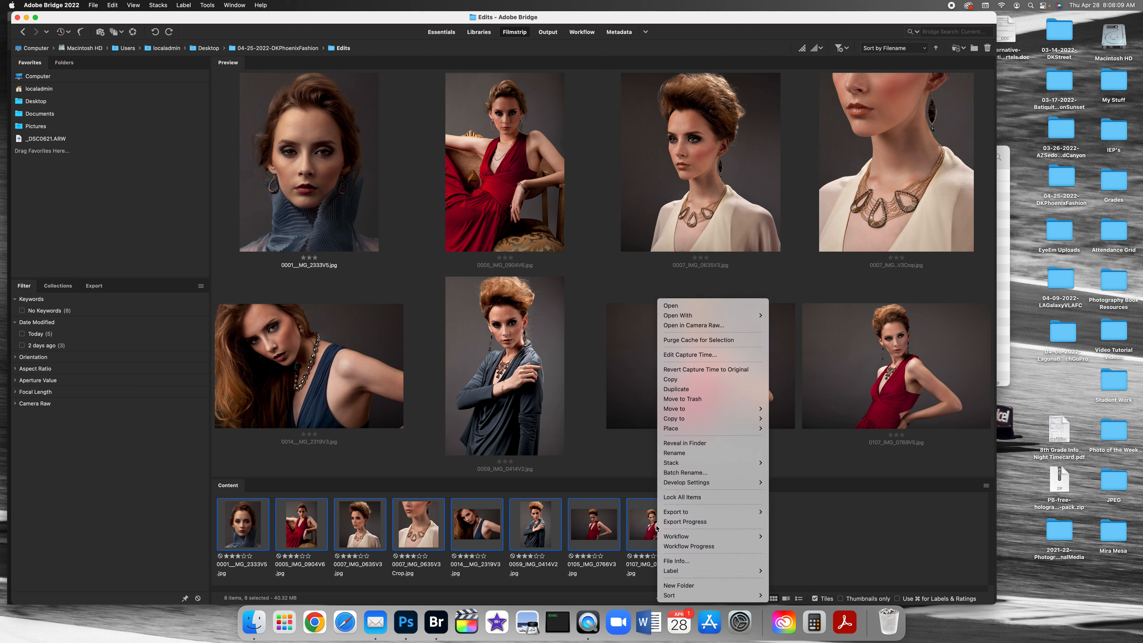
left_click(674, 326)
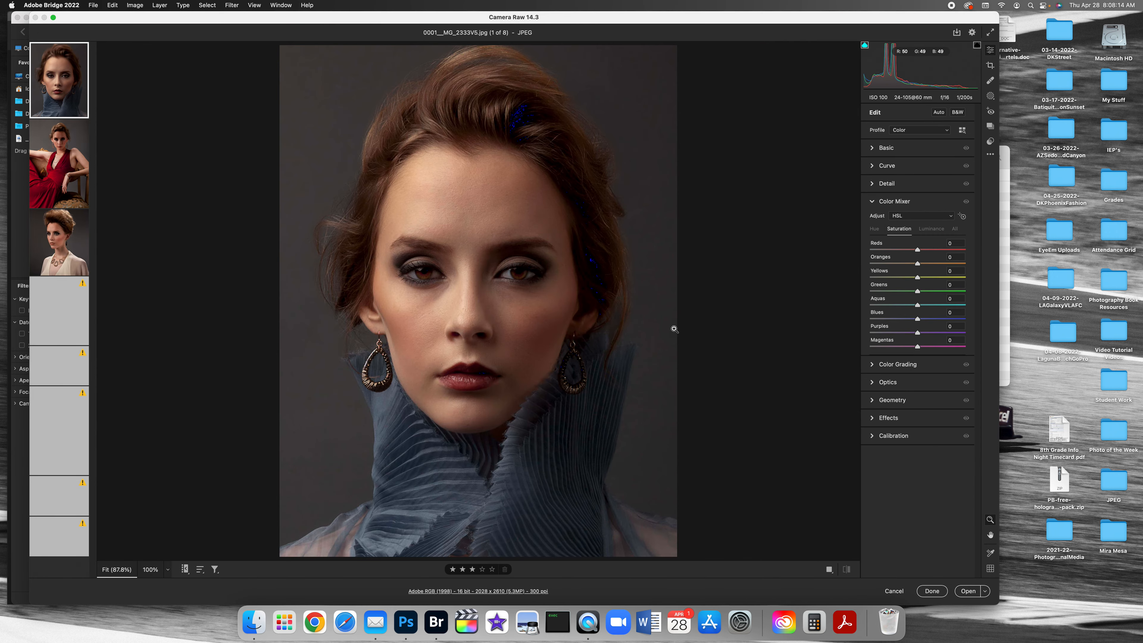
Step: Select all the photos in the Camera Raw filmstrip for simultaneous editing
mouse_move(80, 54)
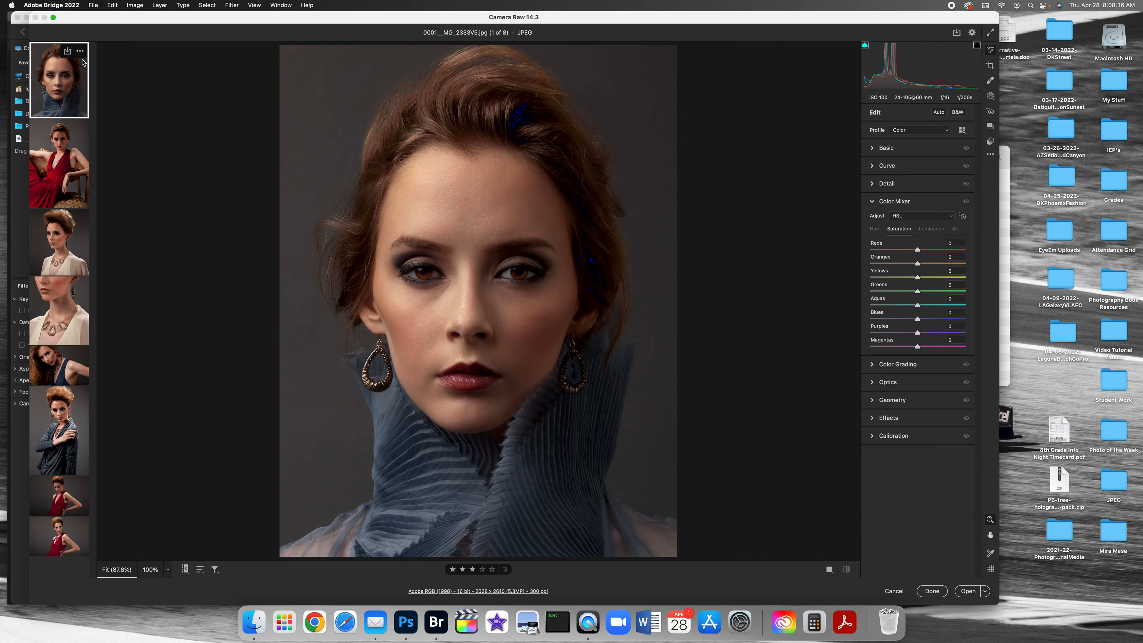
left_click(80, 52)
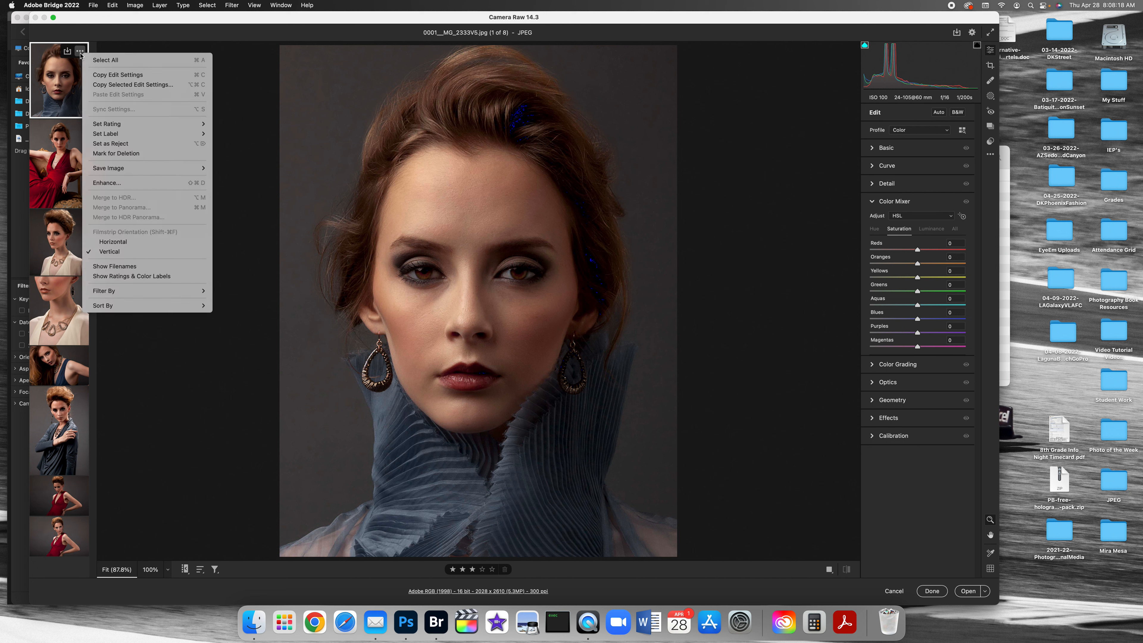
left_click(105, 60)
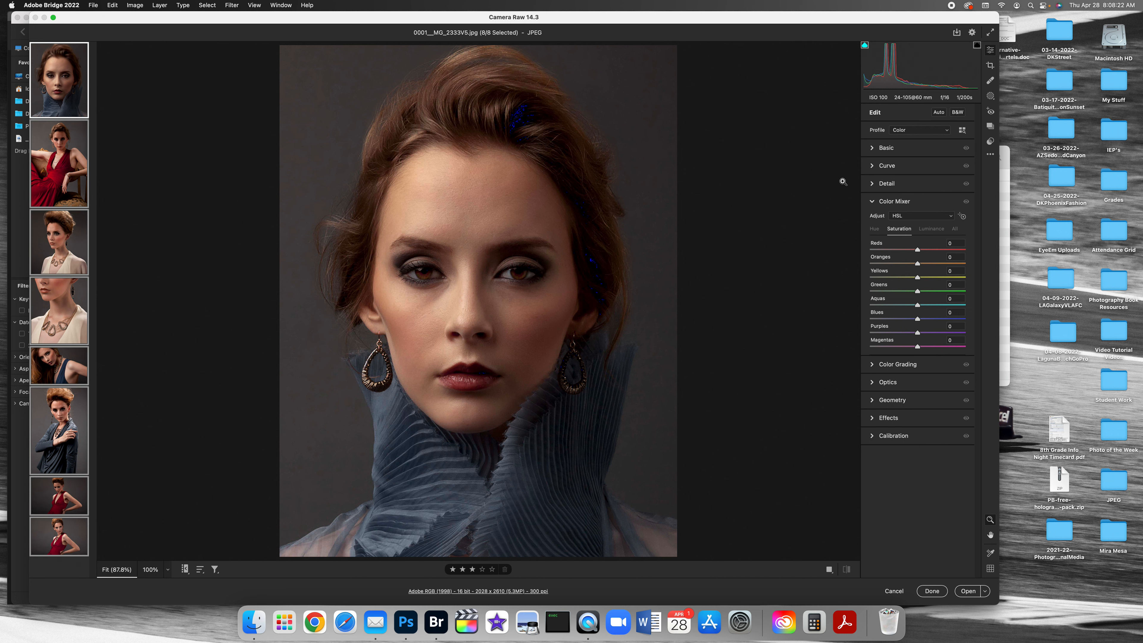
Step: Try raising the exposure of the selected photos to +0.90, and reset it to 0
left_click(873, 149)
left_click_drag(917, 220, 926, 221)
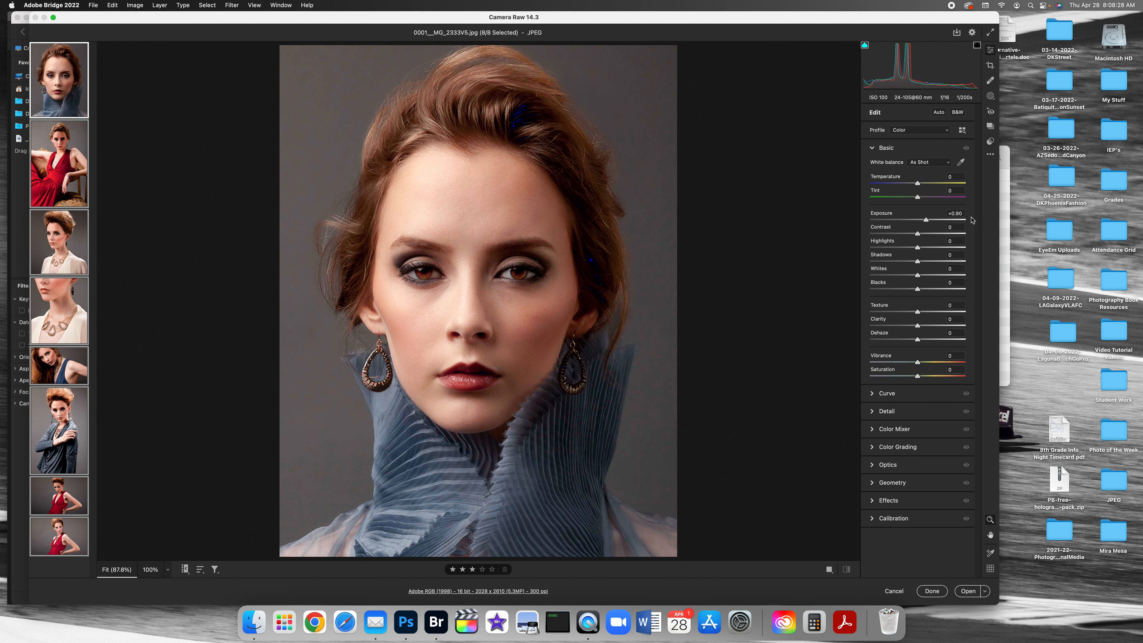
left_click_drag(962, 213, 883, 206)
type("0")
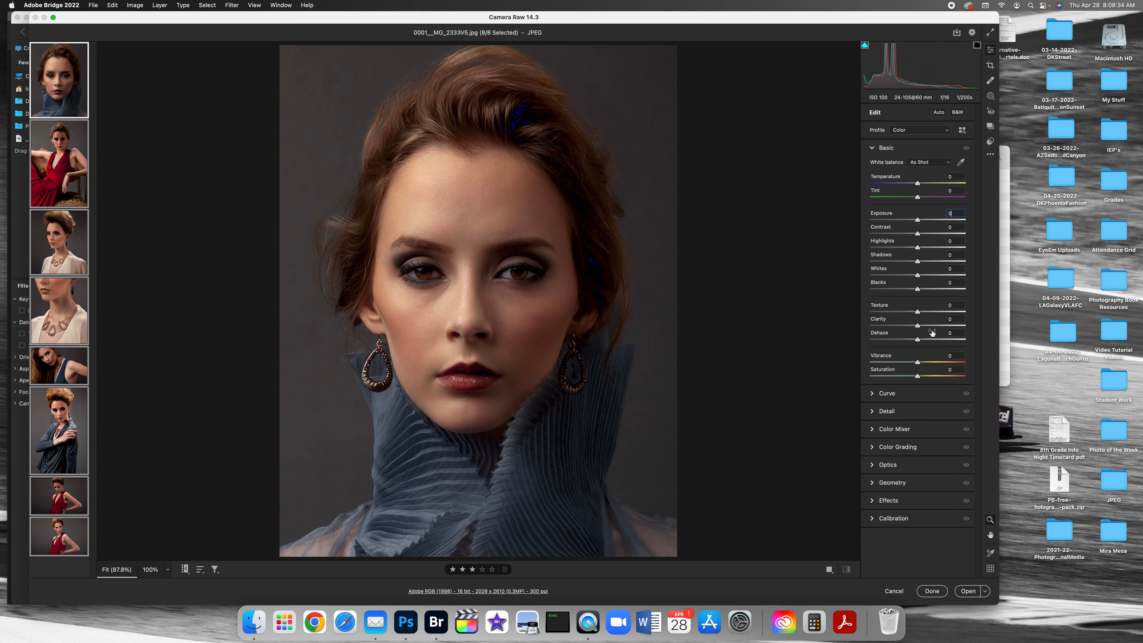
Step: Apply the PD02 Orange preset from Portraits: Deep Skin to the selected photos and slightly increase its amount
left_click(991, 142)
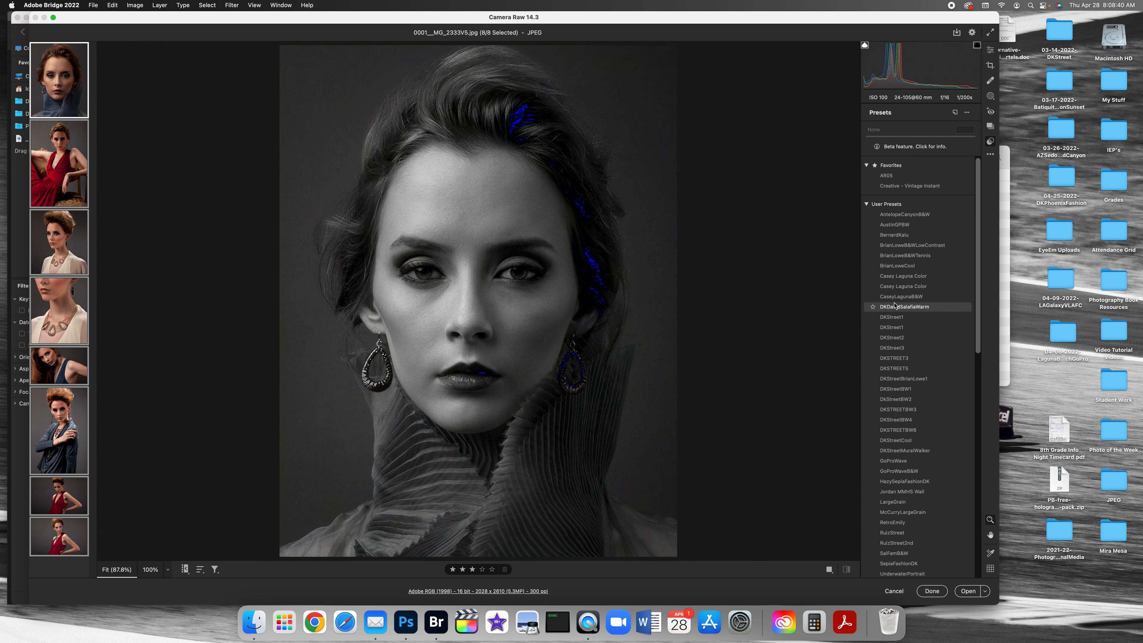
left_click_drag(977, 268, 977, 441)
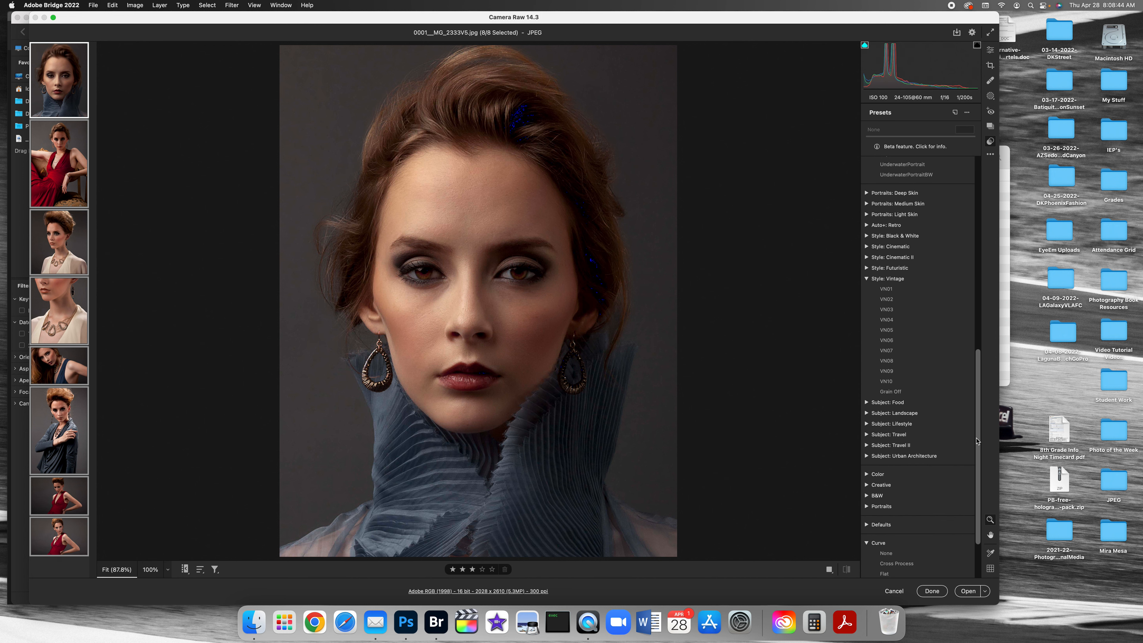
left_click(867, 193)
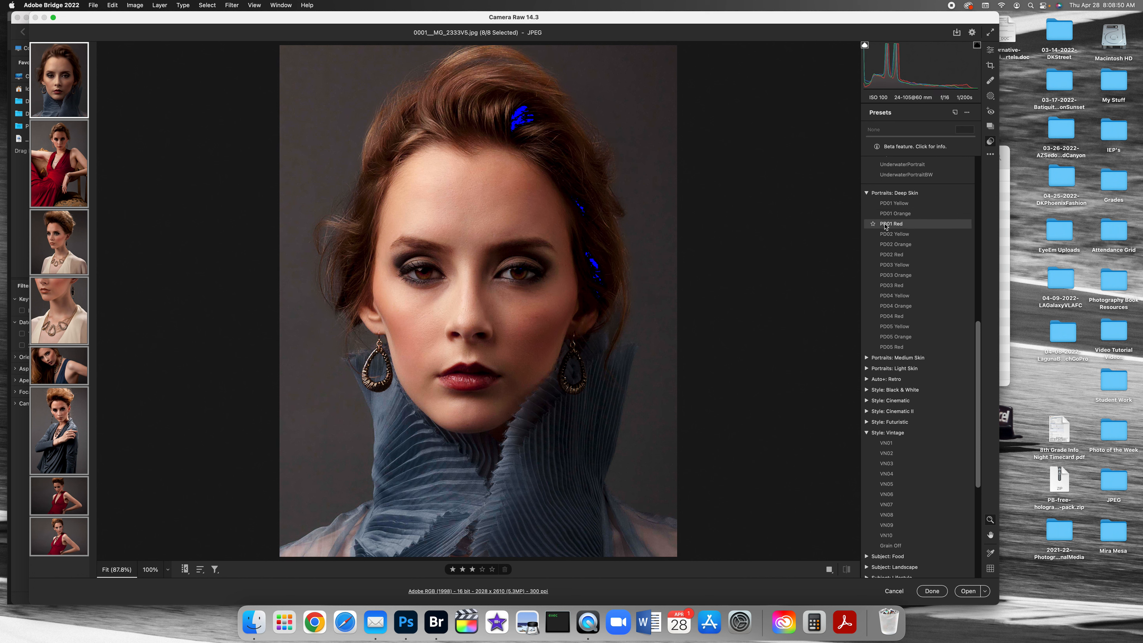
left_click(890, 244)
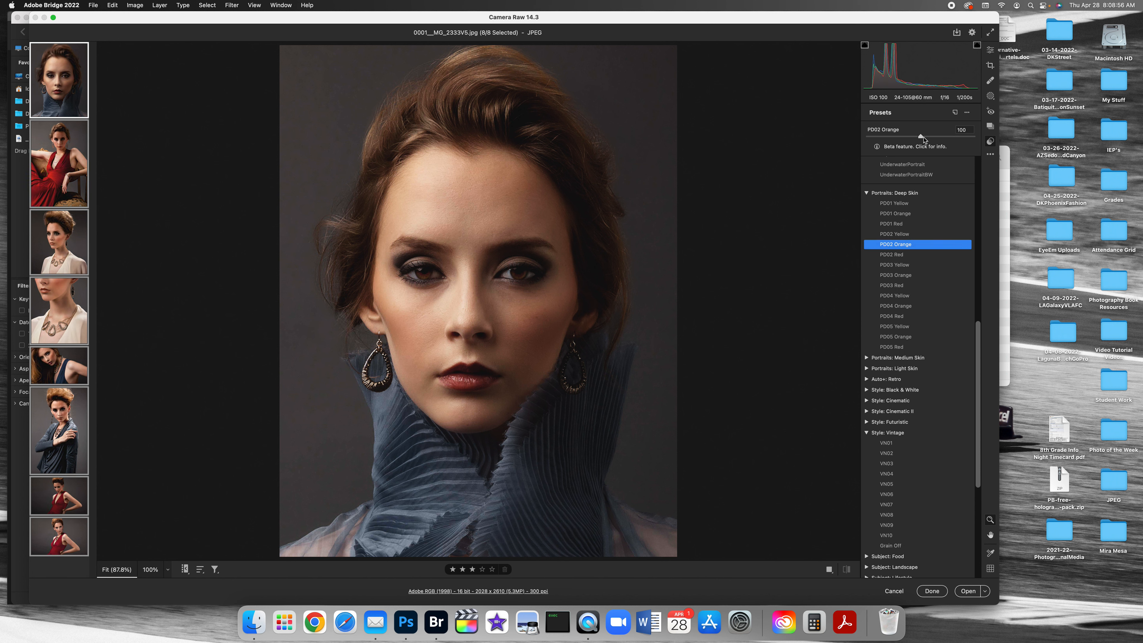
mouse_move(920, 136)
left_mouse_down()
mouse_move(890, 138)
mouse_move(967, 142)
mouse_move(920, 140)
mouse_move(933, 138)
left_mouse_up()
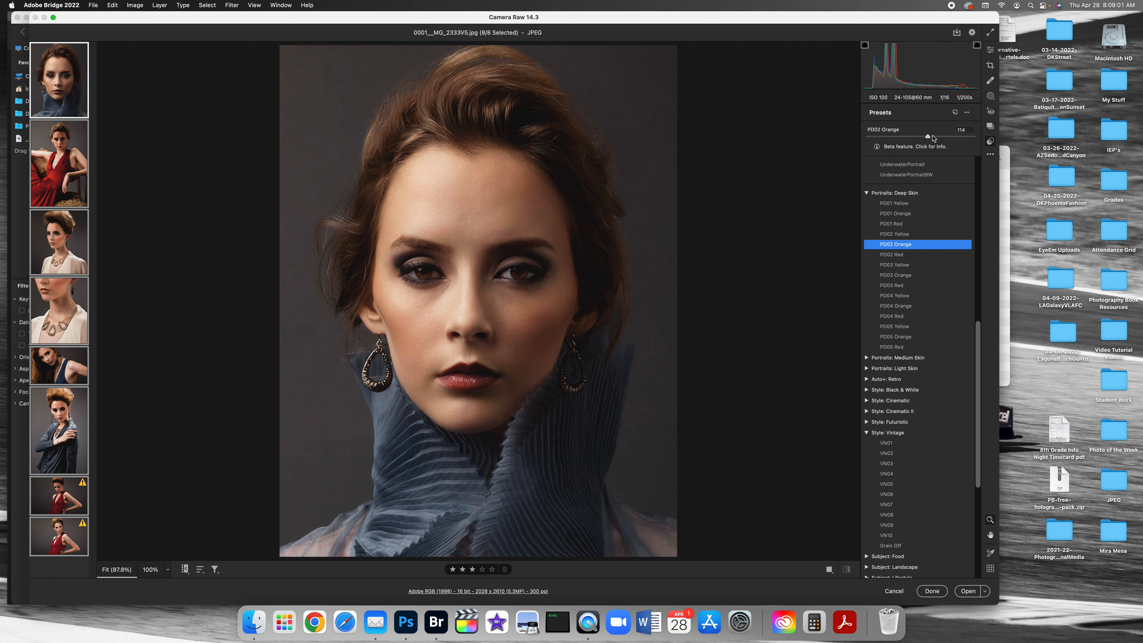
Step: Add a vignette of -25 to the selected photos, with midpoint 25 and feather 100
left_click(990, 51)
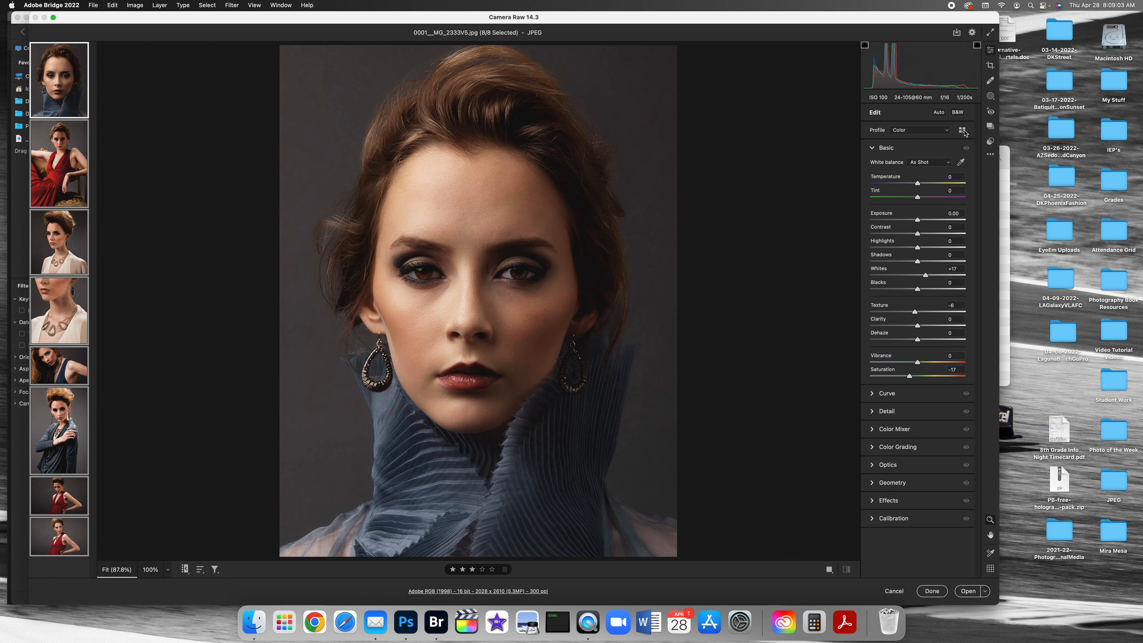
left_click(888, 501)
left_click(905, 343)
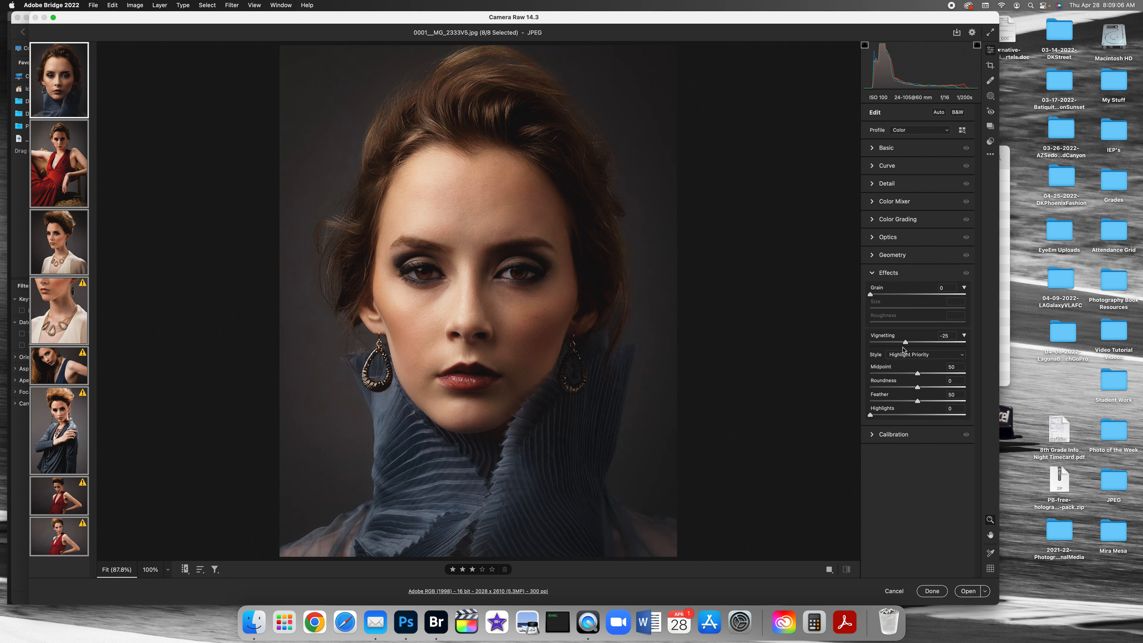
left_click_drag(917, 373, 964, 400)
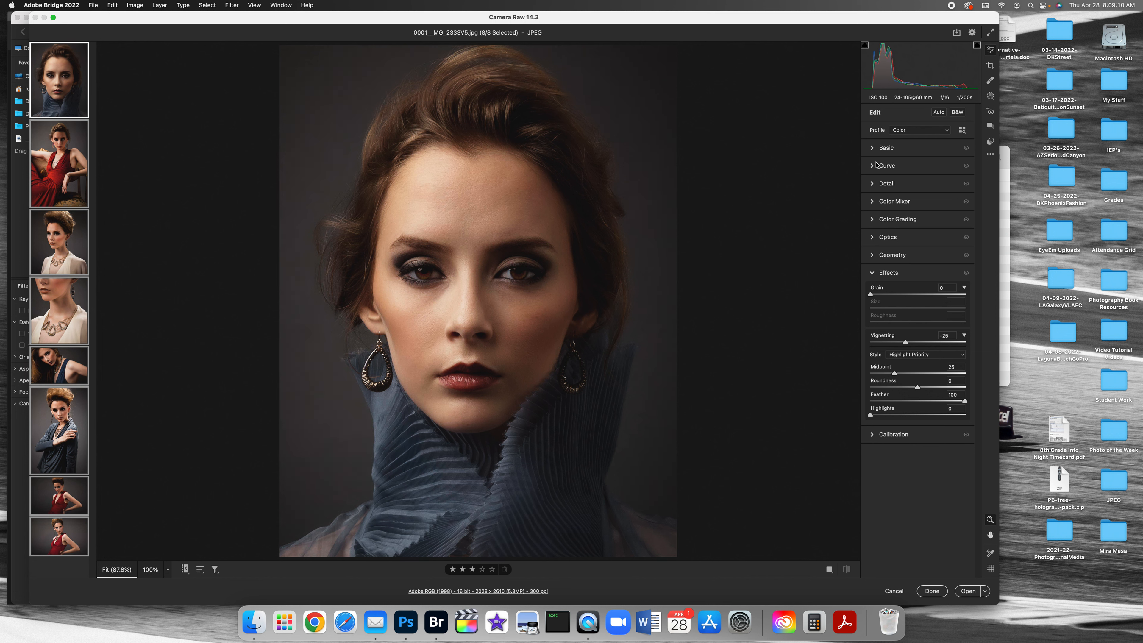
Step: Increase the vibrance slightly and reduce the clarity in the basic adjustments of the selected photos
left_click(874, 148)
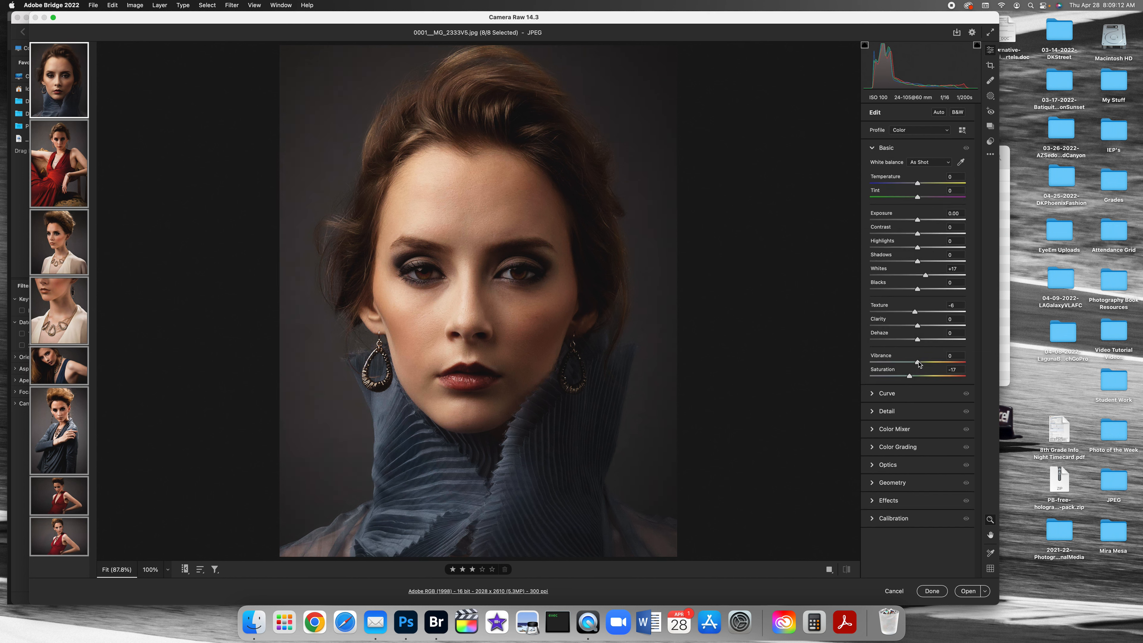
left_click_drag(918, 363, 928, 363)
left_click_drag(919, 324, 909, 314)
Step: Set noise reduction to 13, color noise reduction to 12 and sharpening to 16 for the selected photos
left_click(878, 411)
left_click(883, 267)
left_click(882, 285)
left_click(883, 205)
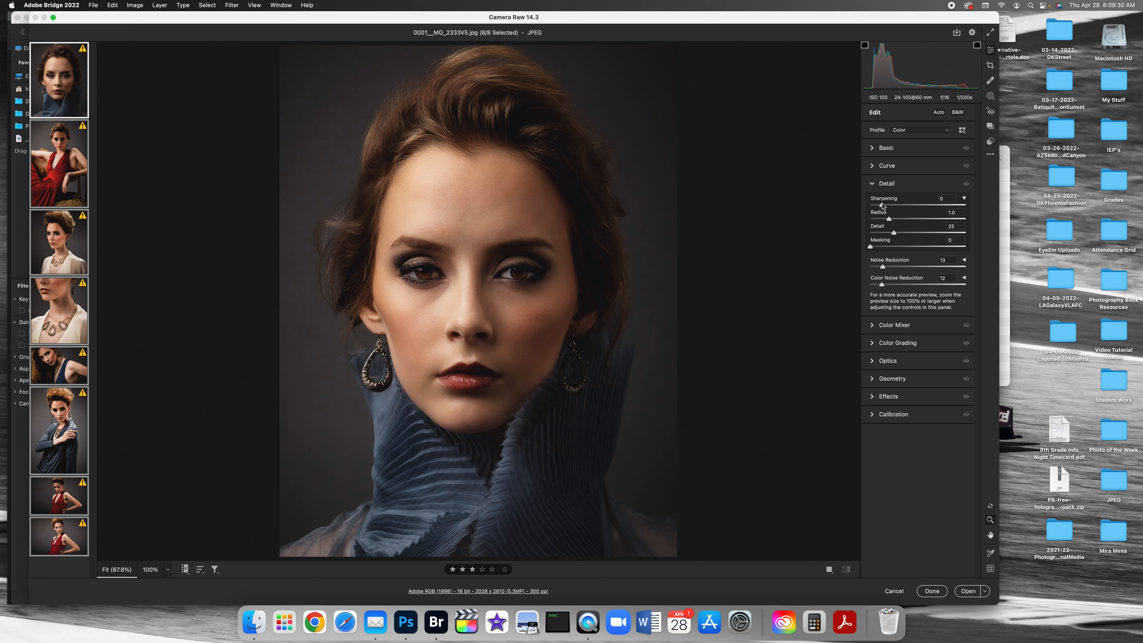
Step: Color grade the selected photos by tinting the shadows blue and the highlights orange
left_click(895, 325)
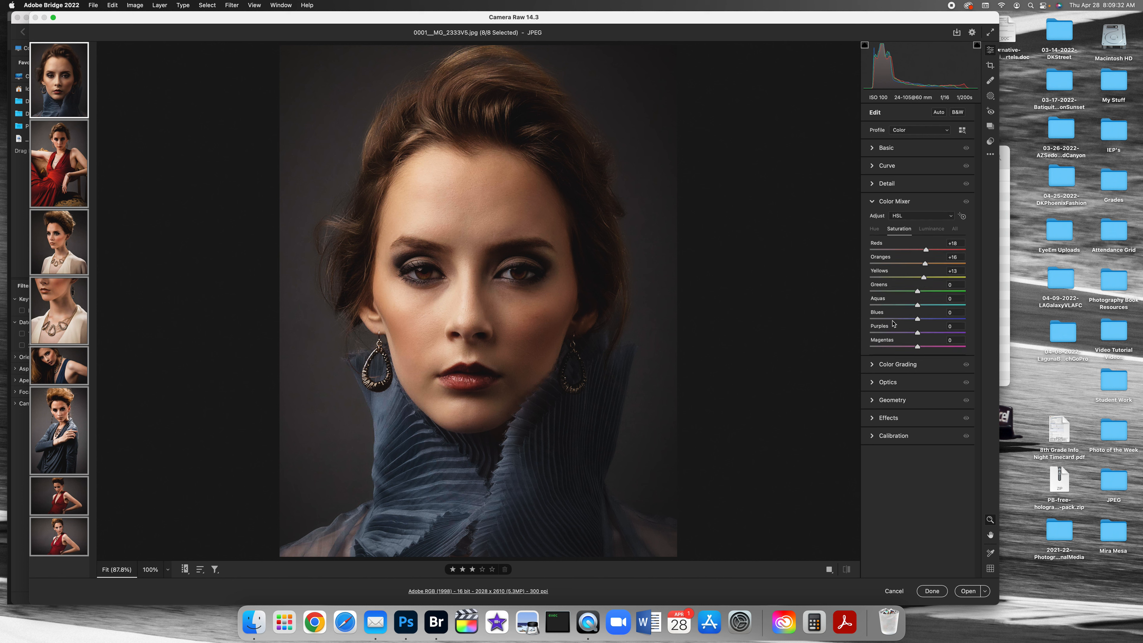
left_click(894, 365)
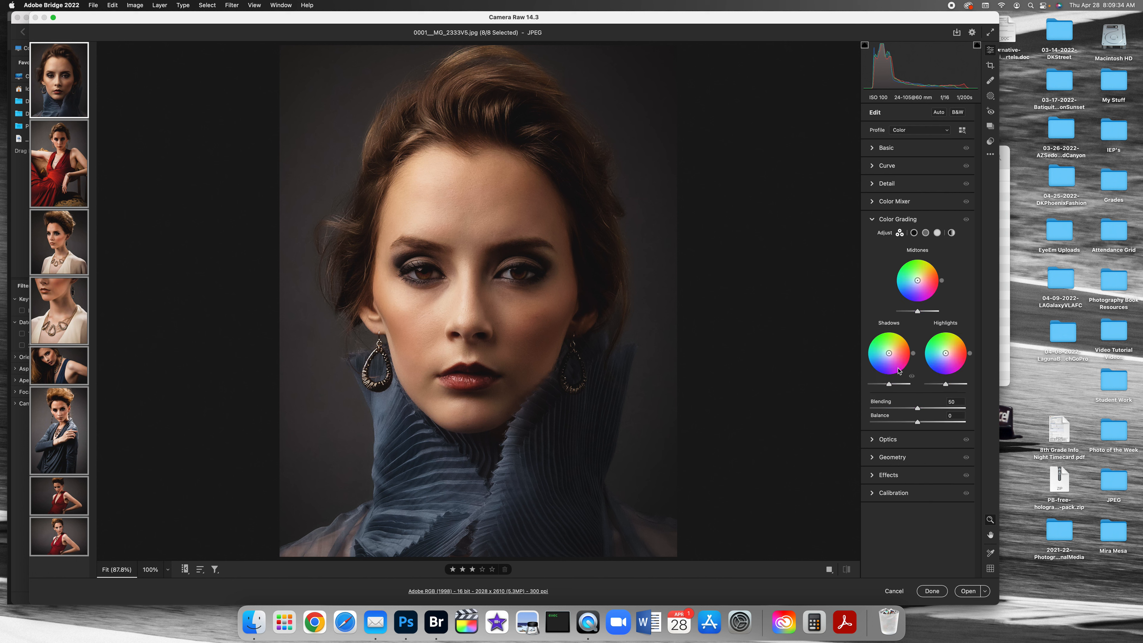
left_click_drag(889, 353, 889, 358)
left_click_drag(945, 353, 954, 348)
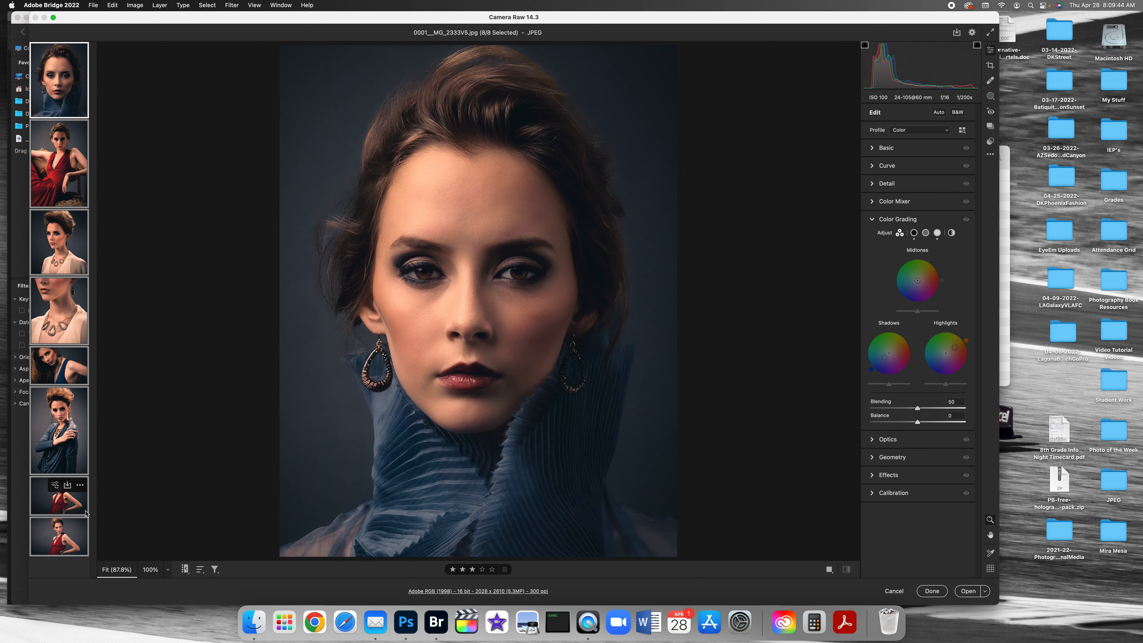
Step: Open the eight selected photos from Camera Raw in Photoshop and convert 0107_IMG_0769V5.jpg to 8 Bits/Channel
left_click(968, 592)
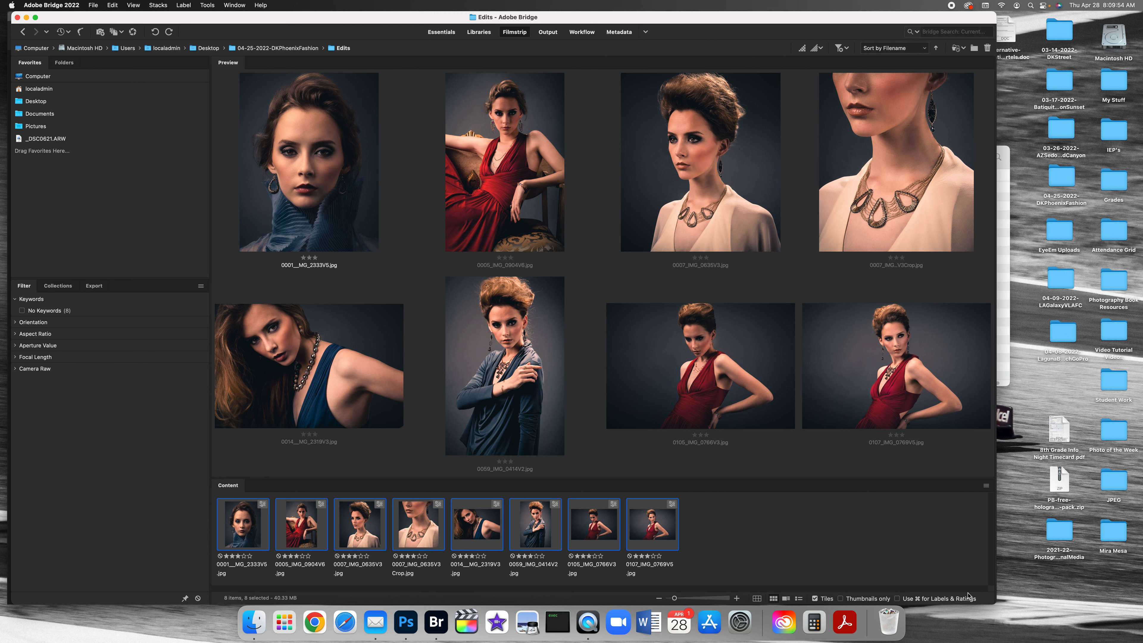
left_click(405, 620)
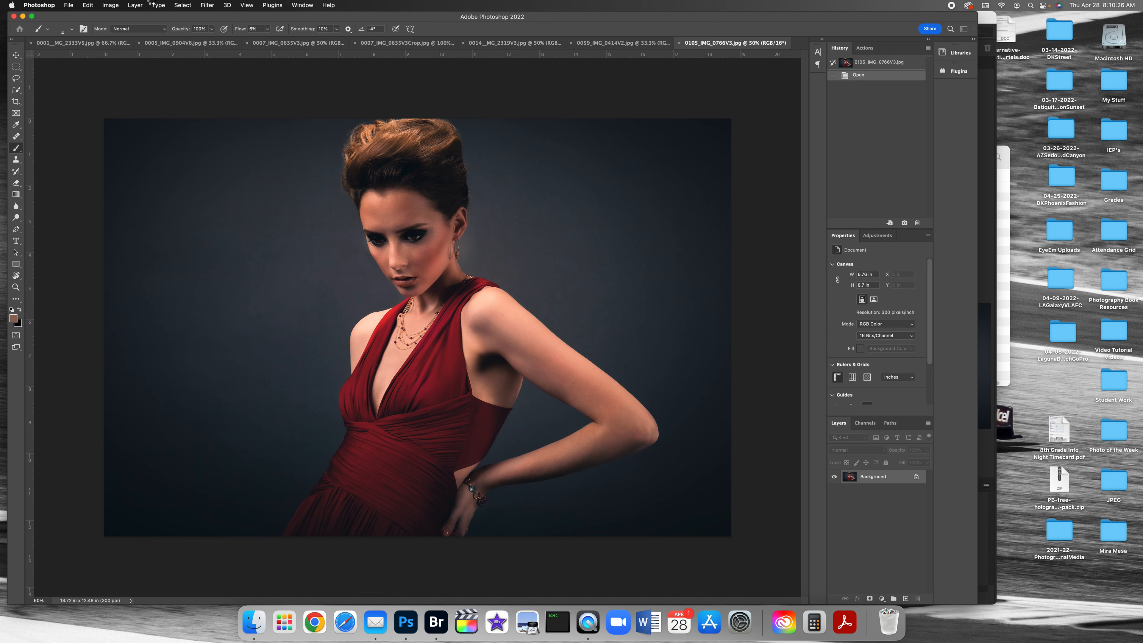
left_click(112, 6)
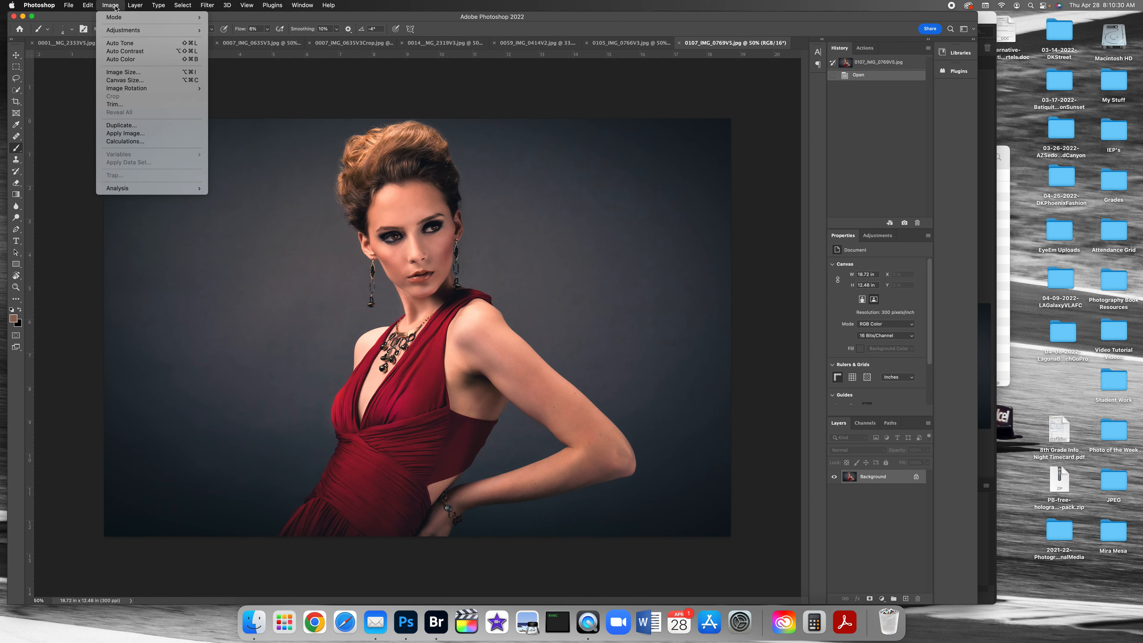
mouse_move(117, 18)
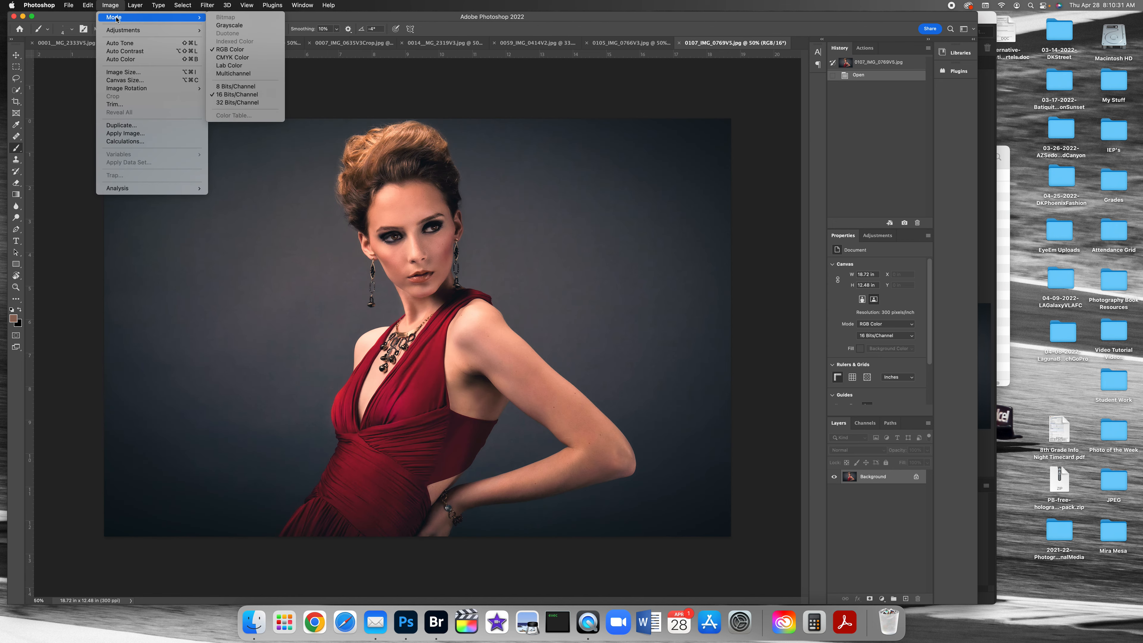
left_click(247, 87)
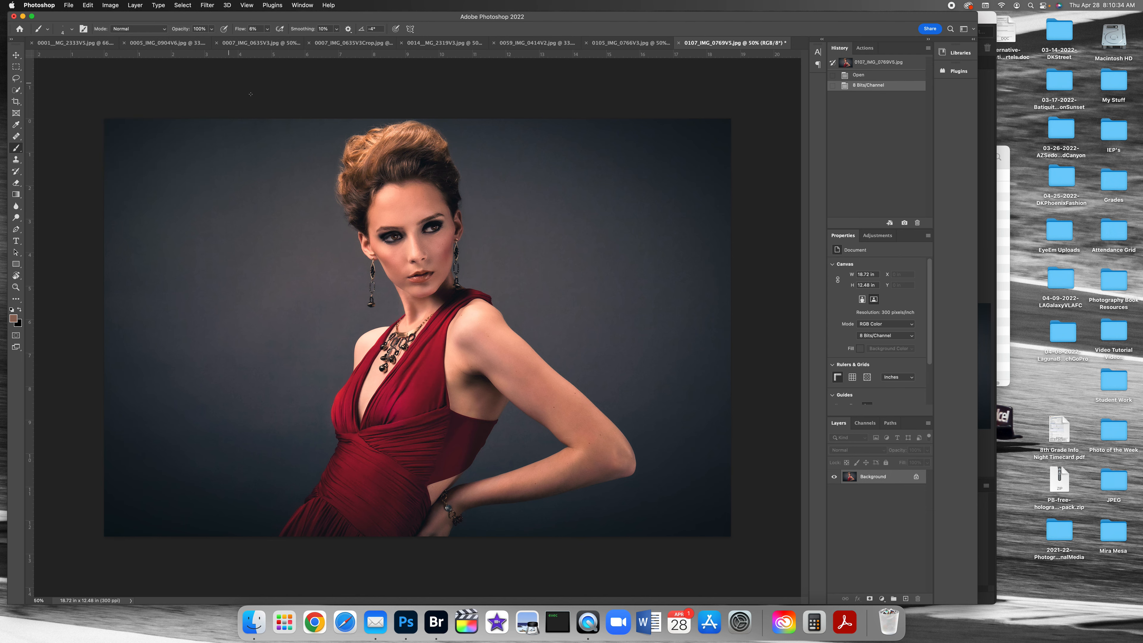
Step: Save 0107_IMG_0769V5.jpg as a JPEG at maximum quality 12 over the existing file in the Edits folder, and close it
left_click(69, 5)
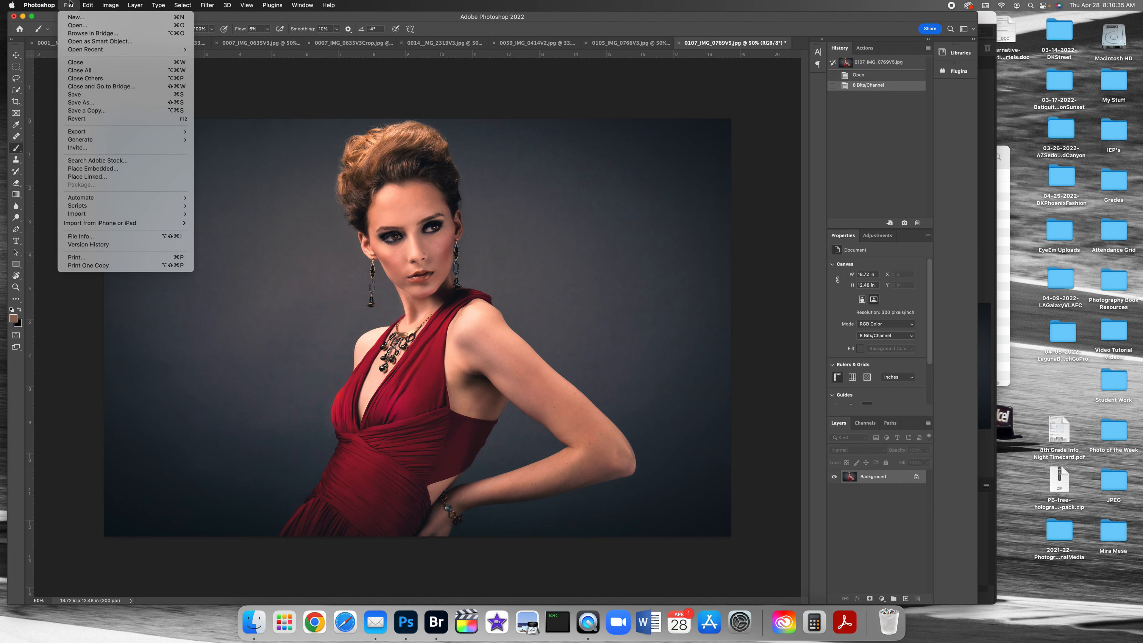
left_click(85, 101)
key("super+shift+s")
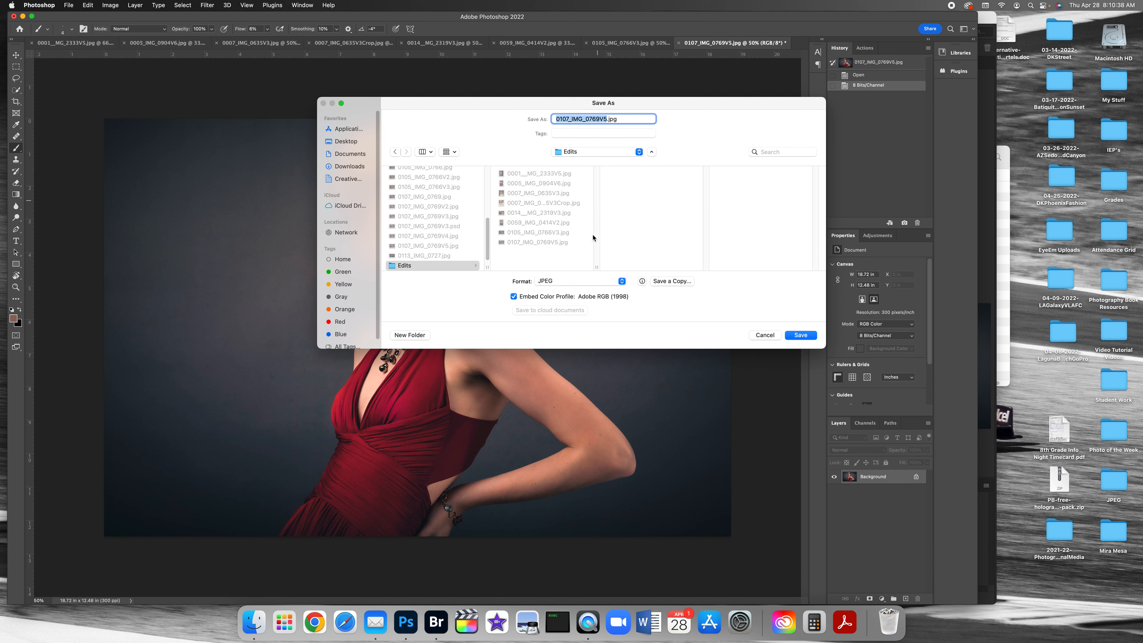
left_click(571, 286)
left_click(571, 287)
left_click(801, 336)
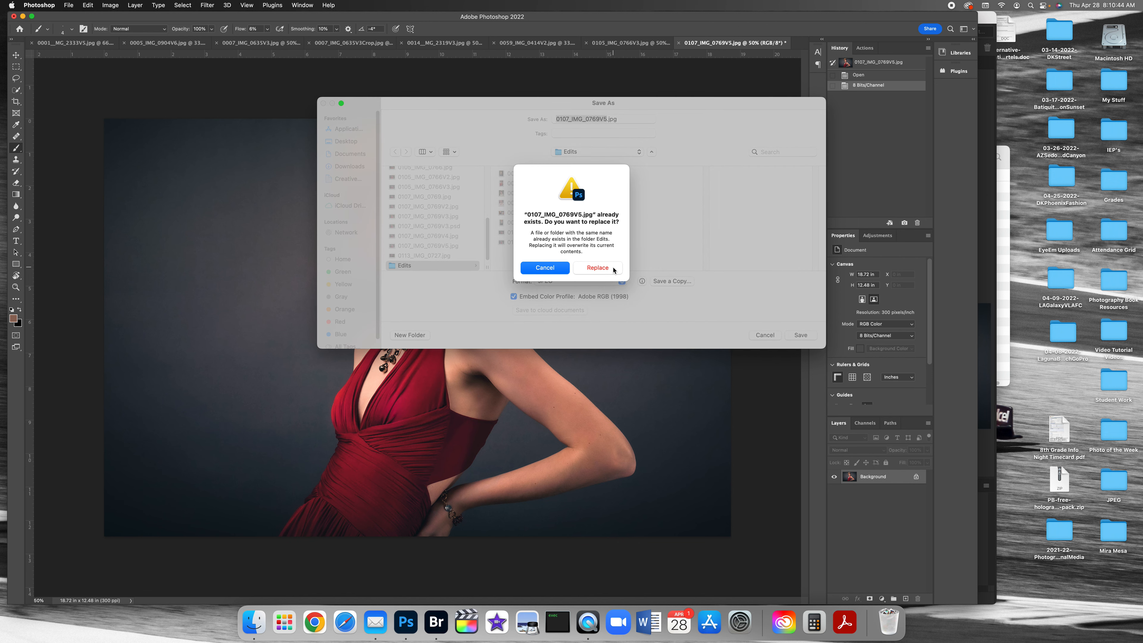
left_click(613, 268)
left_click_drag(580, 219, 591, 219)
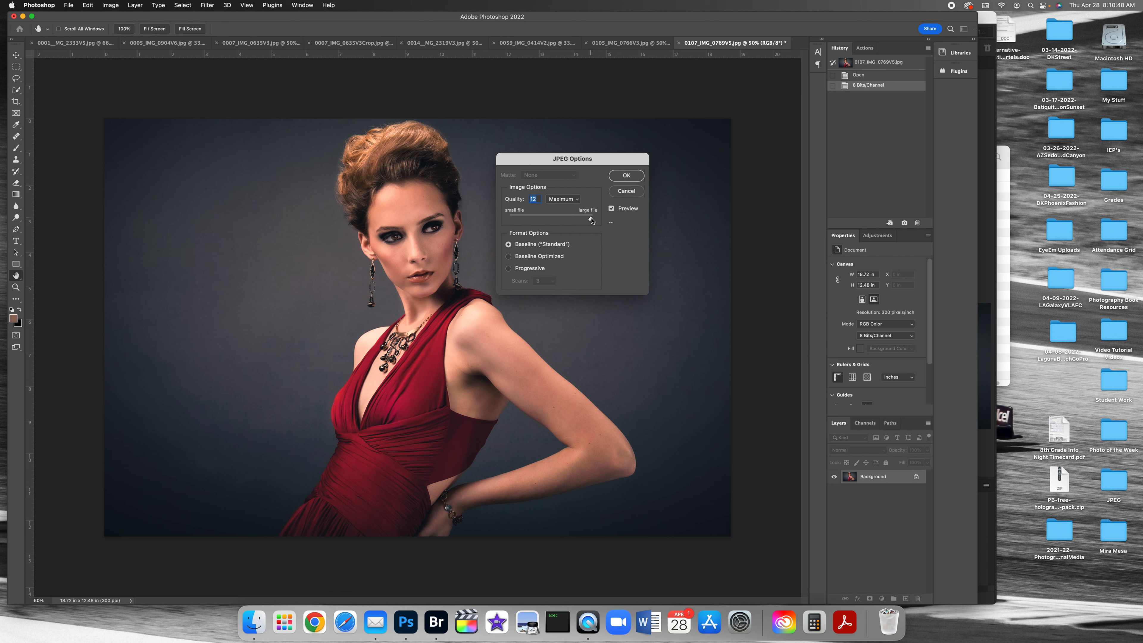
left_click(634, 175)
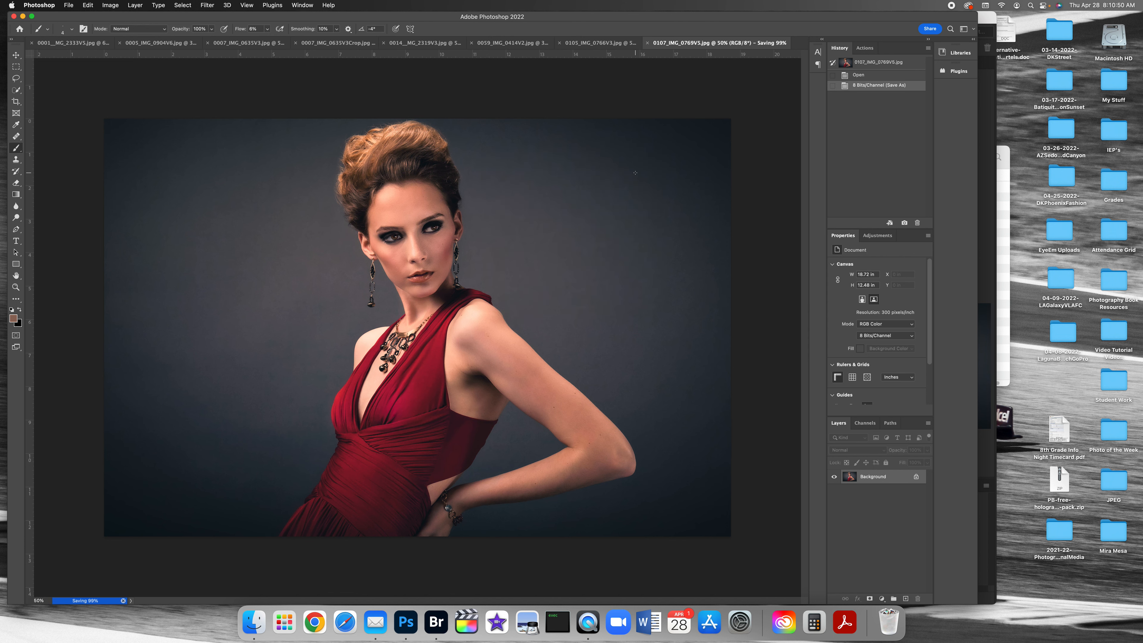
key("super+w")
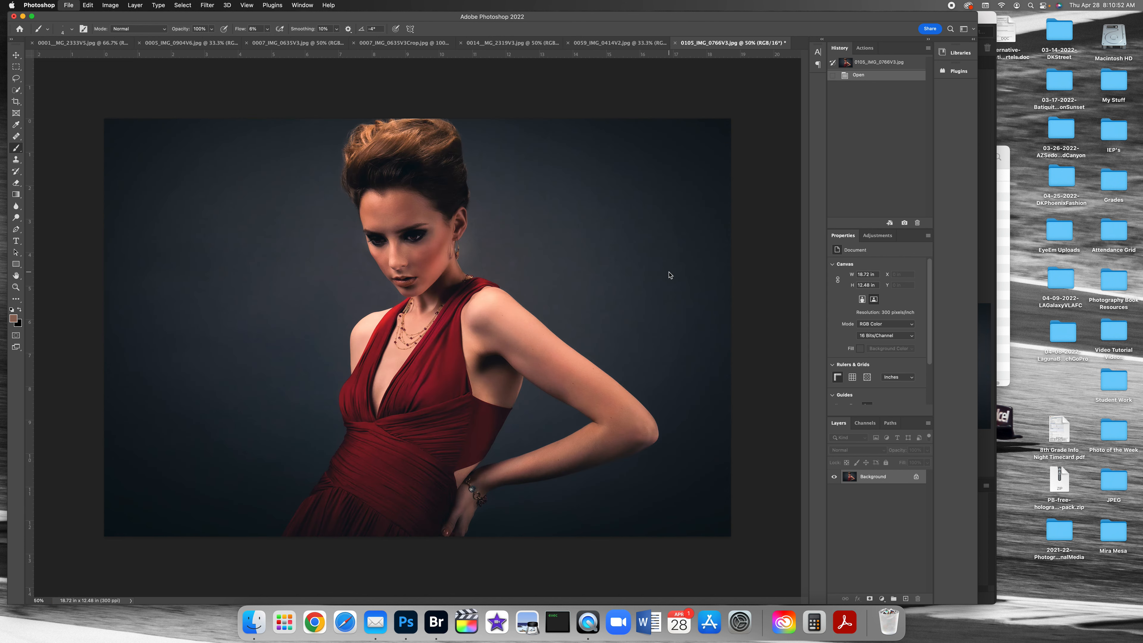
Step: Close the seven remaining open photos without saving their changes
key("super+w")
left_click(588, 231)
key("super+w")
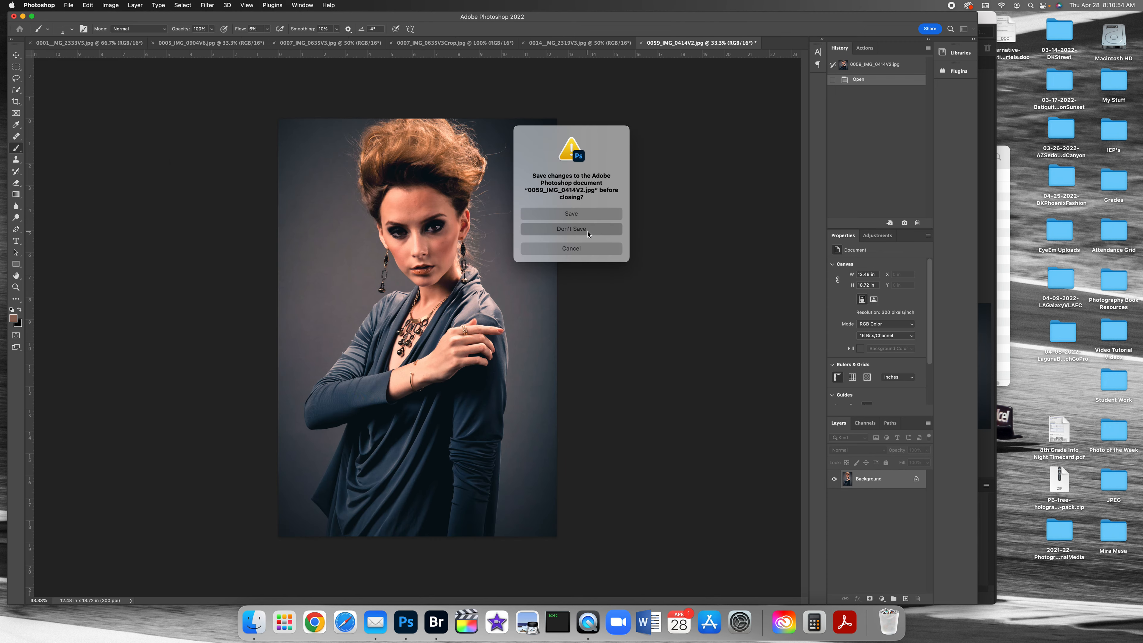
left_click(587, 230)
key("super+w")
left_click(587, 230)
key("super+w")
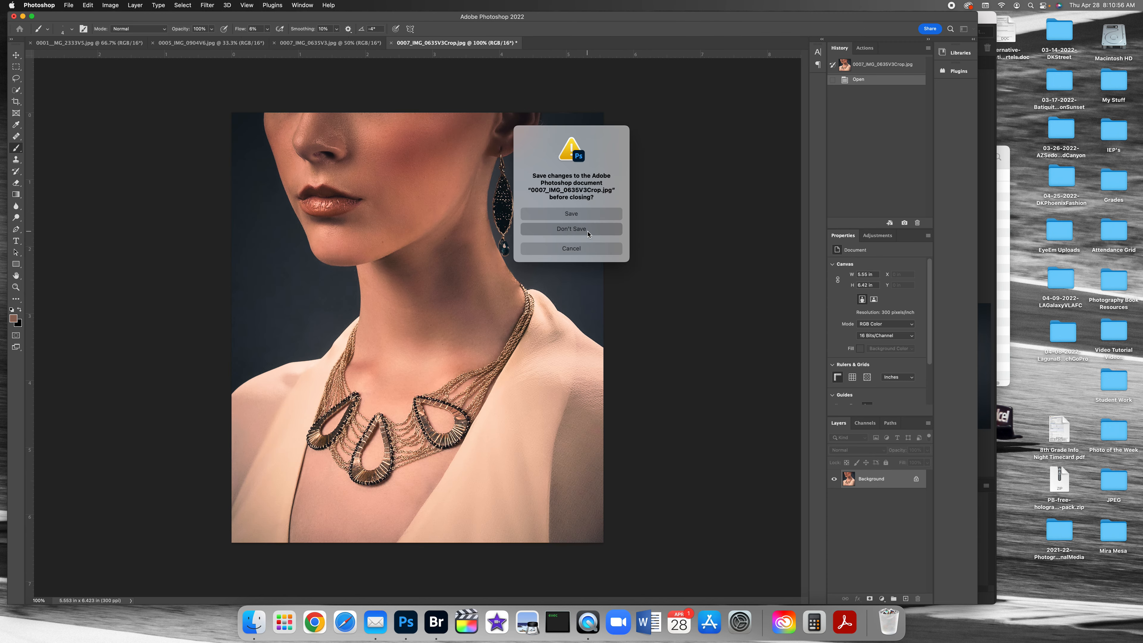
left_click(587, 230)
key("super+w")
left_click(588, 231)
key("super+w")
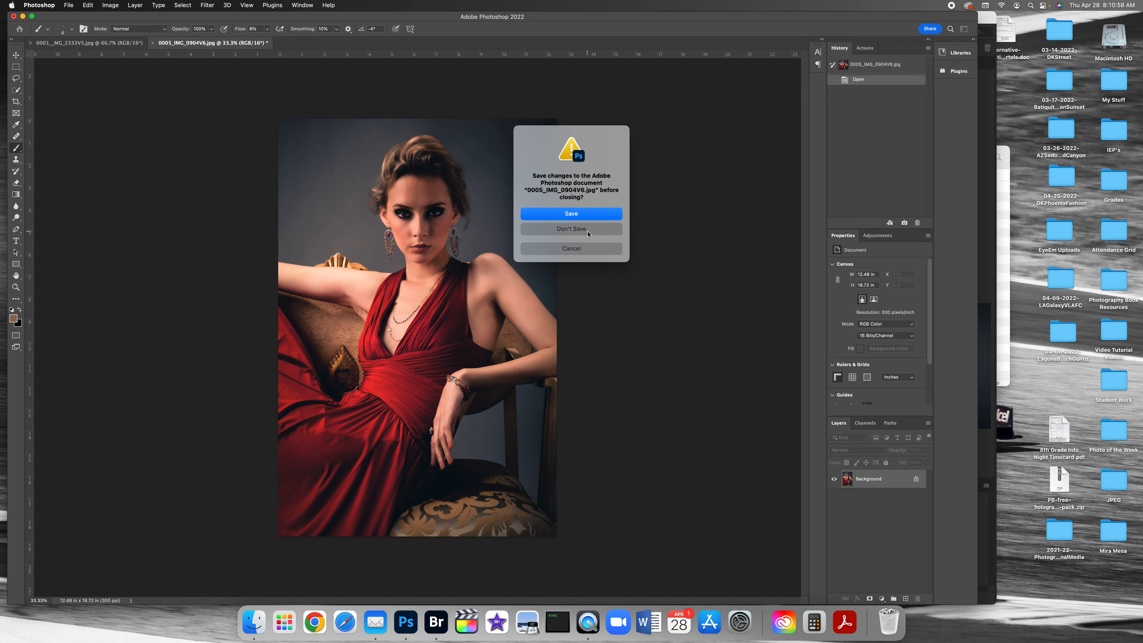
left_click(587, 231)
key("super+w")
left_click(588, 230)
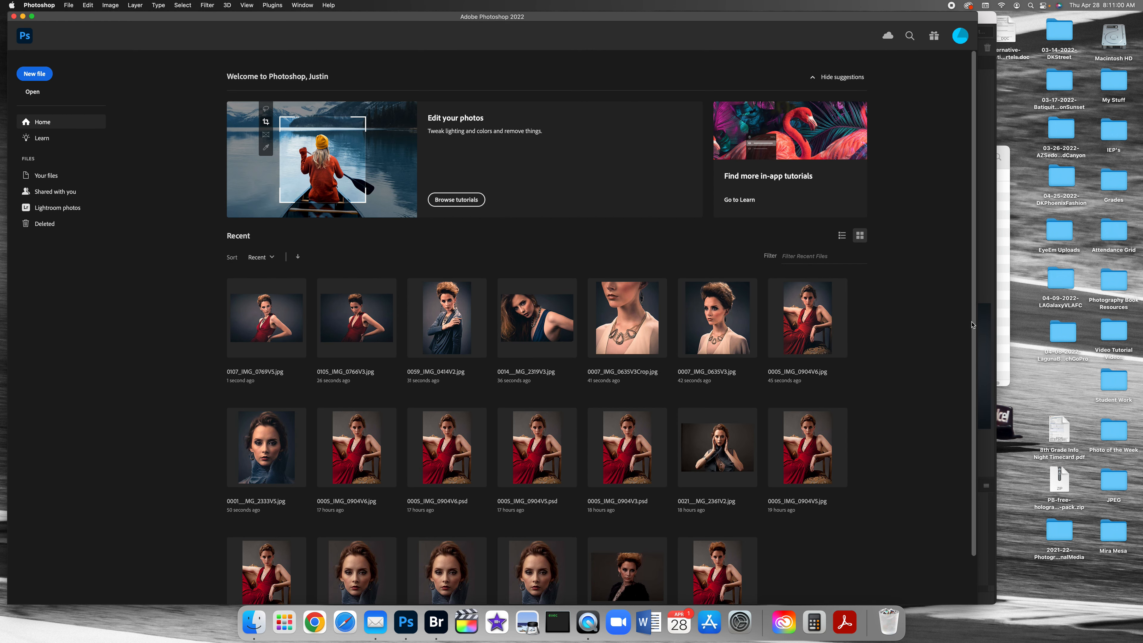
Step: Switch to Bridge and open 0105_IMG_0766V3.jpg through Camera Raw into Photoshop
left_click(986, 325)
left_click(773, 529)
left_click(651, 529)
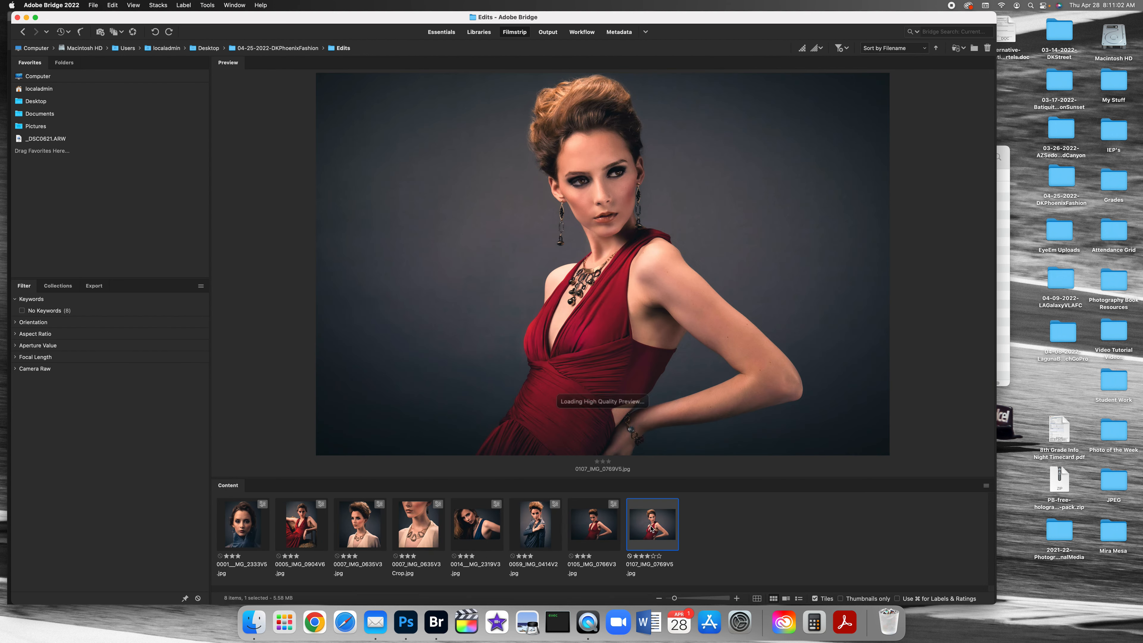
left_click(613, 508)
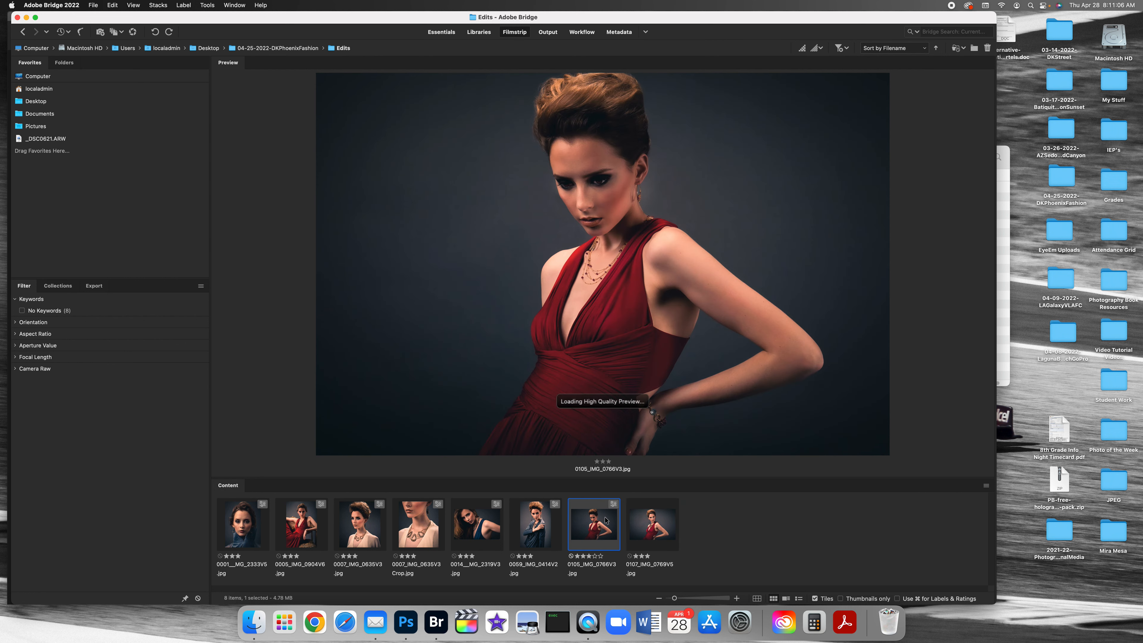
double_click(598, 528)
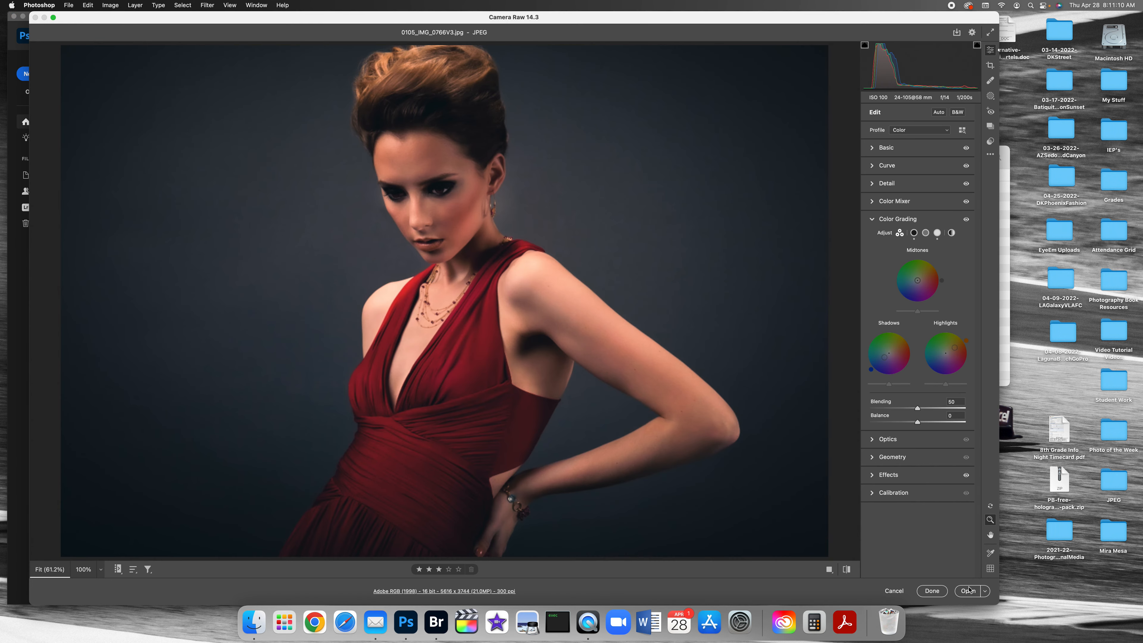
left_click(970, 590)
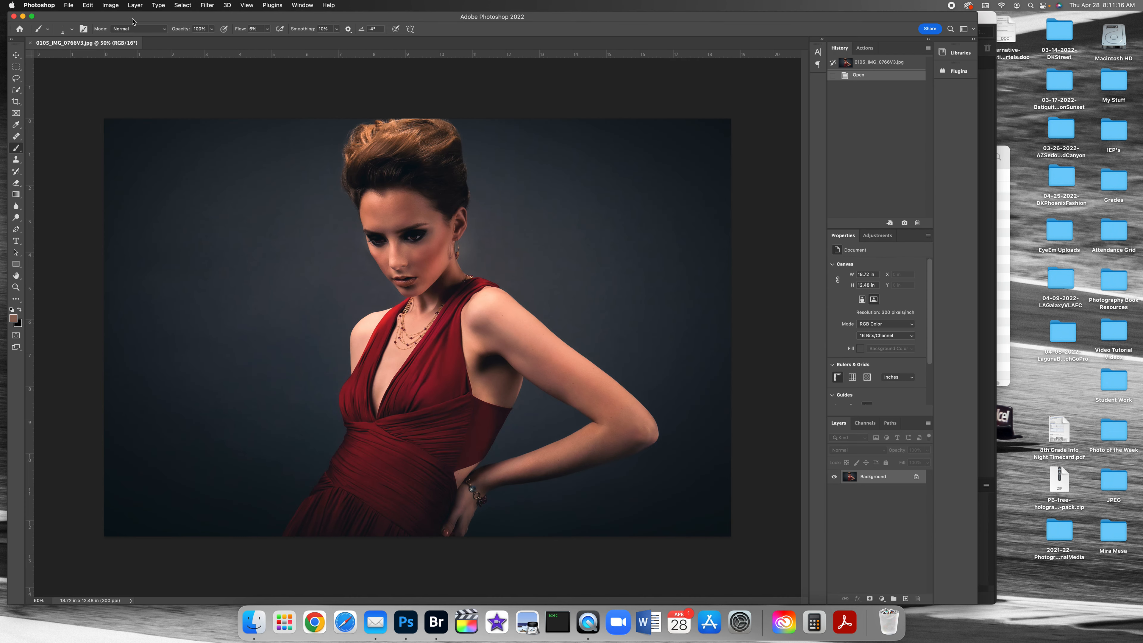
Step: Convert 0105_IMG_0766V3.jpg to 8 Bits/Channel
left_click(112, 5)
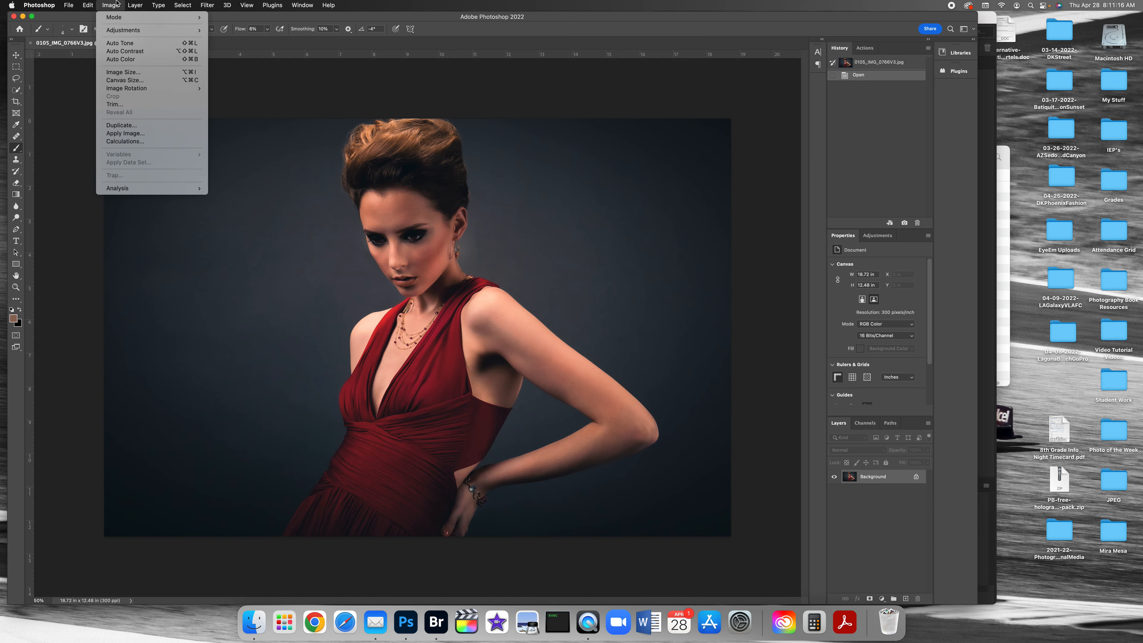
mouse_move(136, 17)
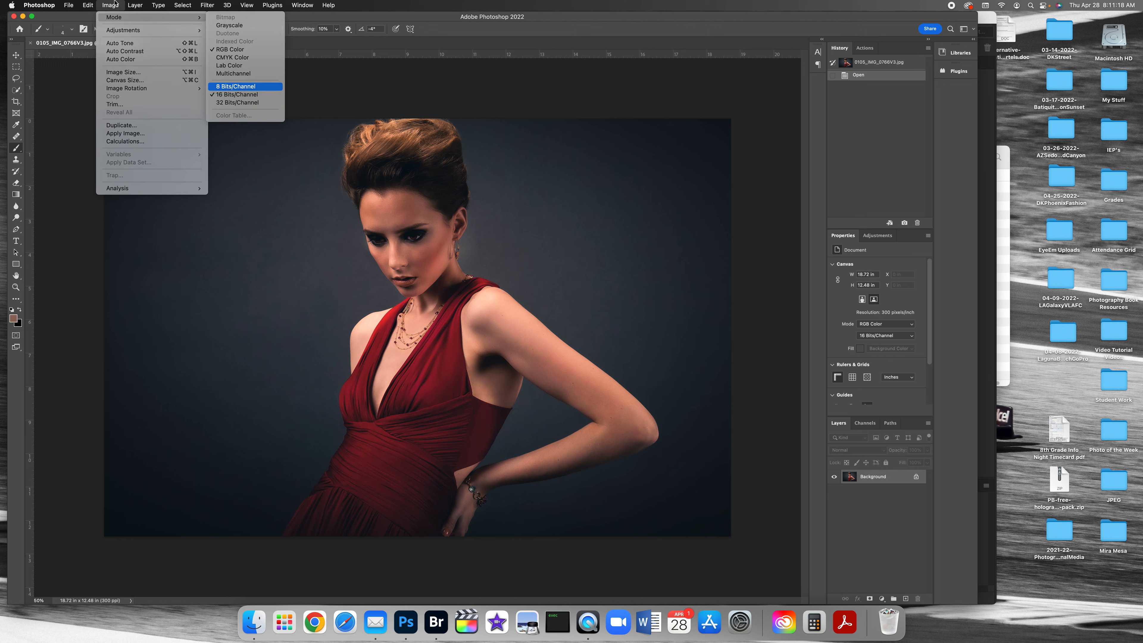
left_click(236, 86)
Step: Save 0105_IMG_0766V3.jpg as a JPEG over the existing file in the Edits folder and close it
left_click(69, 5)
left_click(95, 103)
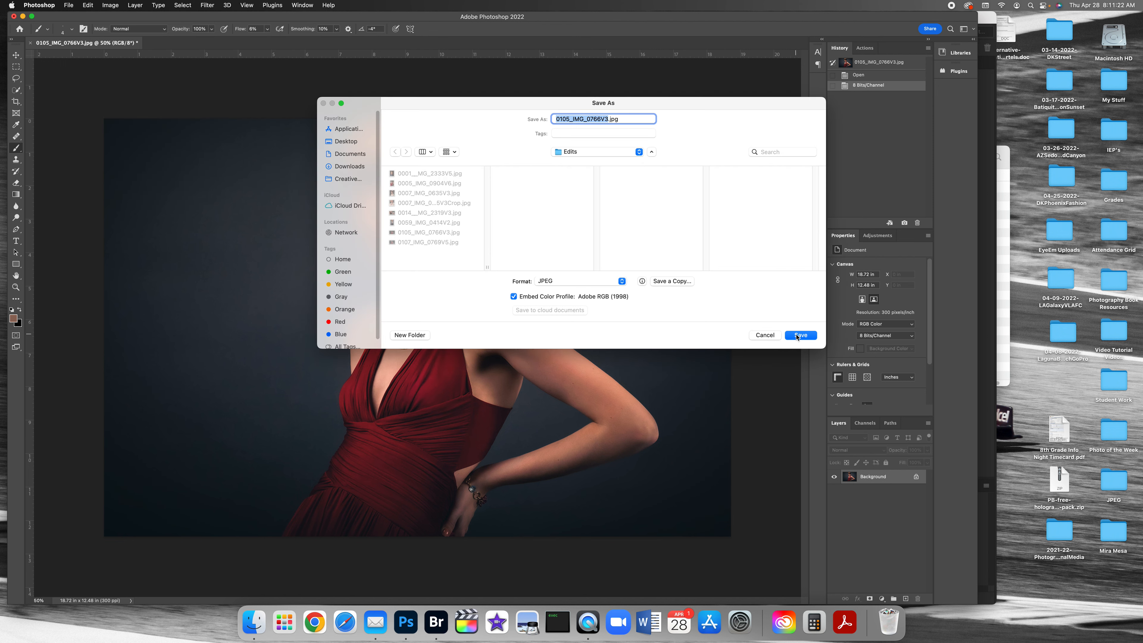
left_click(799, 336)
left_click(598, 265)
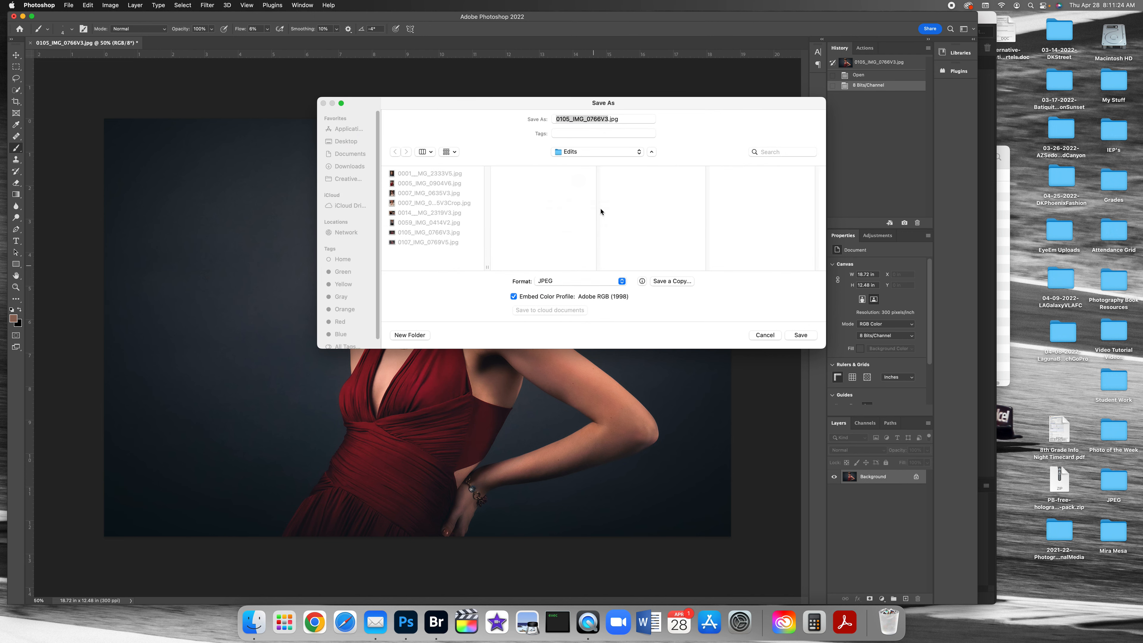
left_click(626, 176)
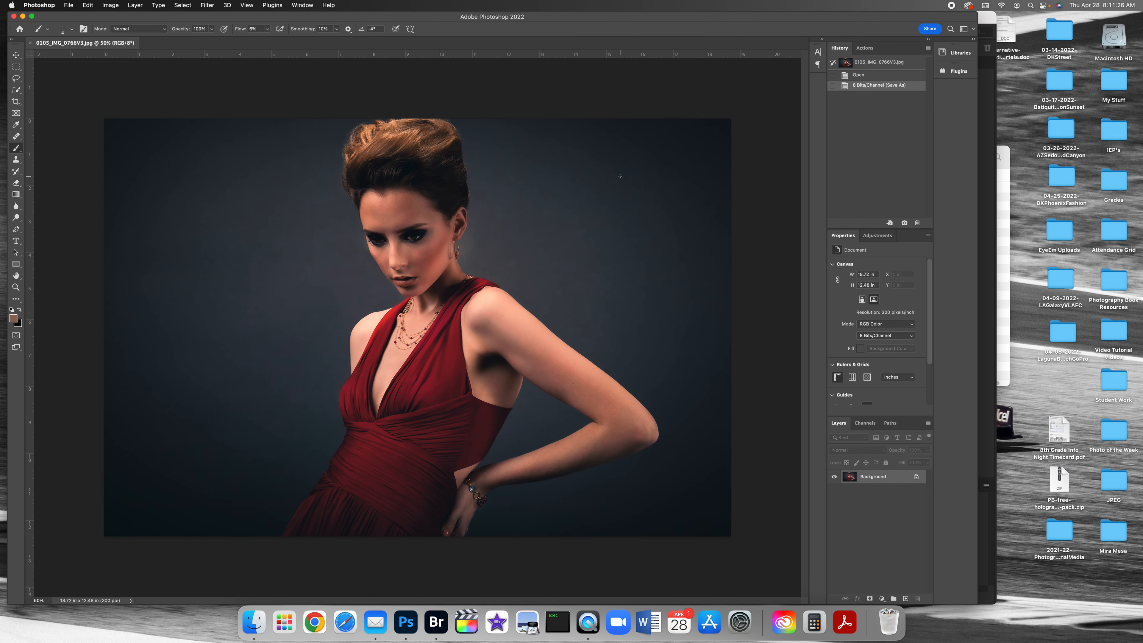
key("super+w")
Step: Switch back to Bridge and compare the previews and thumbnails of the saved and unsaved photos in the Edits folder
left_click(989, 408)
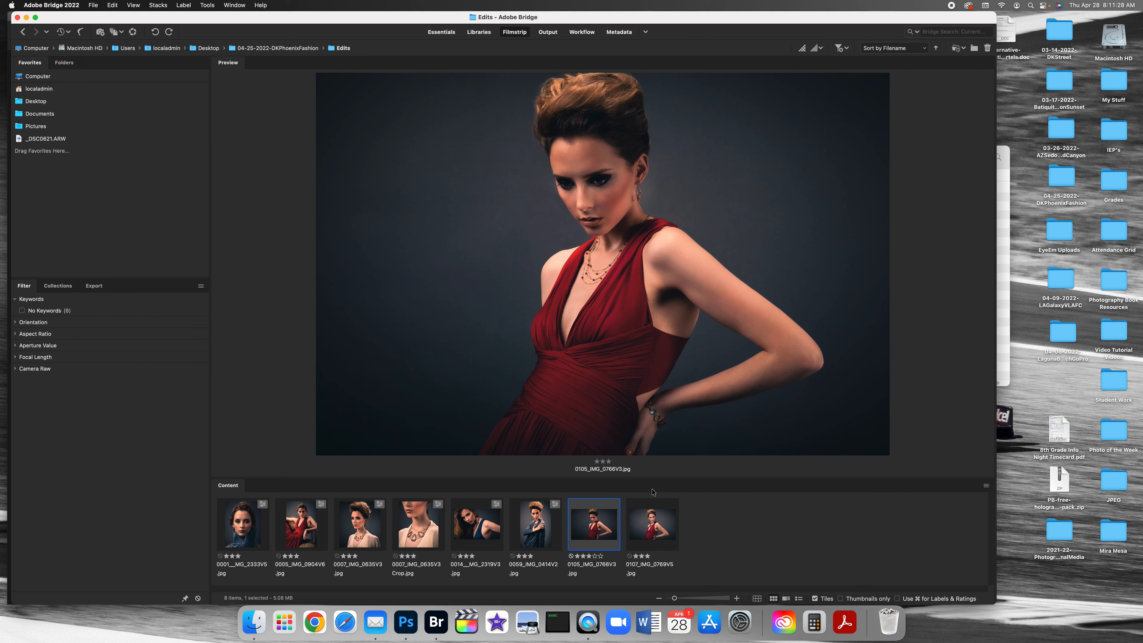
left_click(647, 519)
left_click(592, 517)
left_click(541, 524)
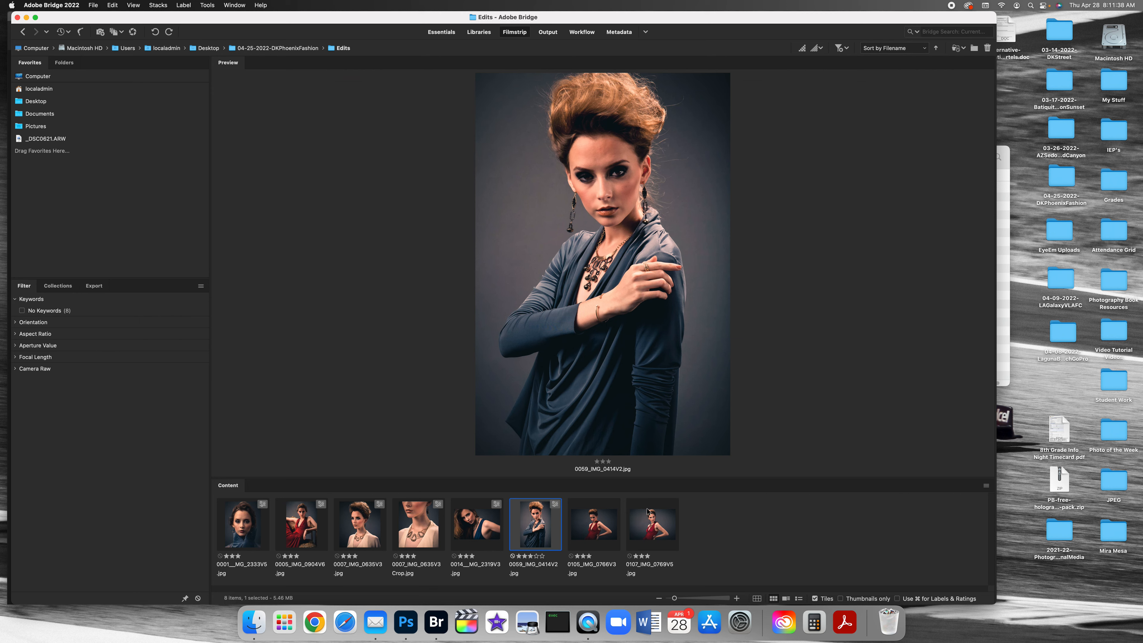
left_click(611, 519)
left_click(536, 527)
left_click(477, 527)
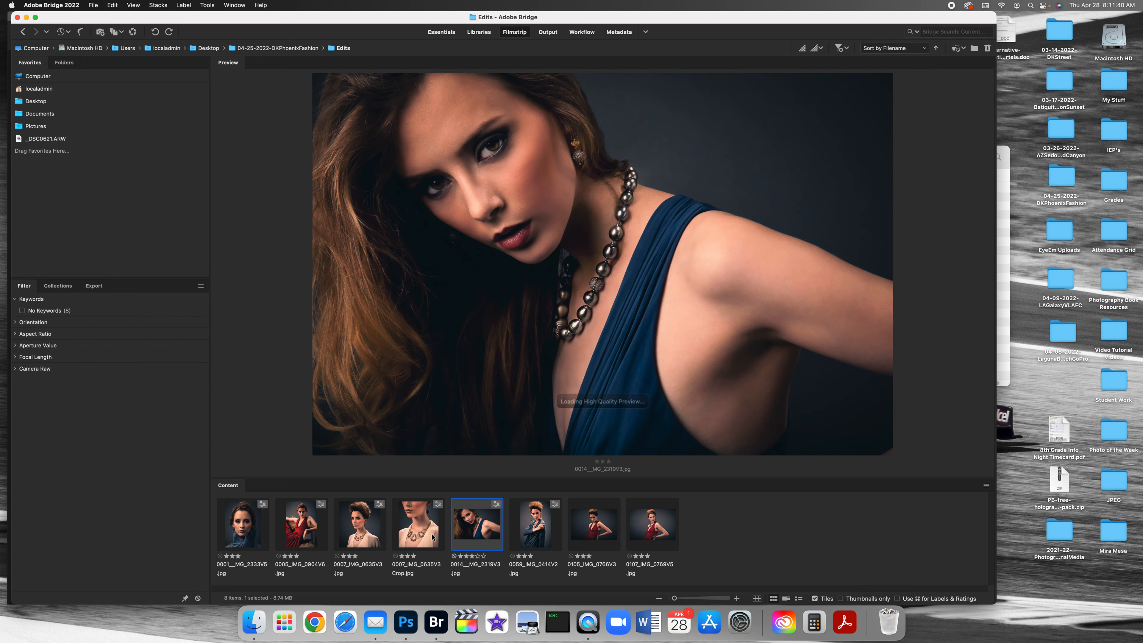
left_click(416, 533)
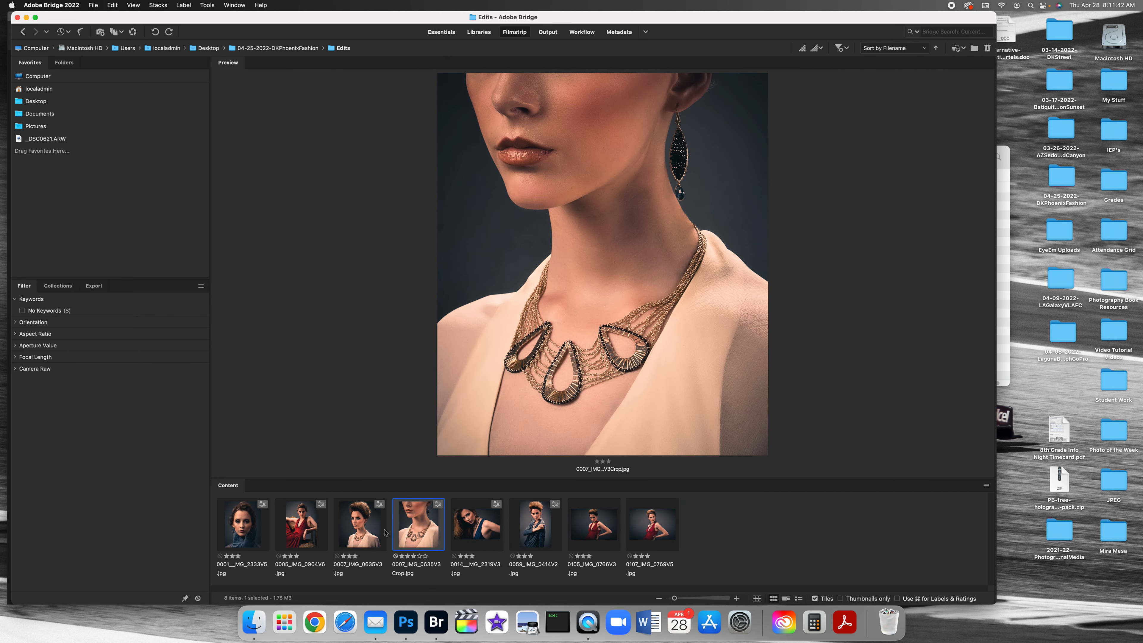
Step: Go to the JPEG folder on the Desktop and preview the soccer photo and the flower photo
left_click(35, 101)
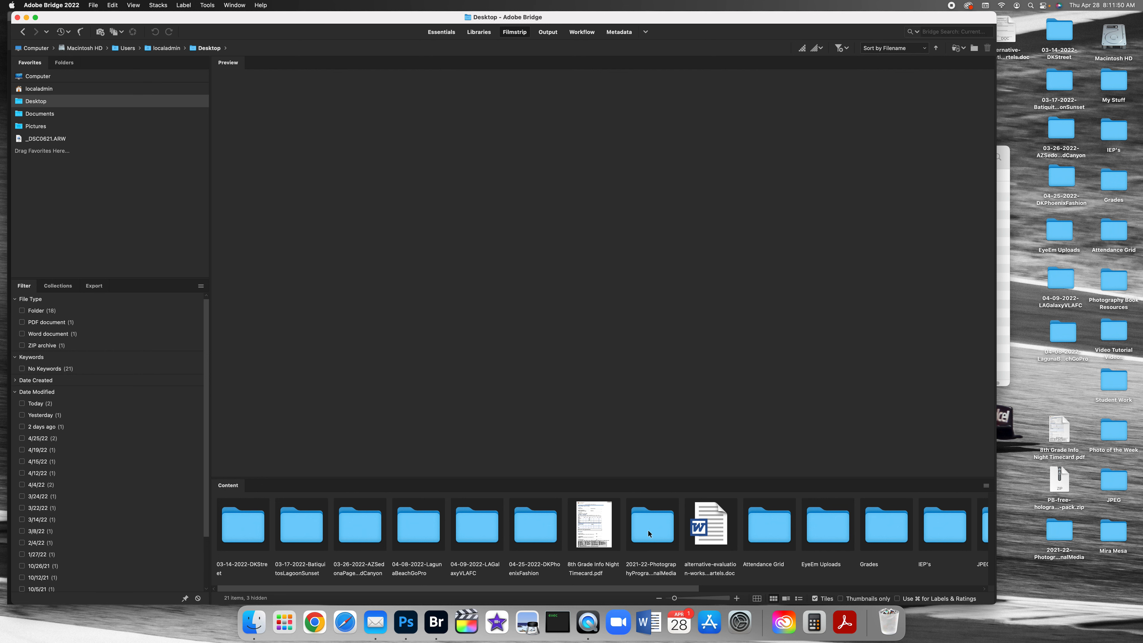
double_click(981, 538)
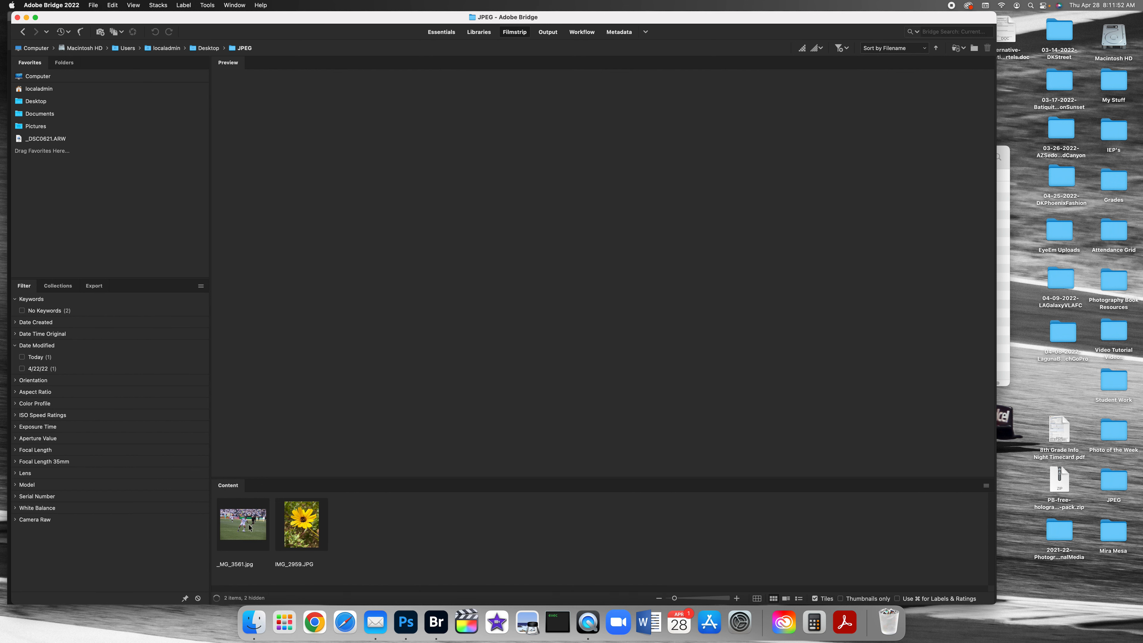
left_click(251, 528)
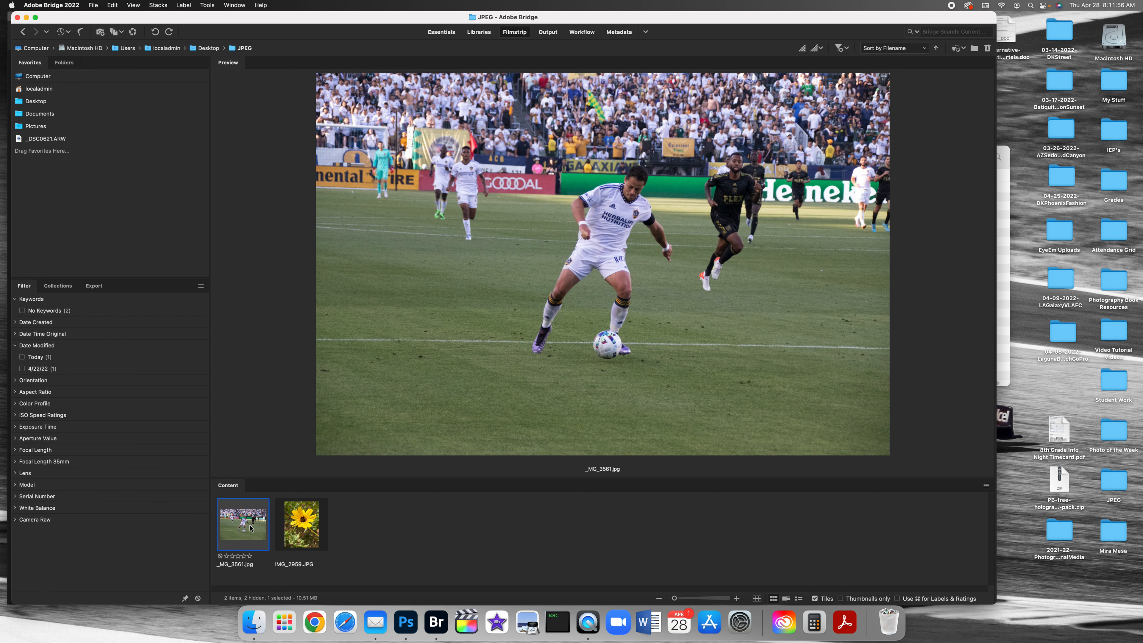
left_click(307, 536)
Step: Duplicate the soccer photo _MG_3561.jpg in the JPEG folder
left_click(242, 533)
right_click(242, 533)
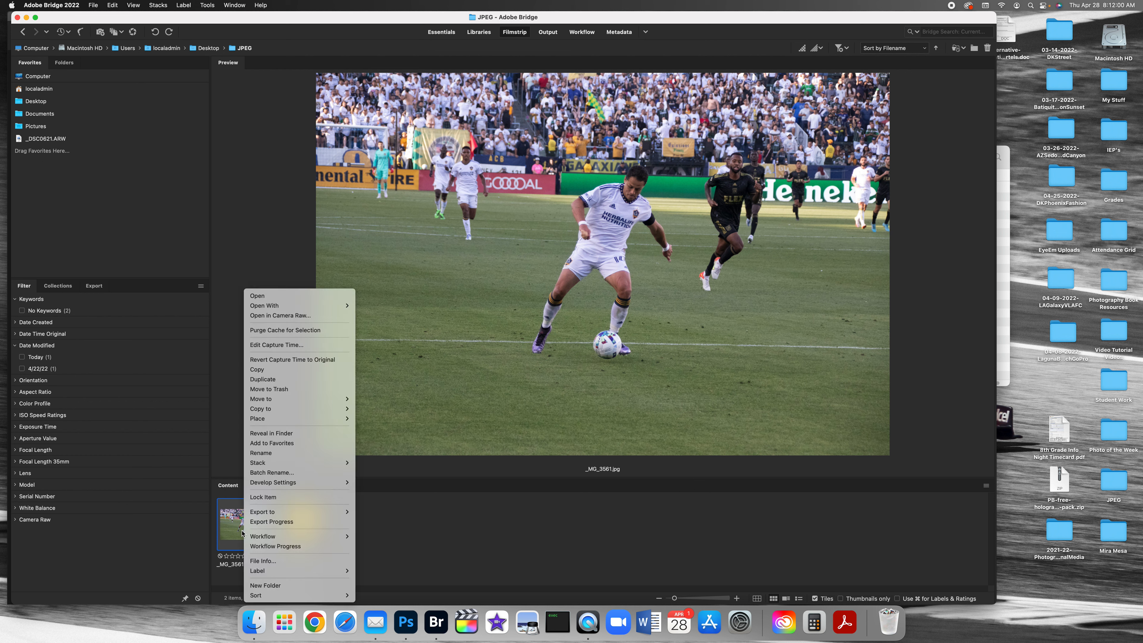
left_click(241, 533)
right_click(242, 533)
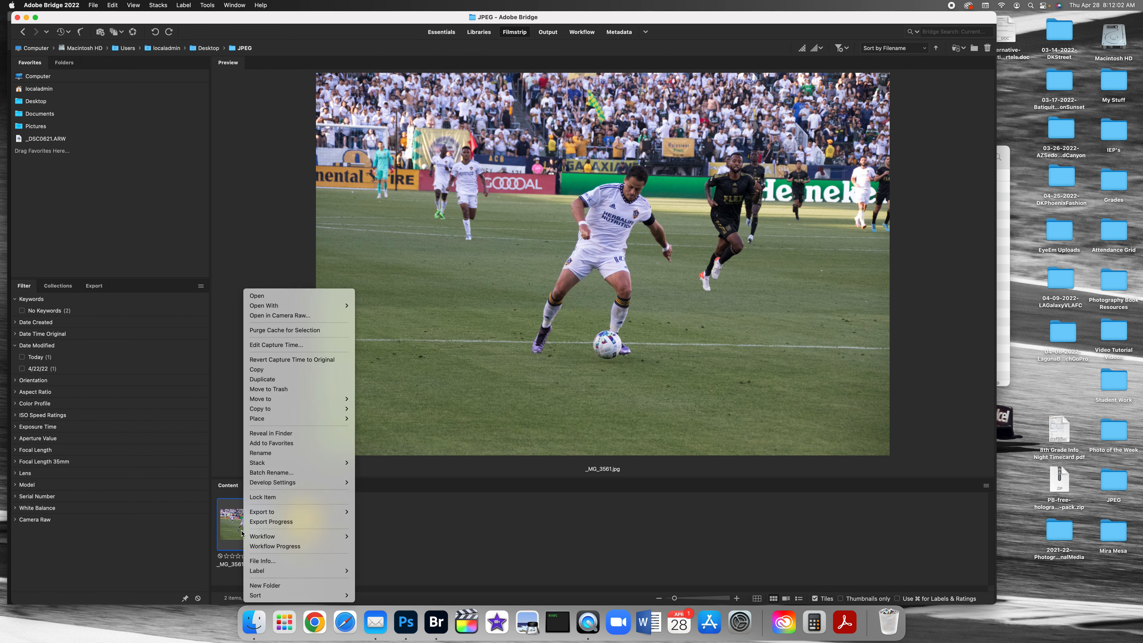
left_click(263, 379)
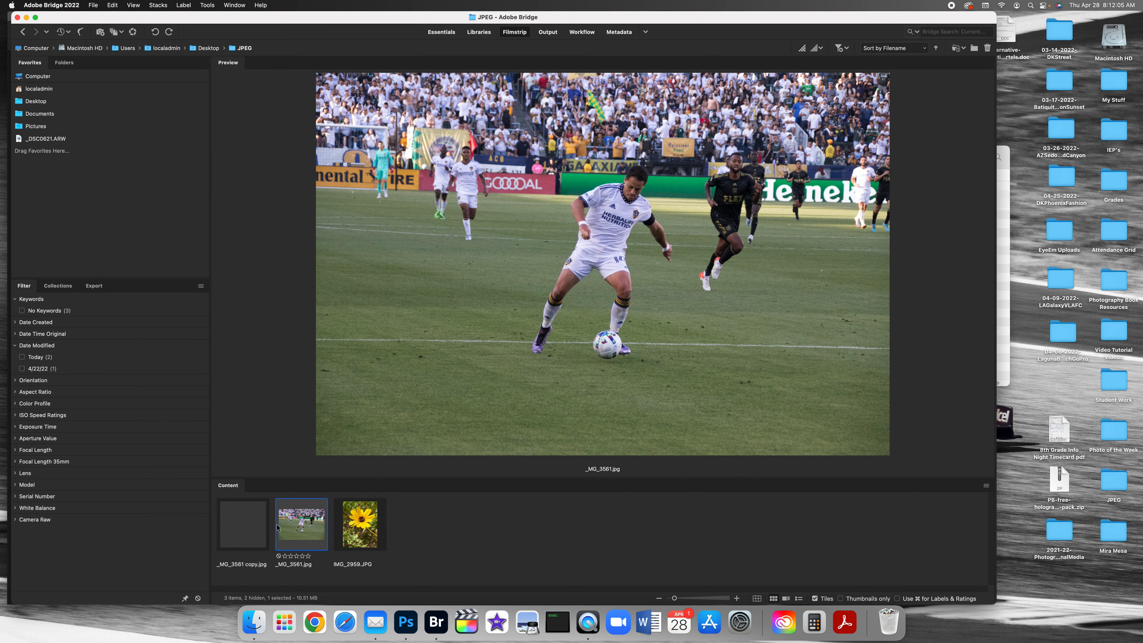
Step: Rename the duplicated soccer photo as _MG_3561Edit.jpg
left_click(251, 568)
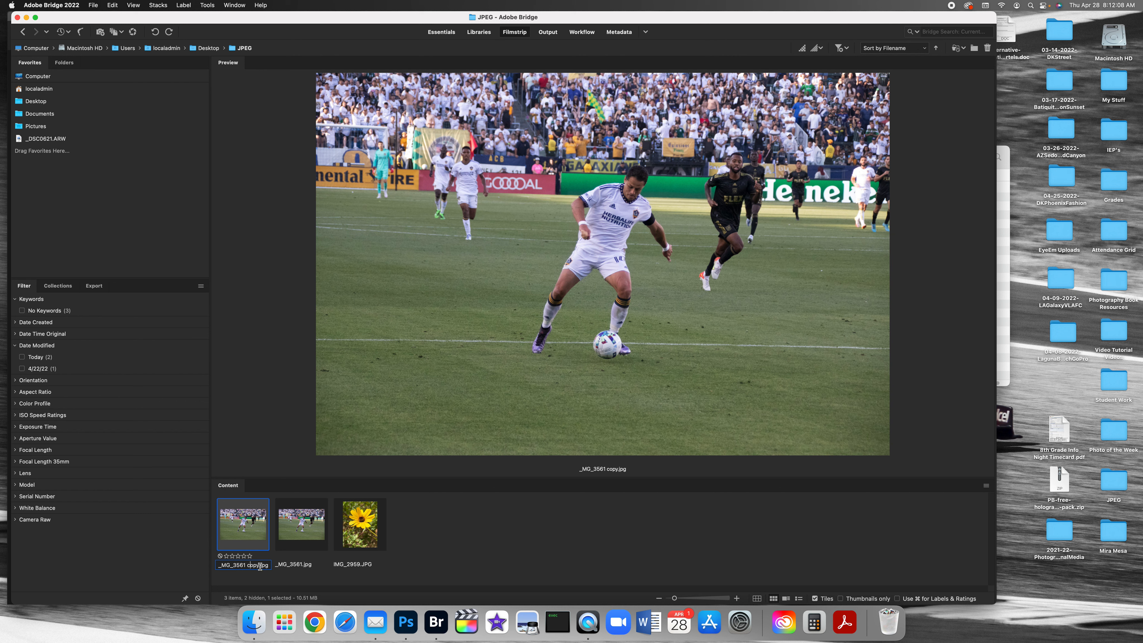
left_click_drag(259, 566, 246, 567)
type("Edit")
key("Return")
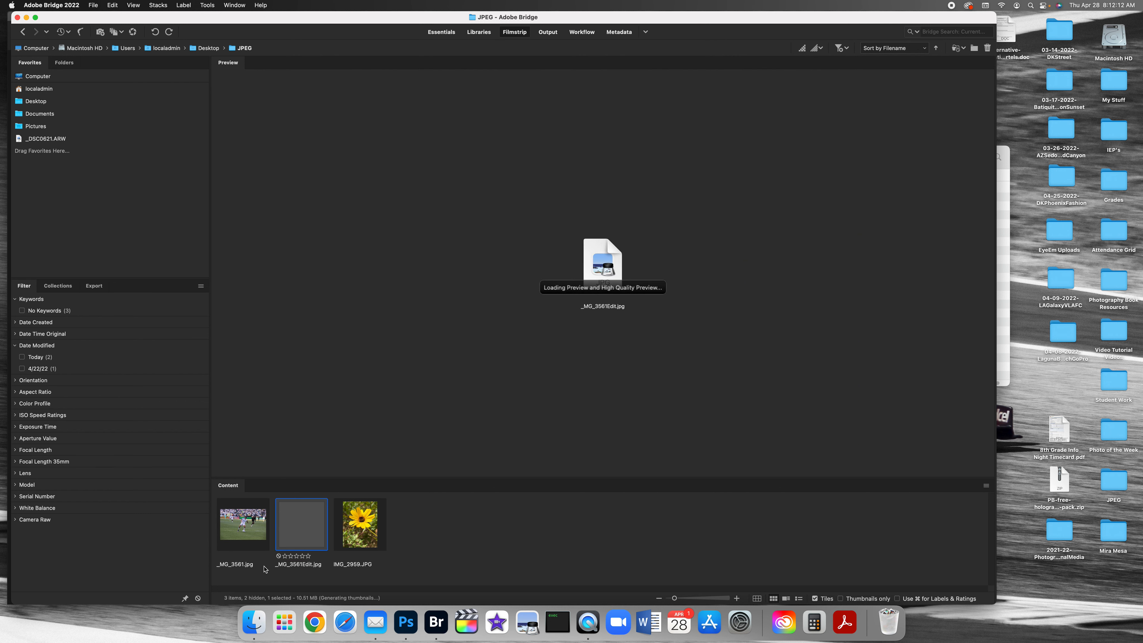
Step: Open _MG_3561Edit.jpg in Camera Raw and expand its Basic adjustments
right_click(304, 524)
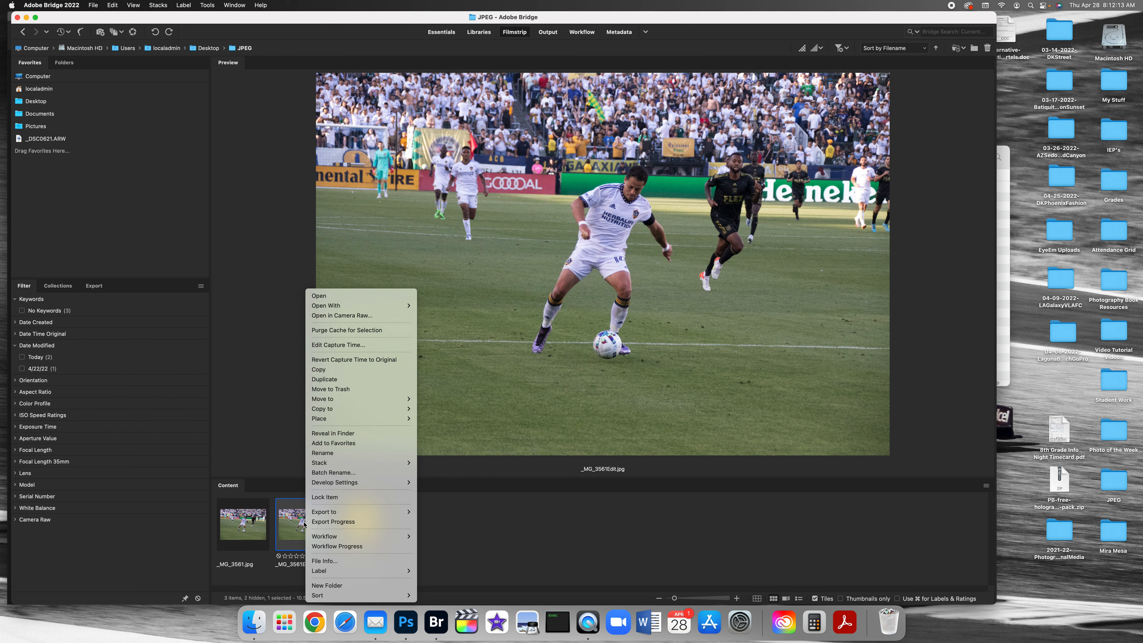
left_click(340, 316)
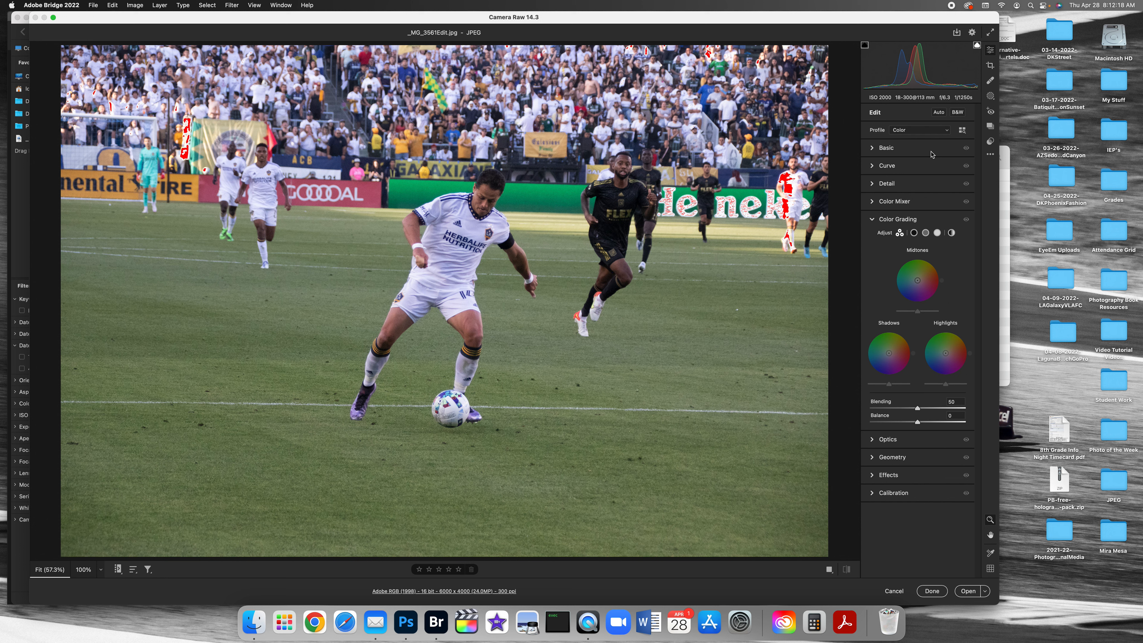
left_click(876, 148)
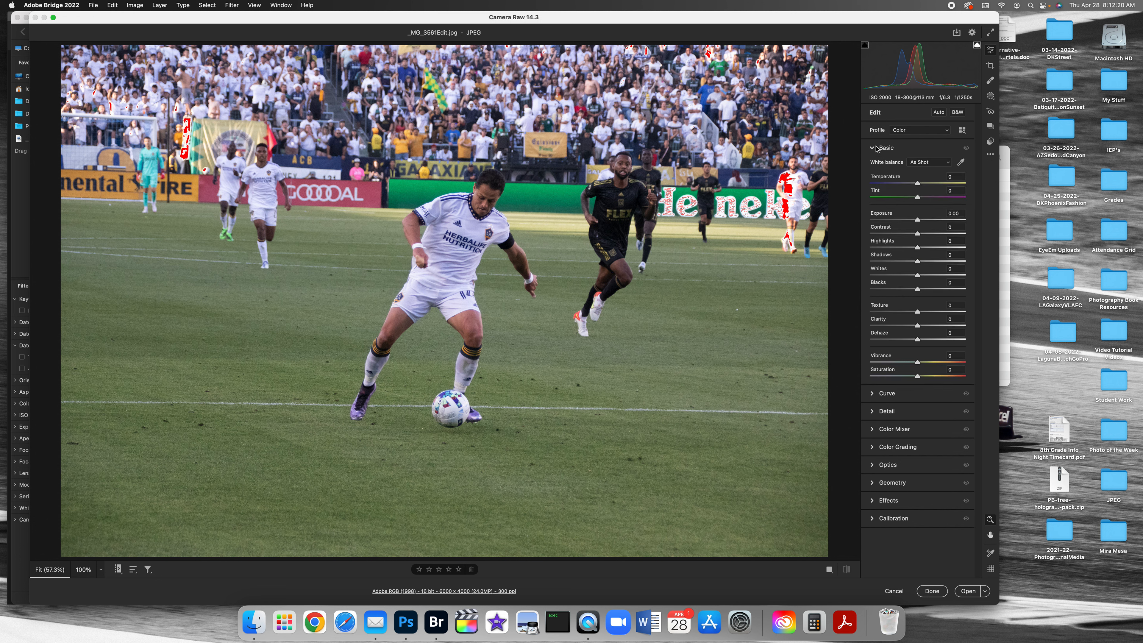
Step: Try Texture at +35 and Clarity at +53 on the whole photo, and reset both to 0
left_click_drag(917, 325, 937, 314)
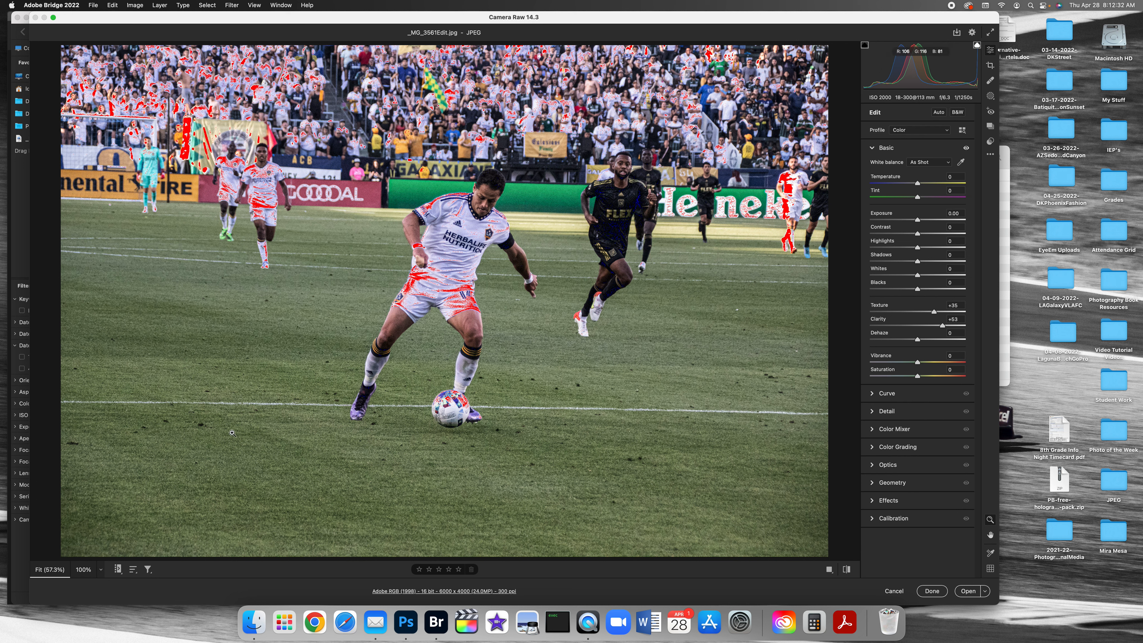
left_click_drag(963, 306, 947, 306)
type("0")
key("Tab")
type("0")
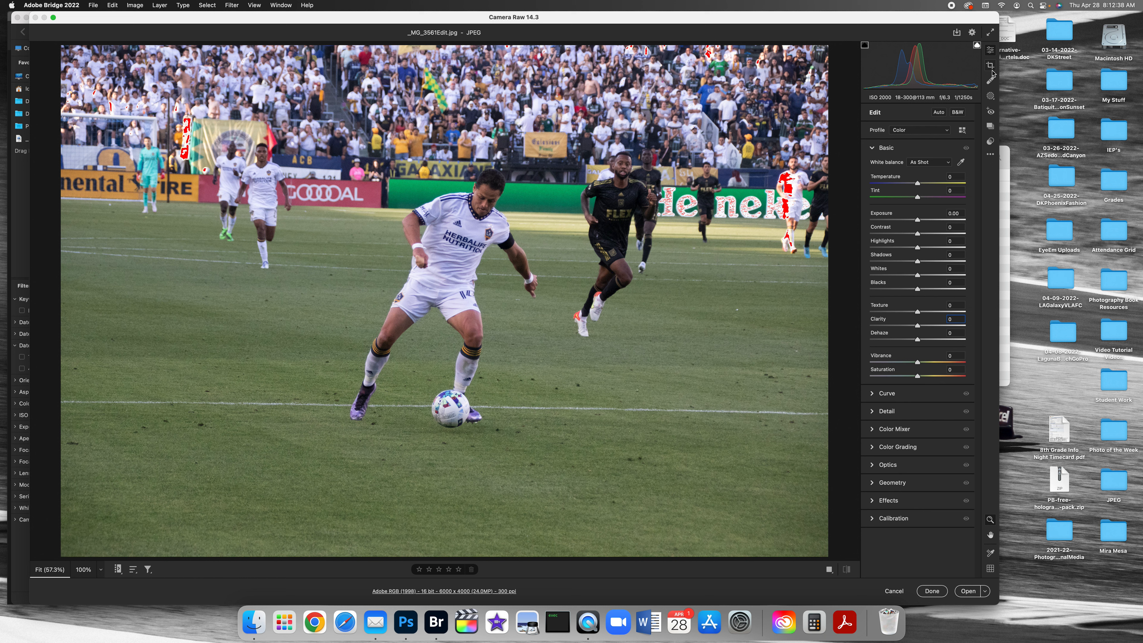
Step: Create a Select Subject mask on the soccer photo and bring up the choices for subtracting from it
left_click(991, 97)
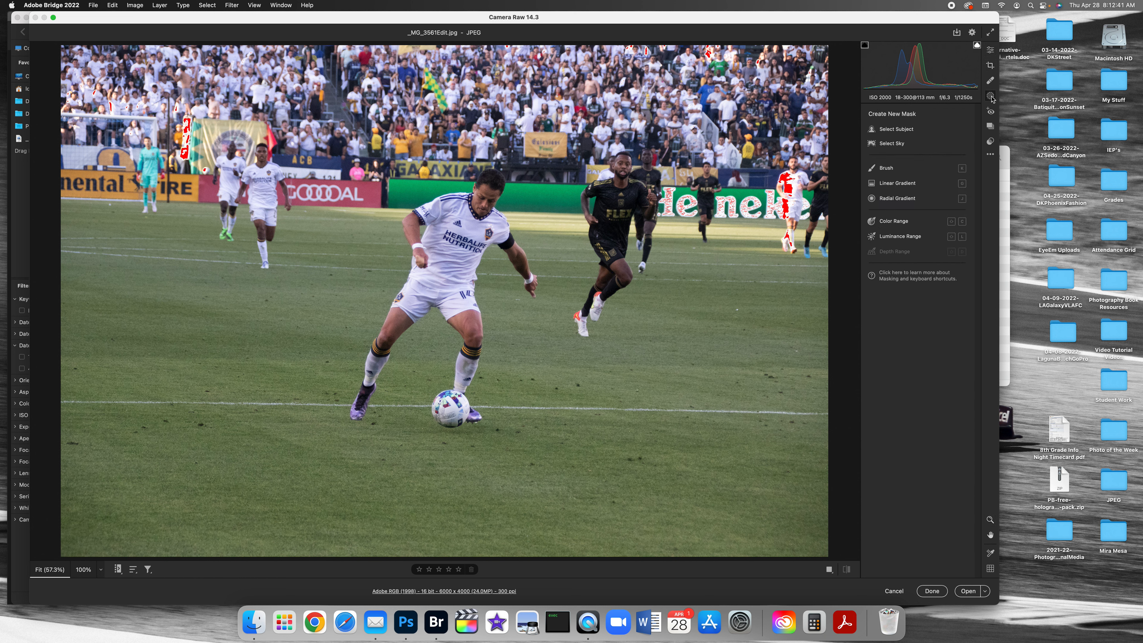
left_click(888, 128)
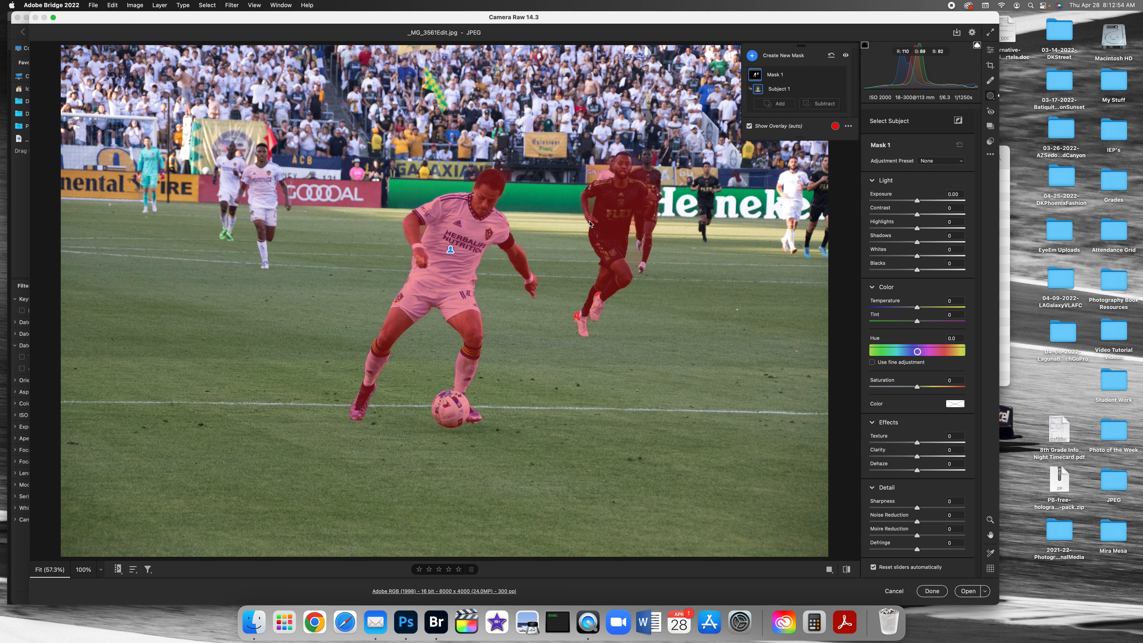
left_click(823, 106)
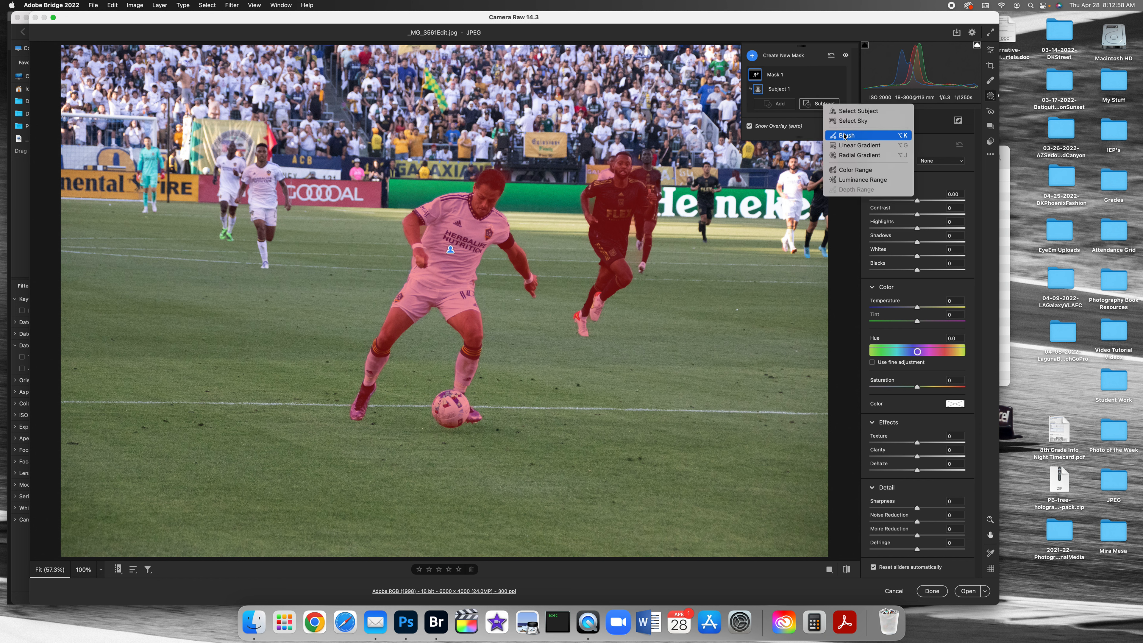
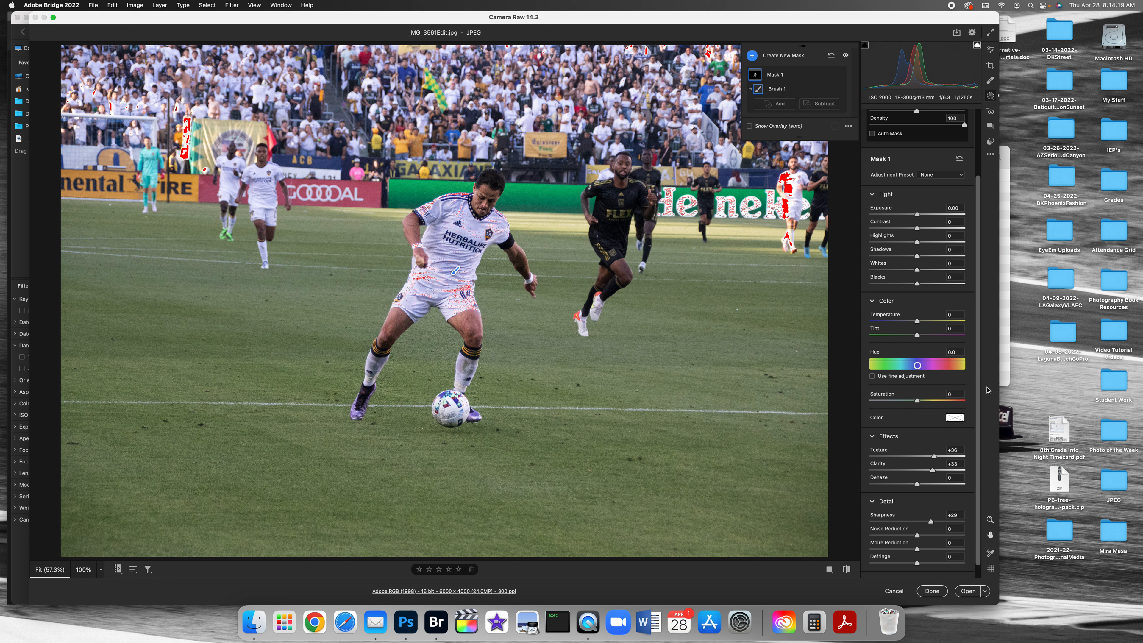
Step: Adjust the whole soccer photo with Exposure +0.40, Temperature +9 and Vibrance +45
left_click(992, 52)
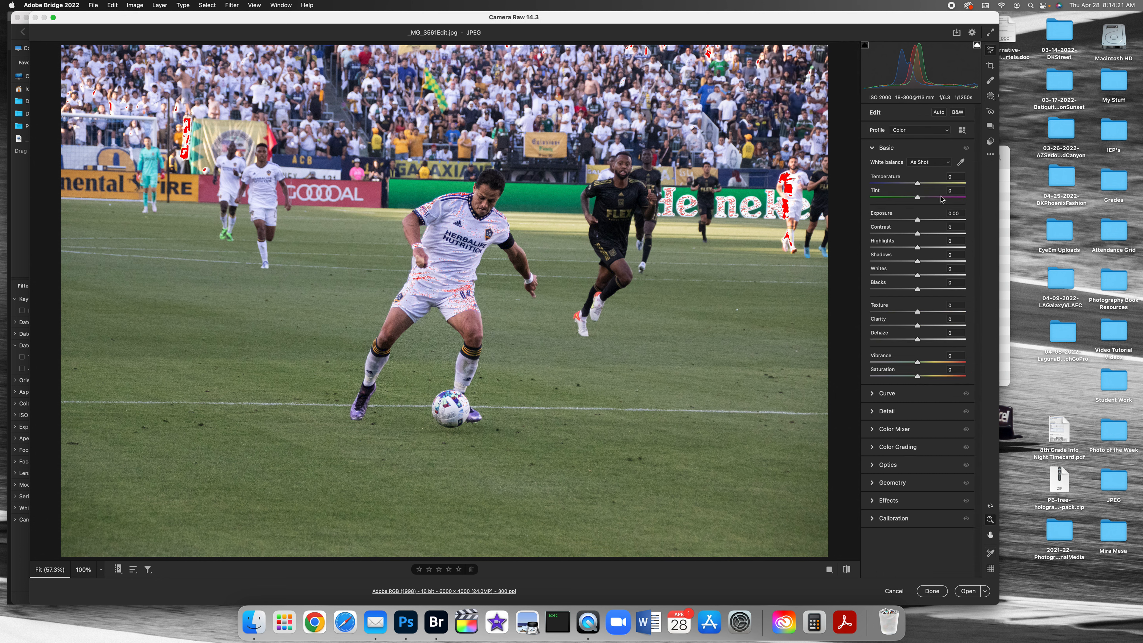
left_click_drag(918, 220, 922, 219)
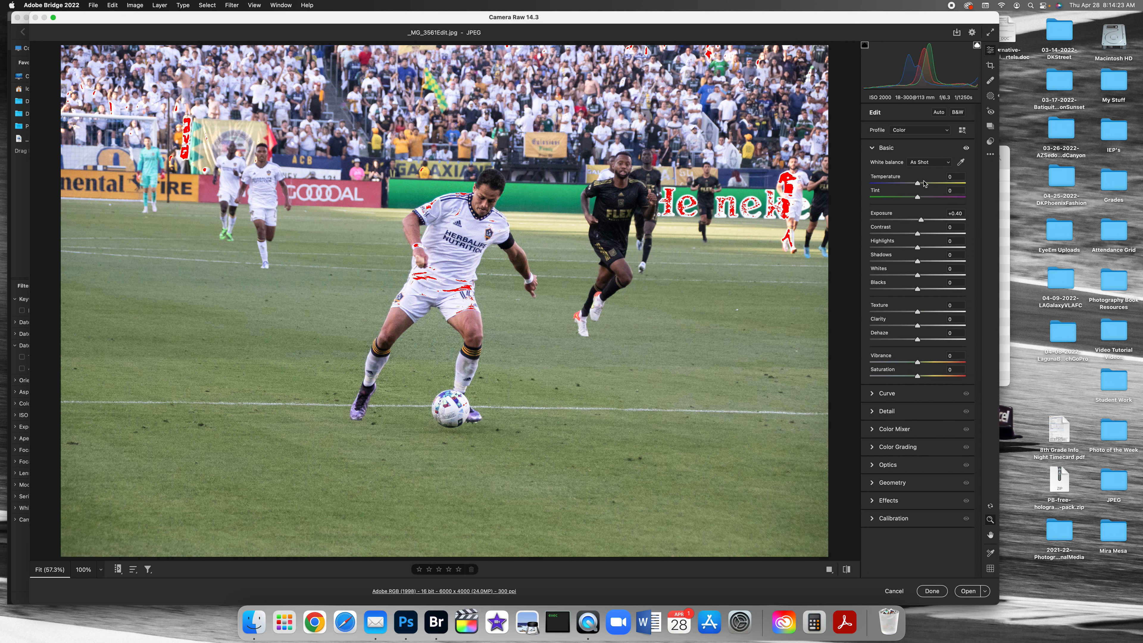
left_click(924, 182)
left_click(939, 362)
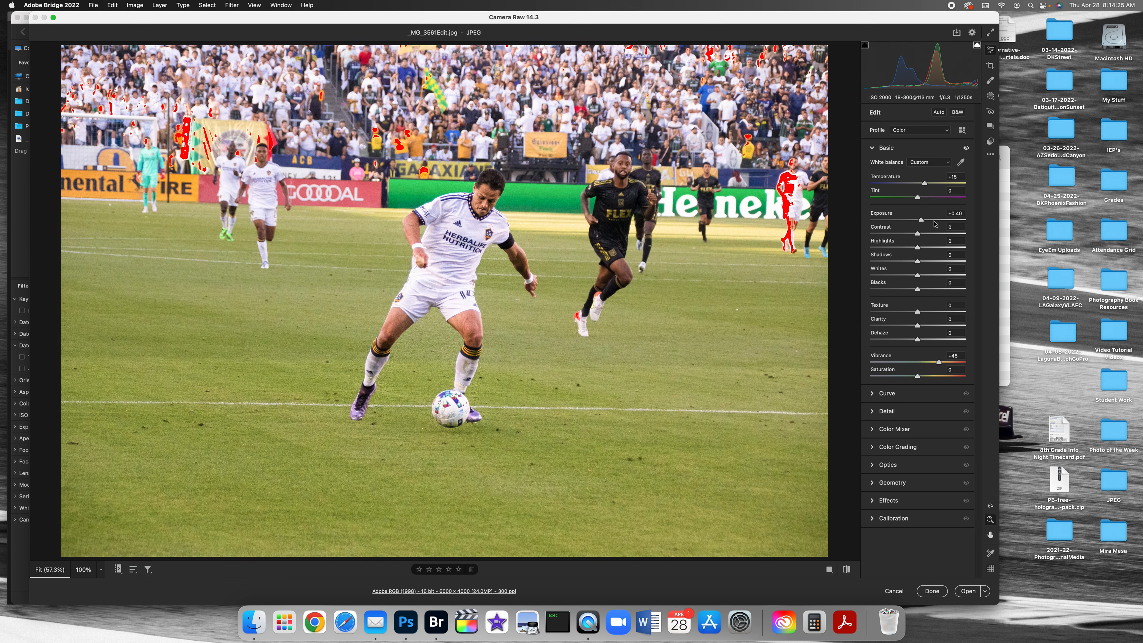
left_click(921, 183)
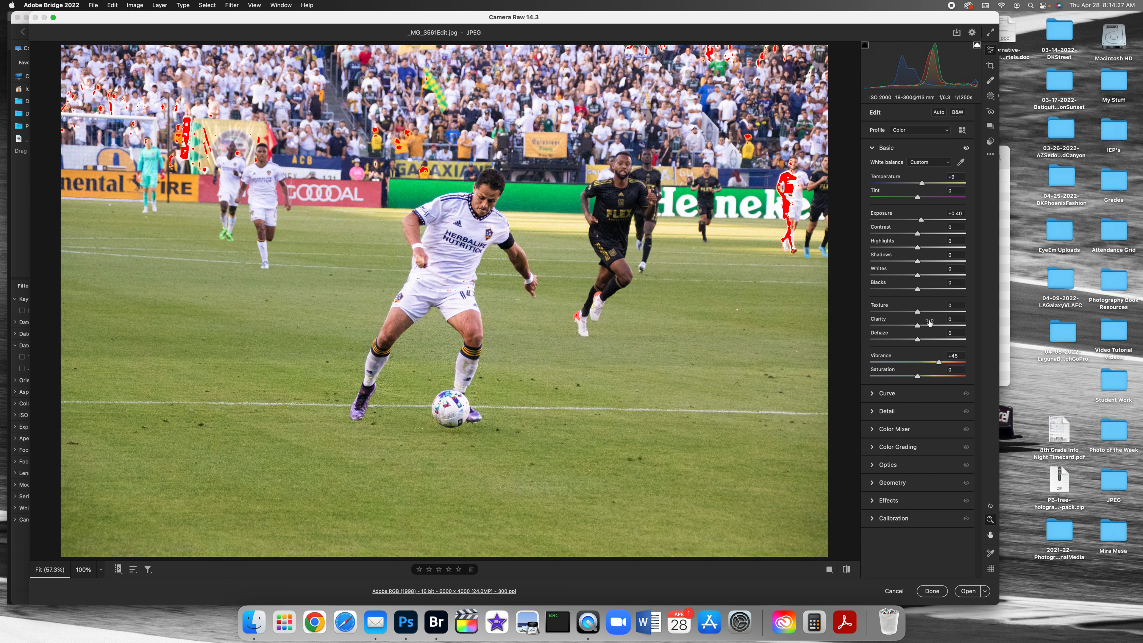
Step: Add a vignette of -30 with Midpoint 32 and Feather 100, and open the edited soccer photo in Photoshop
left_click(907, 502)
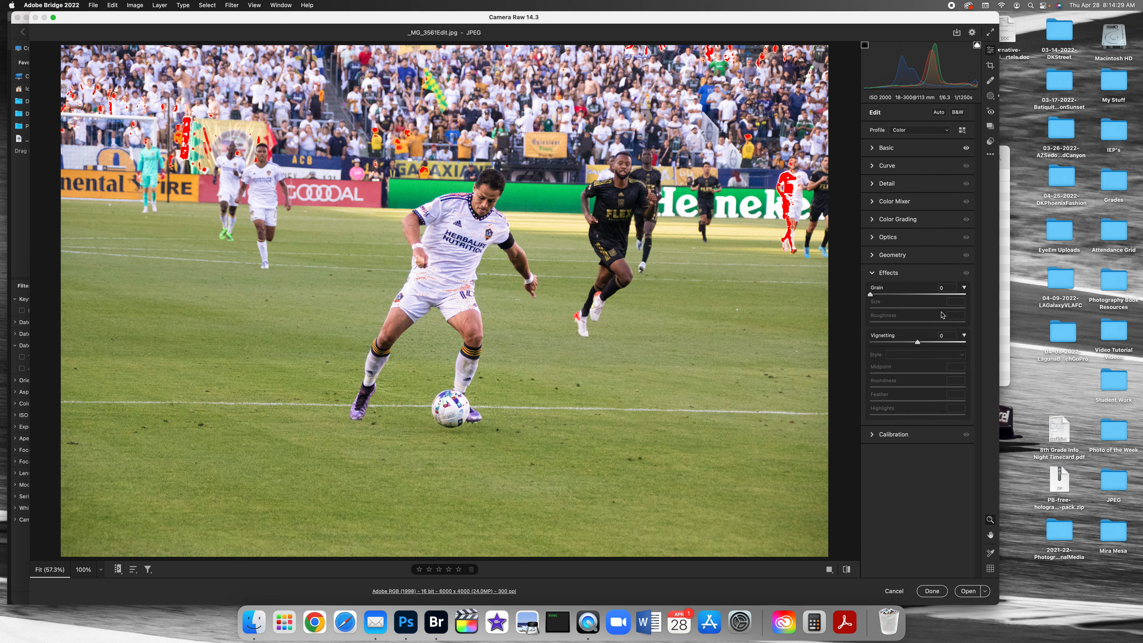
left_click(903, 343)
left_click(900, 373)
left_click_drag(920, 403, 998, 404)
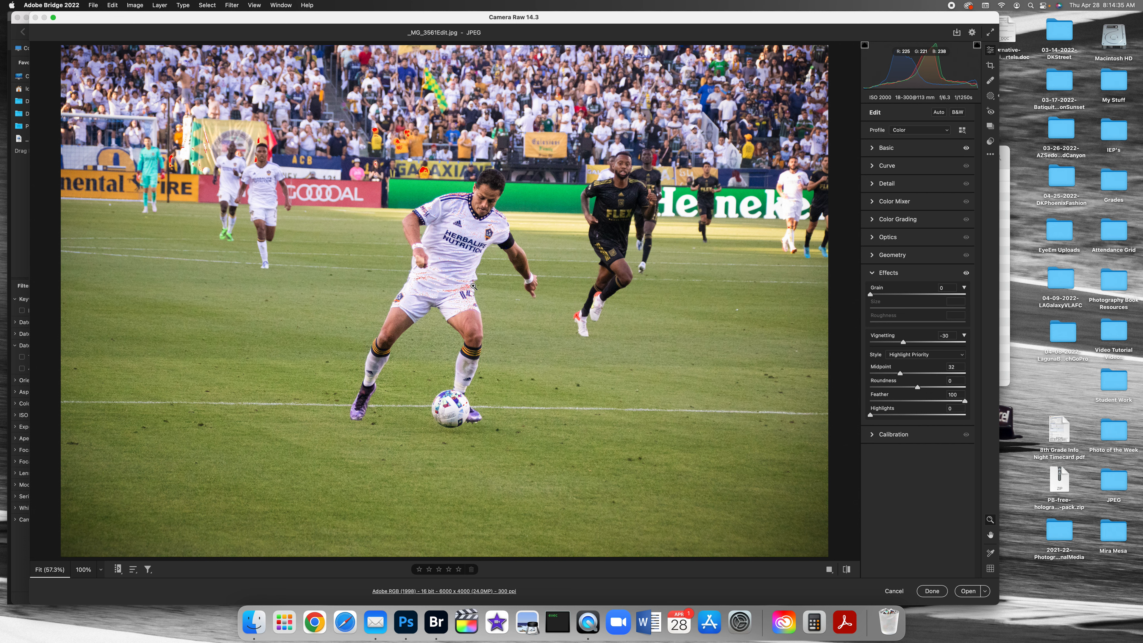
left_click(968, 592)
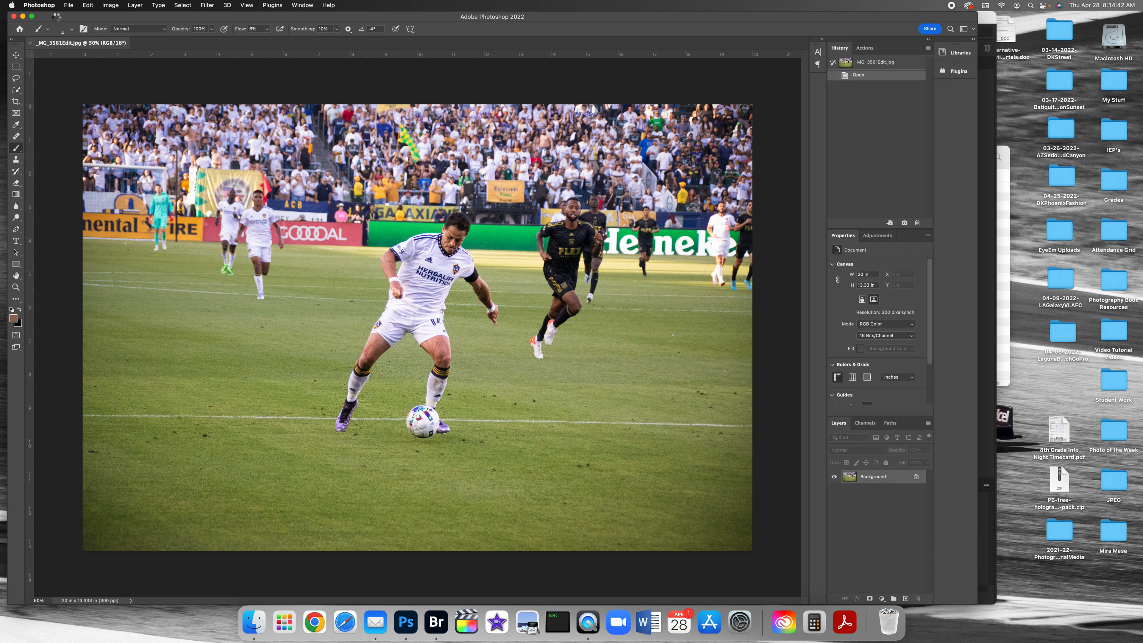
left_click(68, 5)
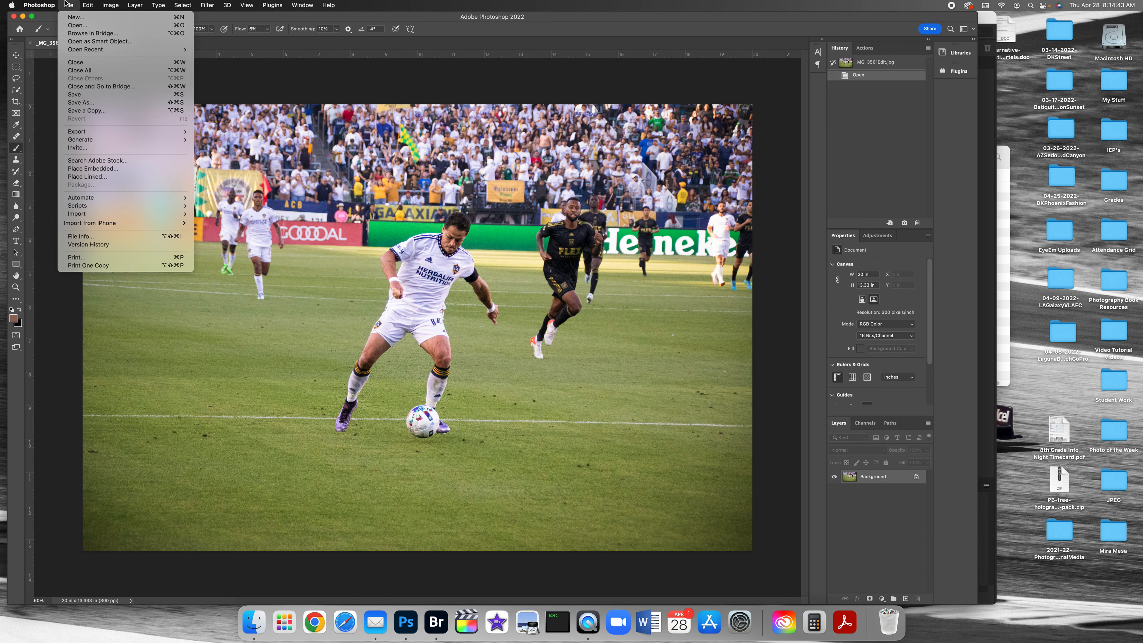
left_click(89, 102)
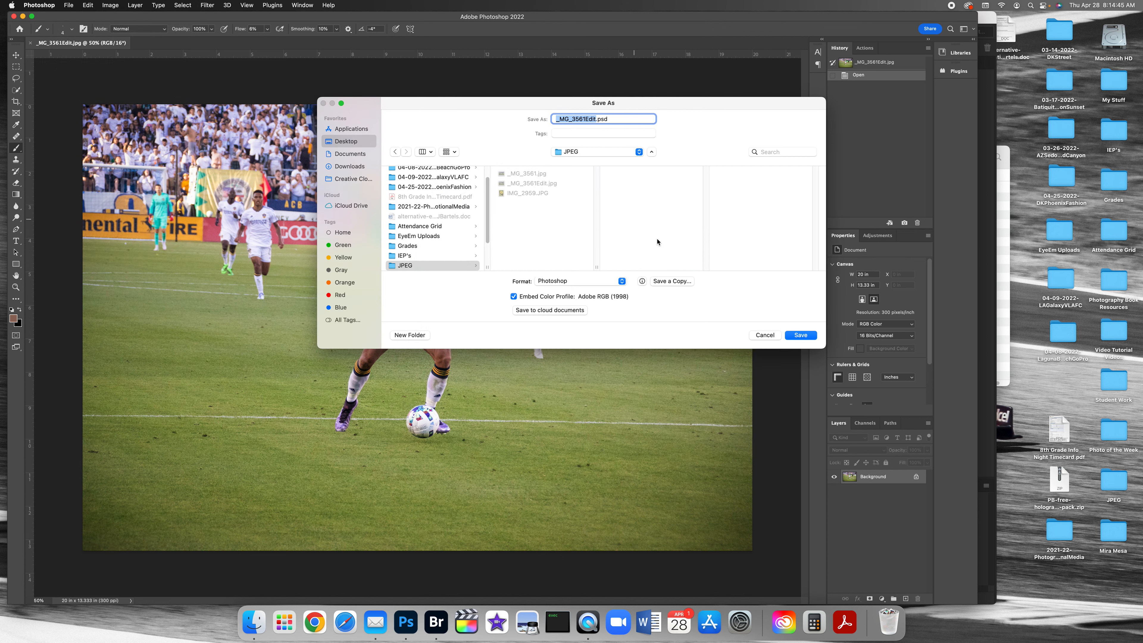
left_click(764, 335)
Step: Convert the soccer photo to 8 Bits/Channel
left_click(110, 5)
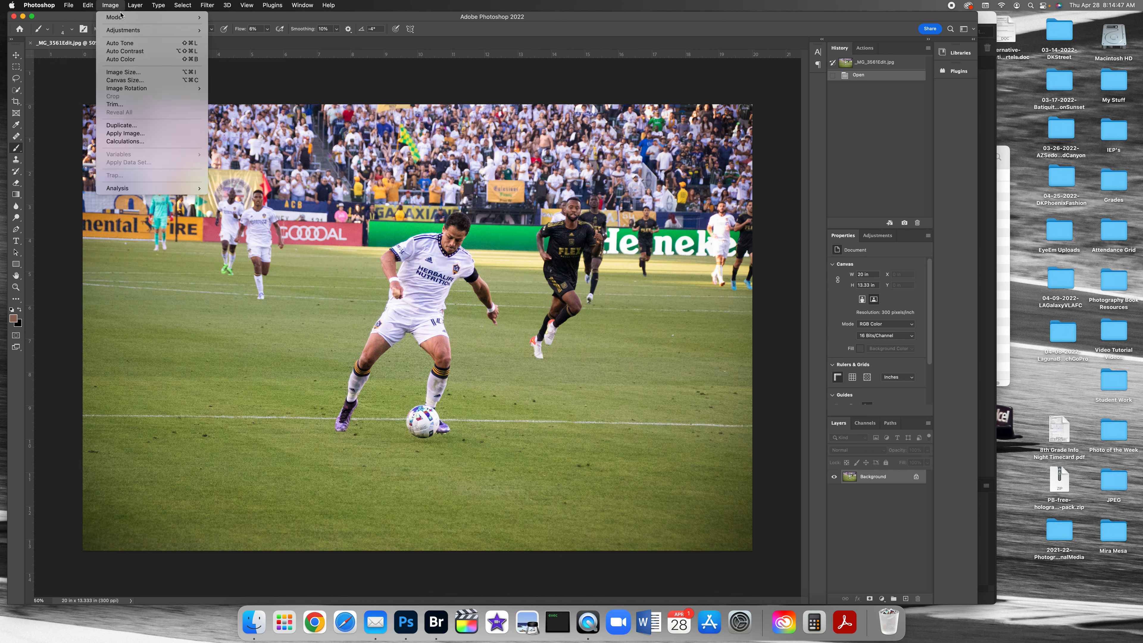
mouse_move(135, 17)
left_click(266, 88)
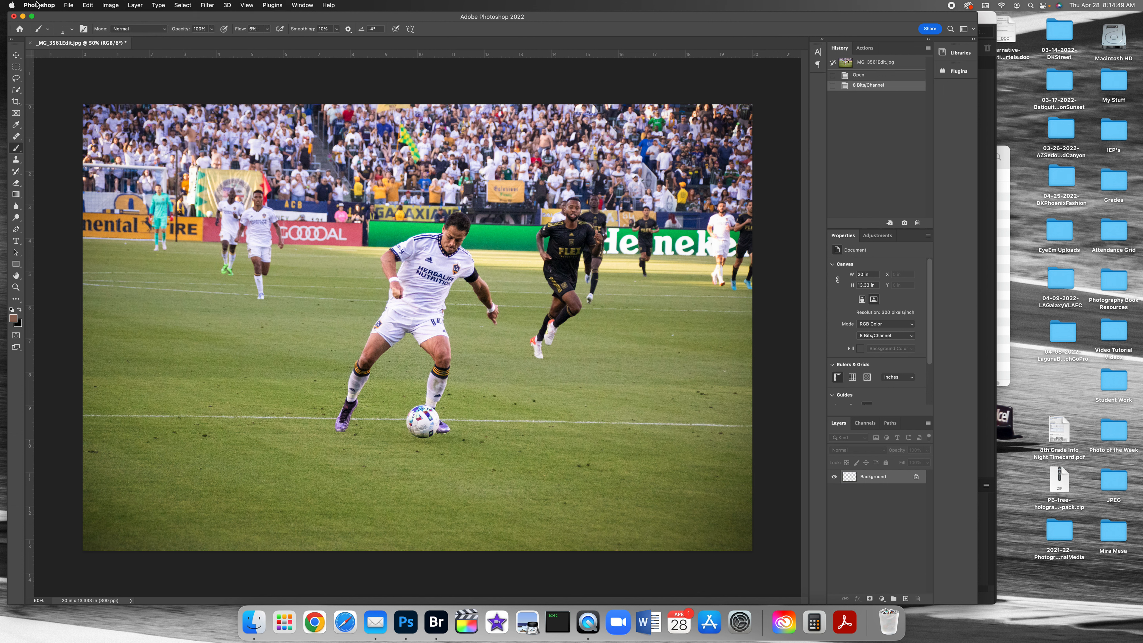
Step: Save the photo as a quality 12 JPEG over _MG_3561Edit.jpg, close it, and return to Bridge
left_click(69, 5)
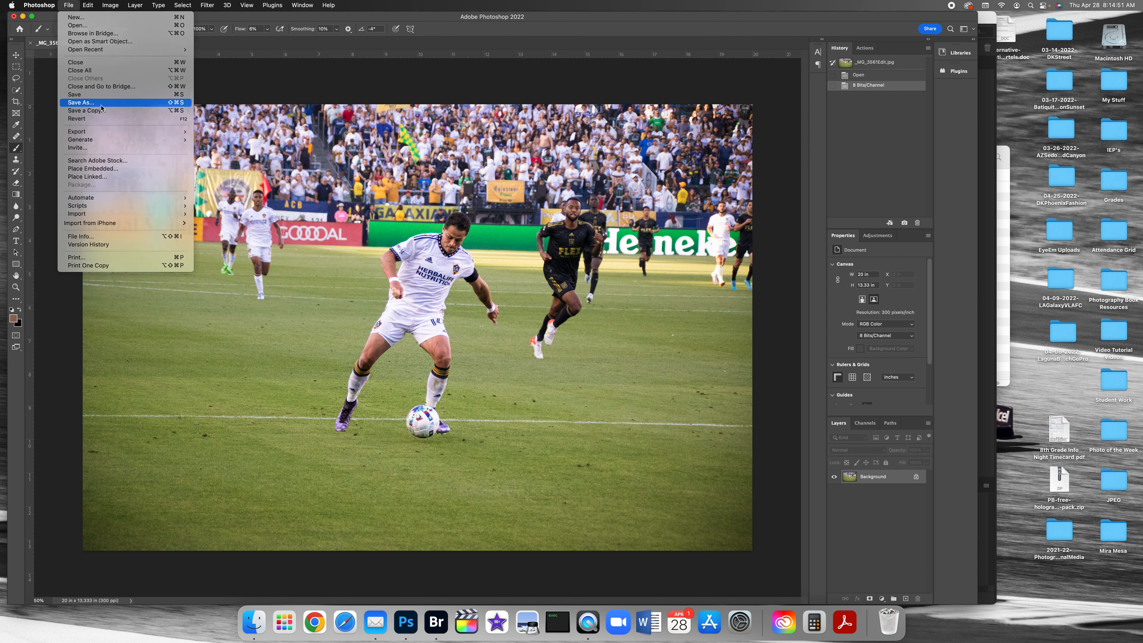
left_click(89, 102)
left_click(806, 338)
left_click(587, 269)
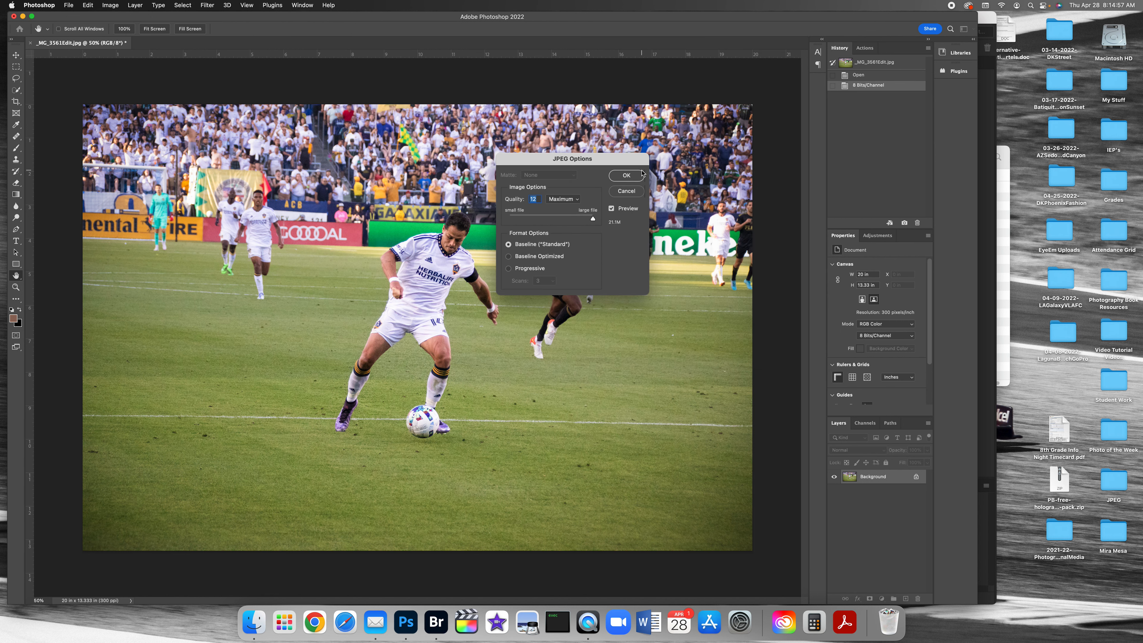
left_click(626, 175)
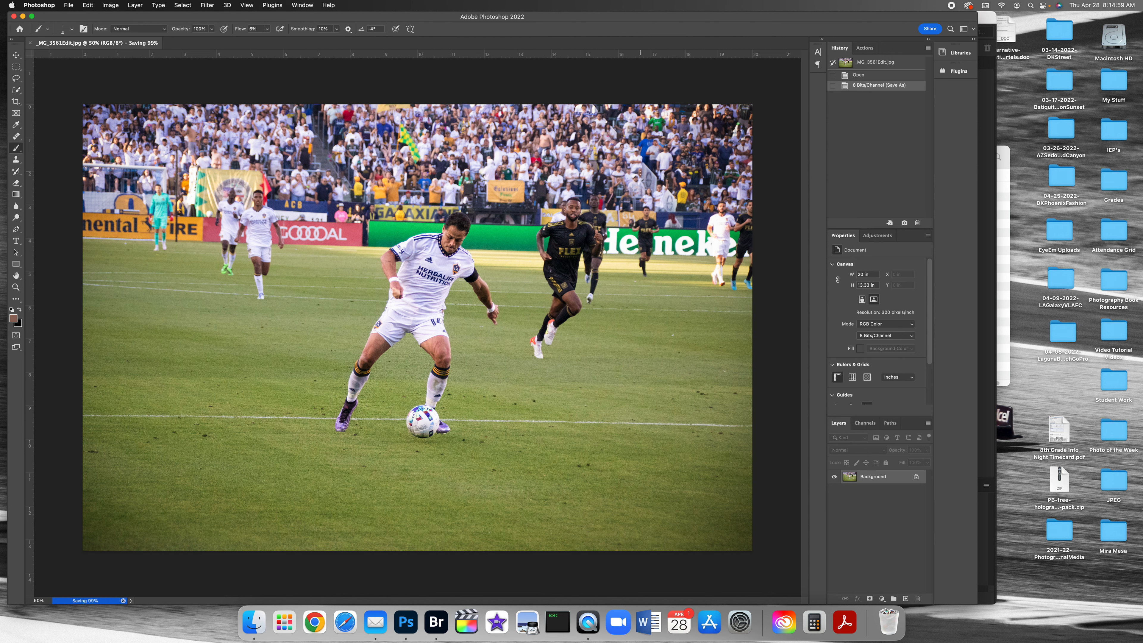
key("super+w")
left_click(986, 271)
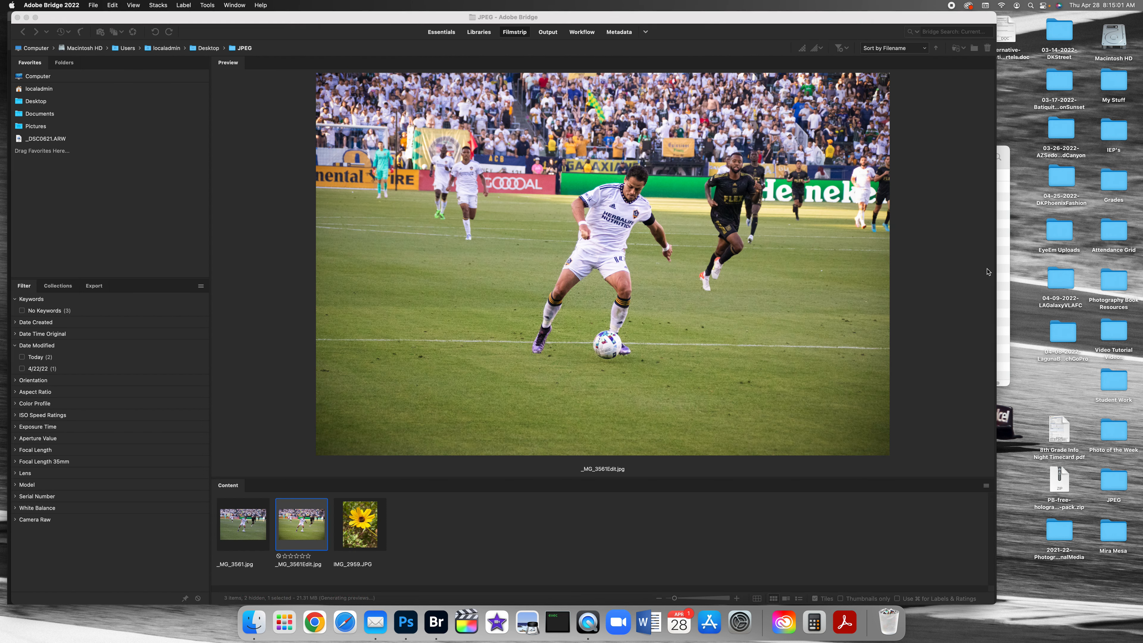
Step: Duplicate the flower photo IMG_2959.JPG and rename the copy as IMG_2959Edit.JPG
left_click(361, 521)
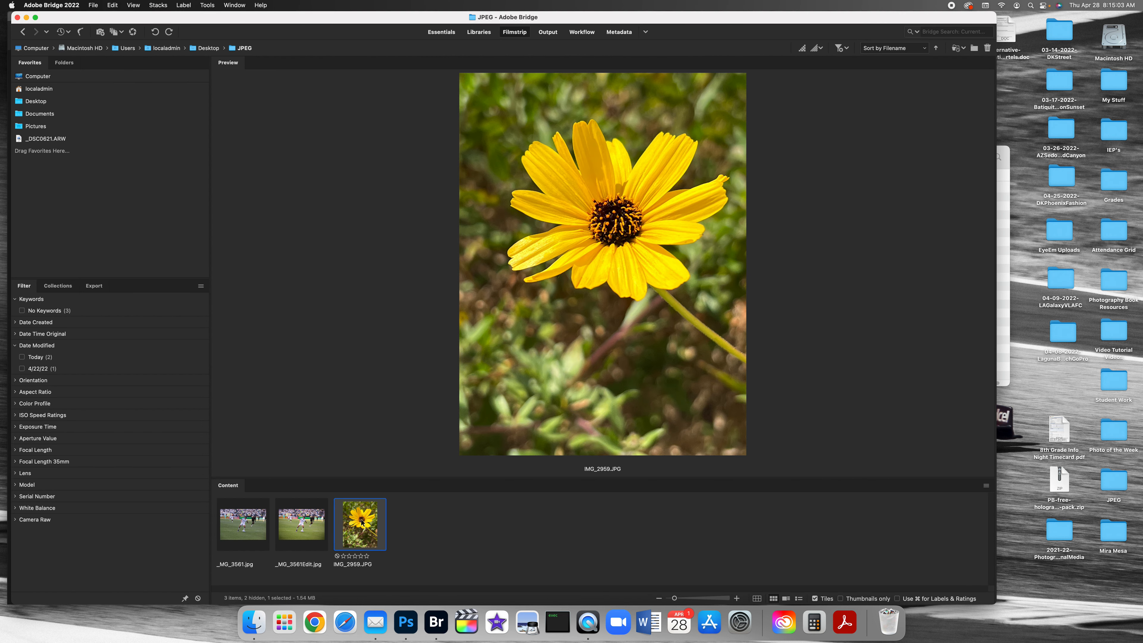
right_click(361, 521)
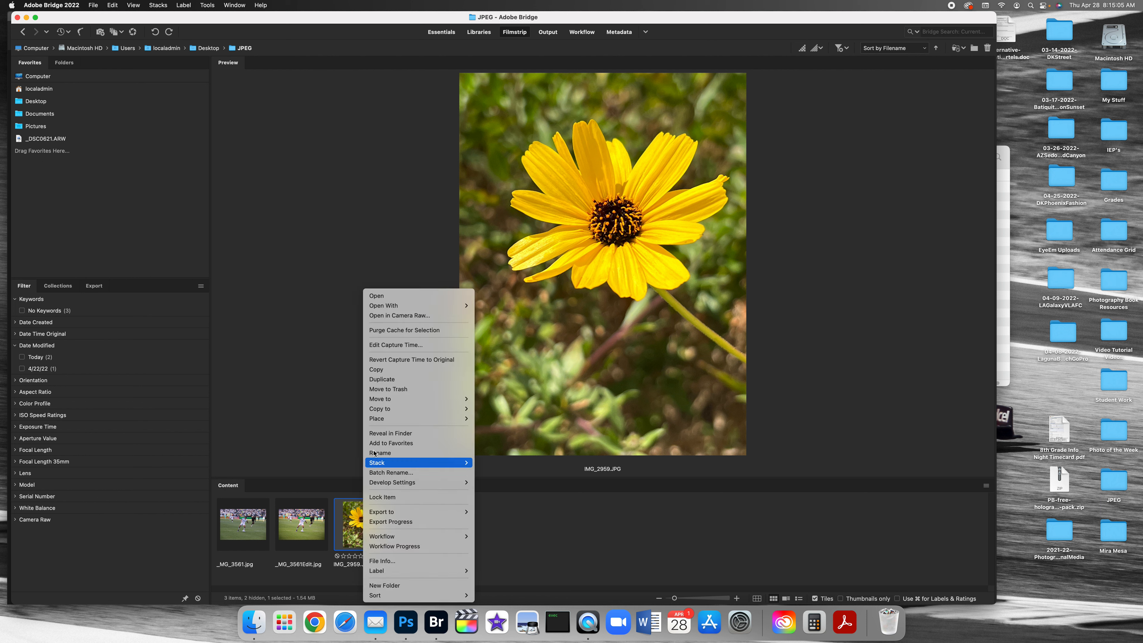
left_click(377, 383)
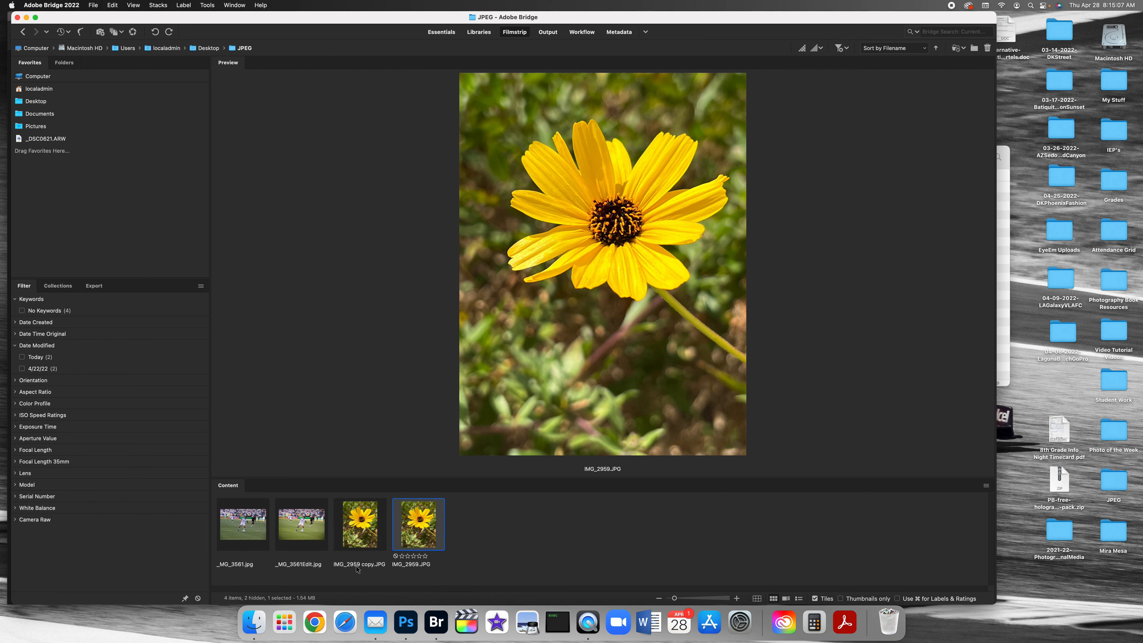
left_click(367, 567)
mouse_move(362, 572)
left_mouse_down()
mouse_move(343, 570)
mouse_move(374, 565)
left_mouse_up()
type("Edit")
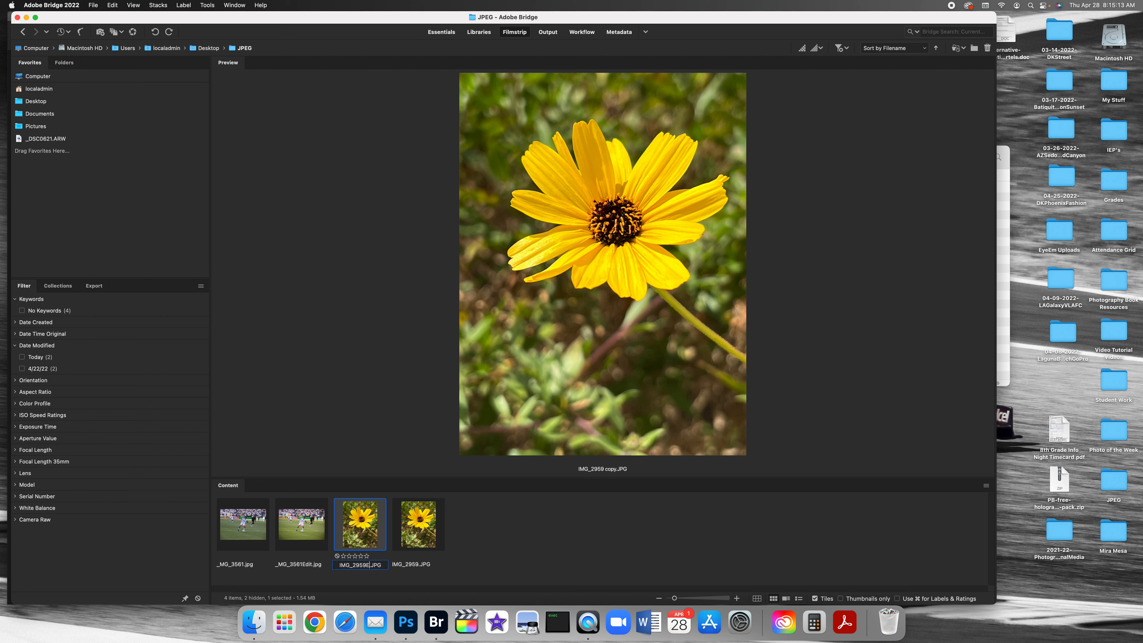
key("Return")
Step: Open IMG_2959Edit.JPG in Photoshop and duplicate its Background layer as Background copy
left_click_drag(419, 525, 406, 622)
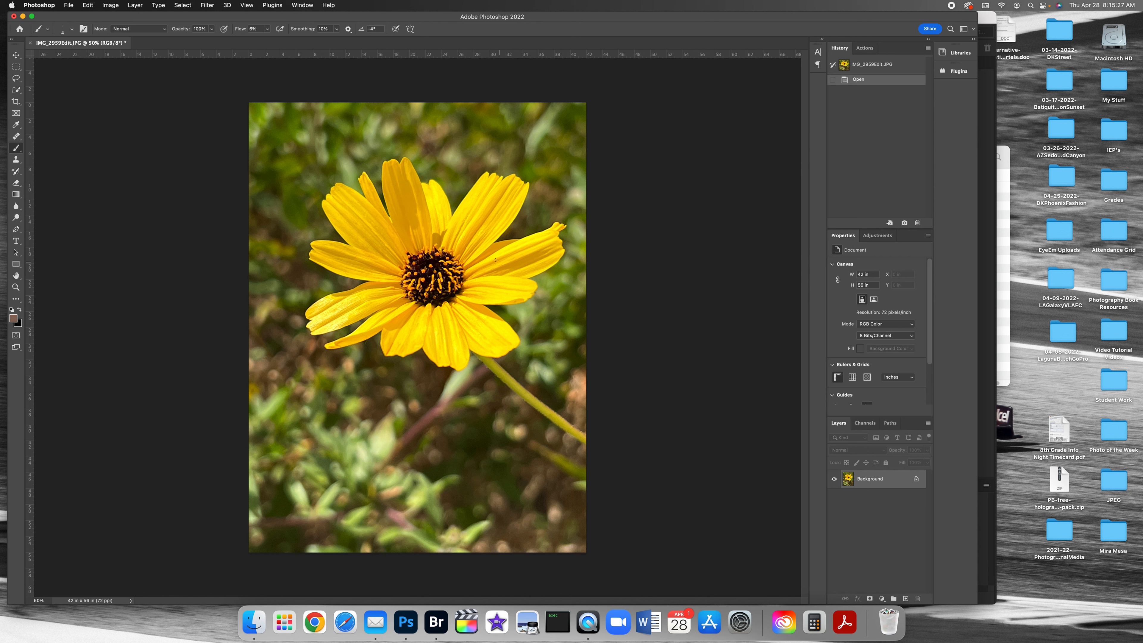
left_click(133, 5)
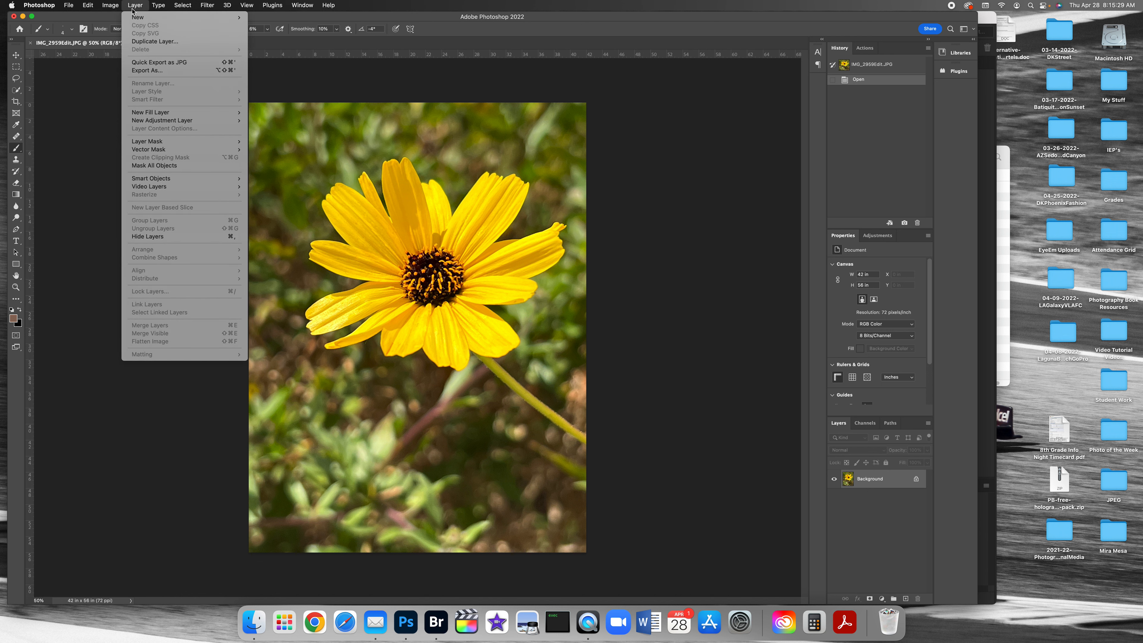
left_click(154, 42)
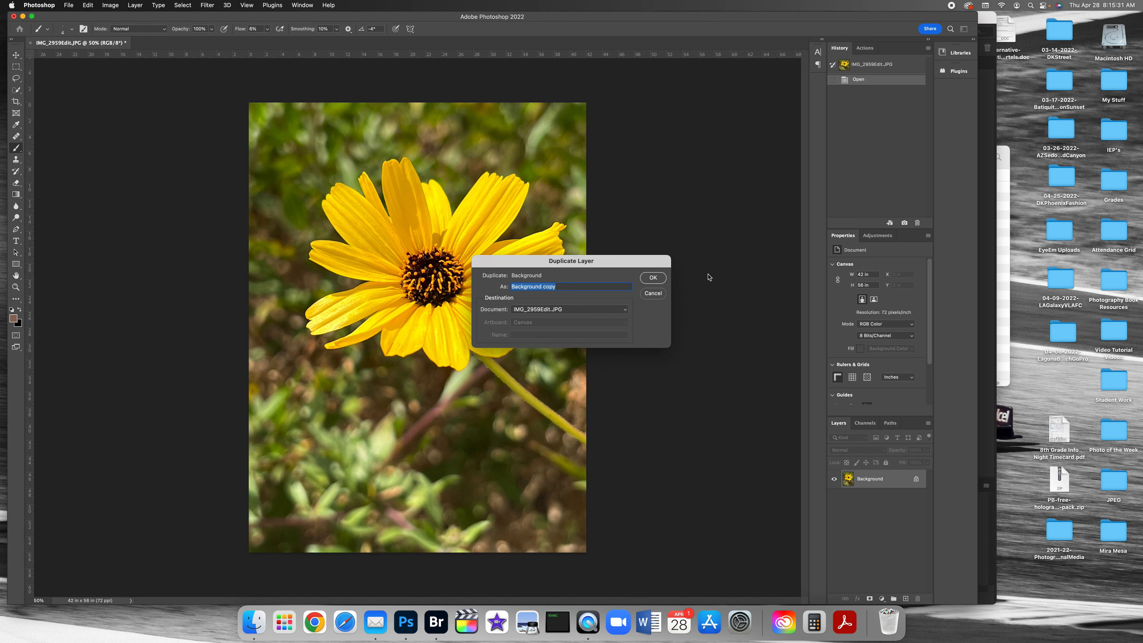
left_click(661, 279)
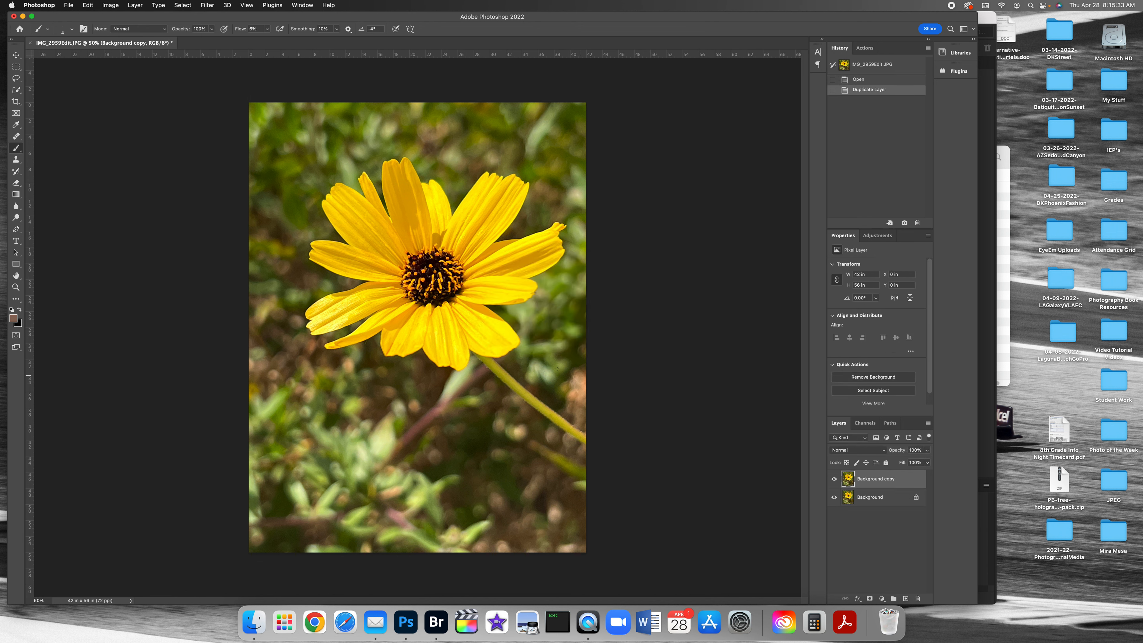
Step: Apply a High Pass filter with a radius of 19.0 pixels to the Background copy layer
left_click(207, 5)
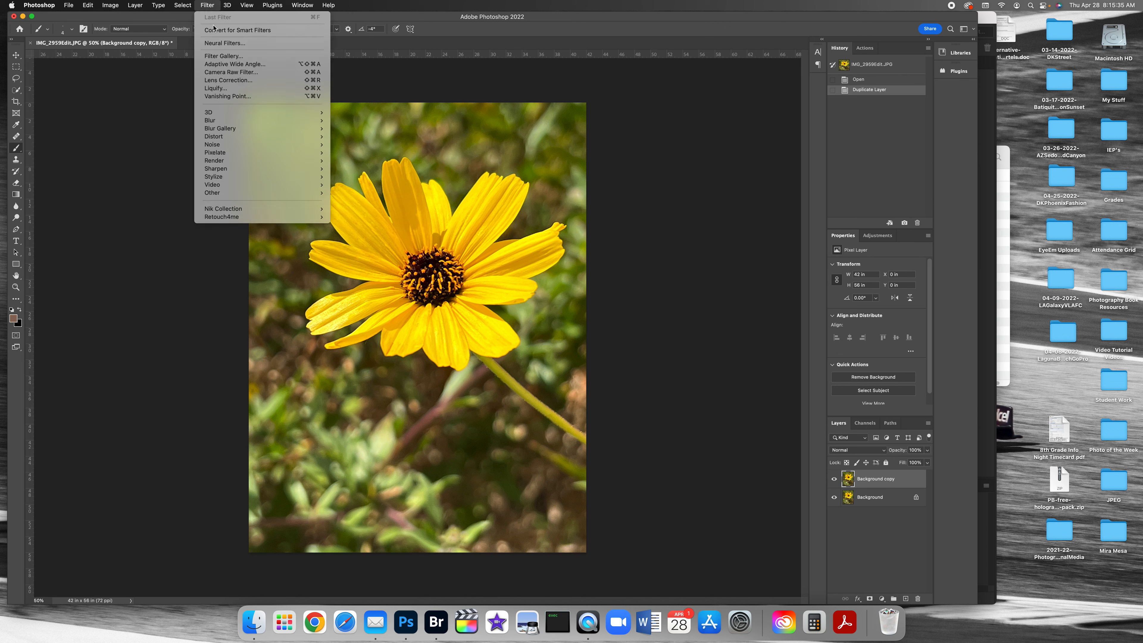
mouse_move(223, 195)
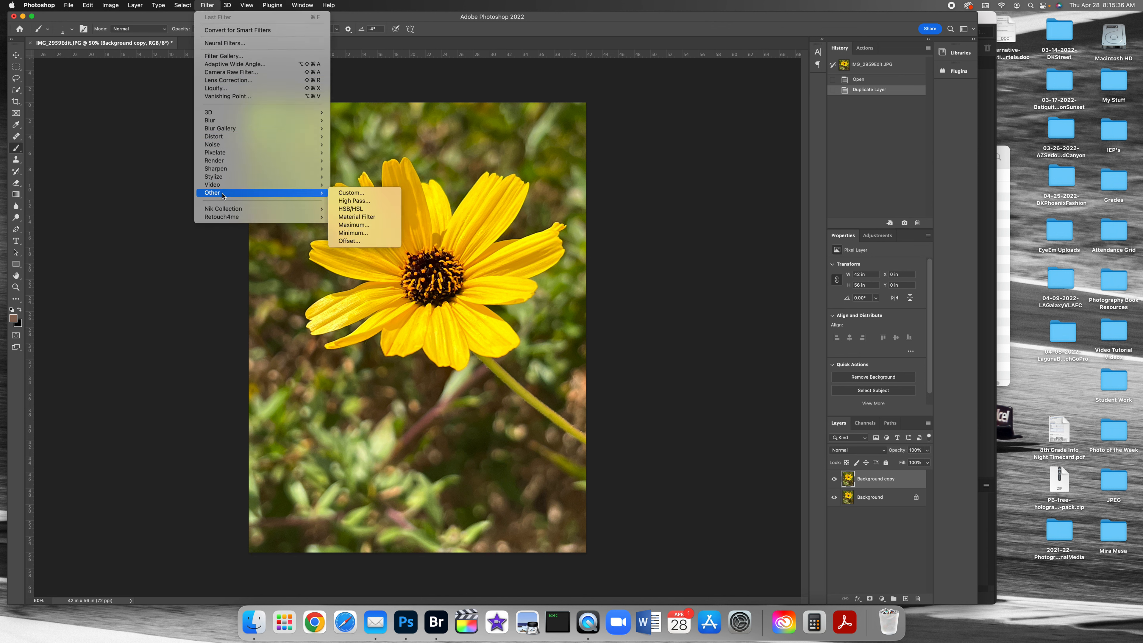
left_click(364, 201)
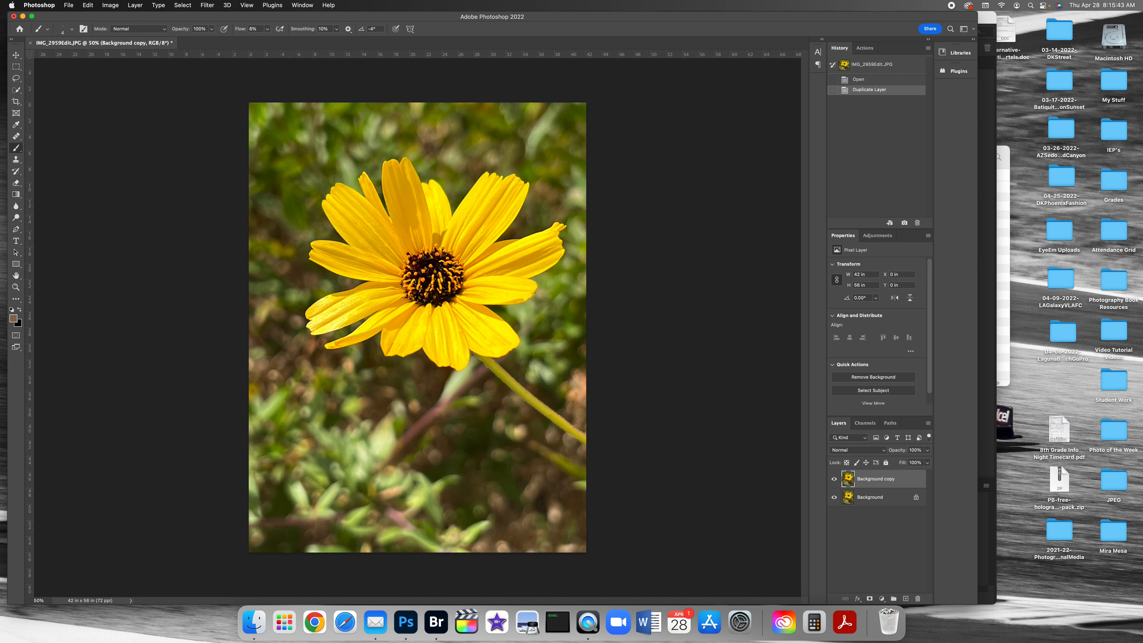
left_click_drag(564, 165, 733, 166)
left_click_drag(710, 295, 700, 297)
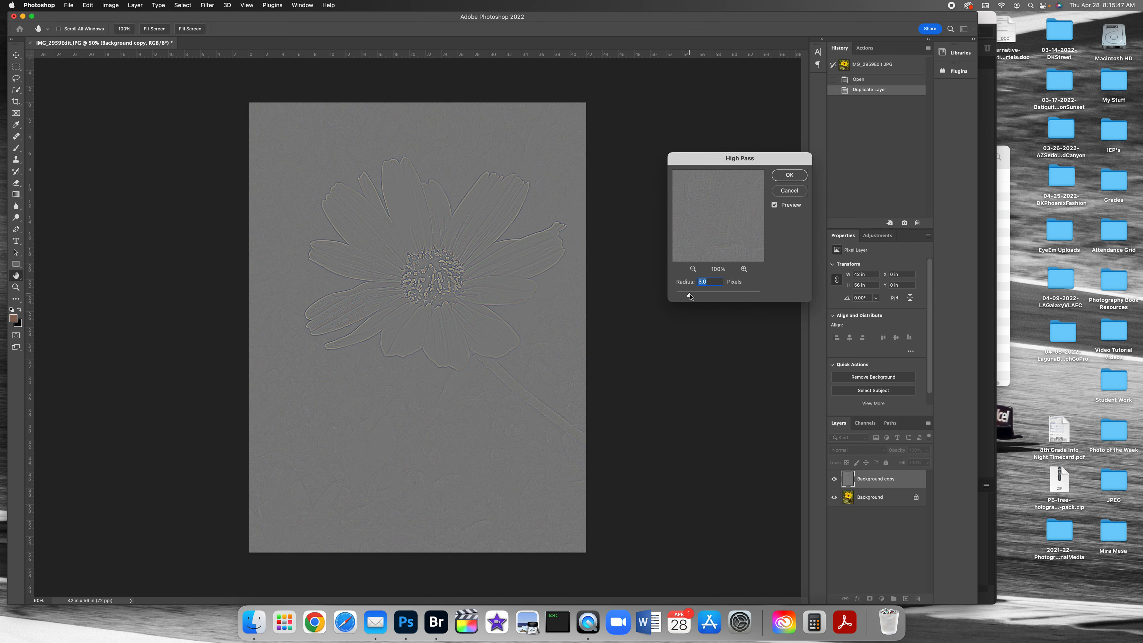
mouse_move(691, 297)
left_mouse_down()
mouse_move(747, 298)
mouse_move(713, 296)
left_mouse_up()
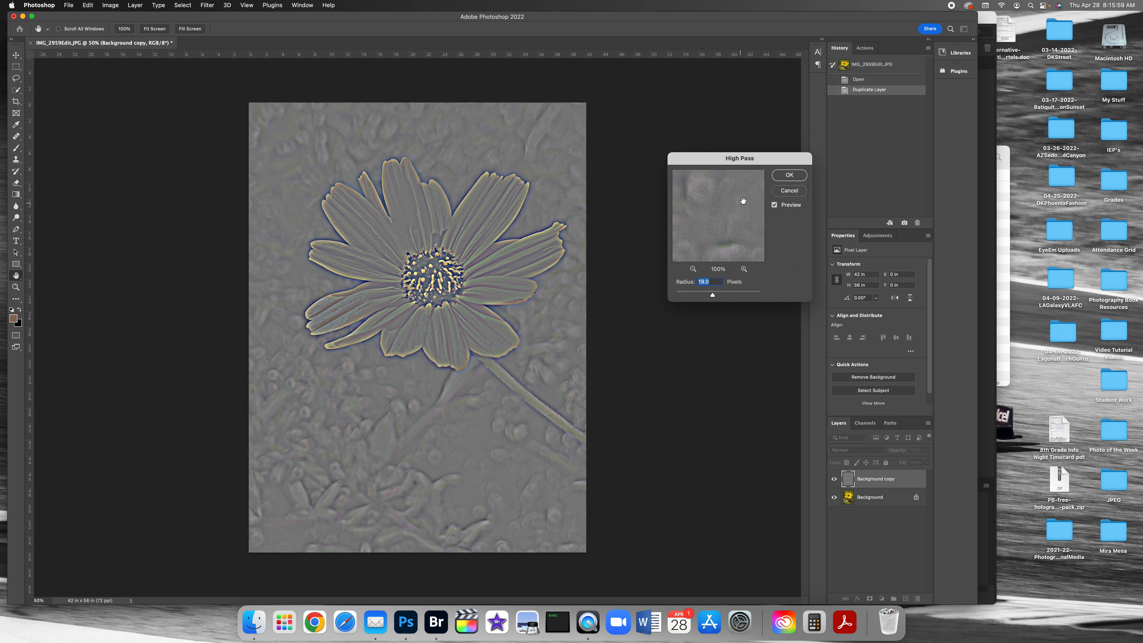
left_click(788, 176)
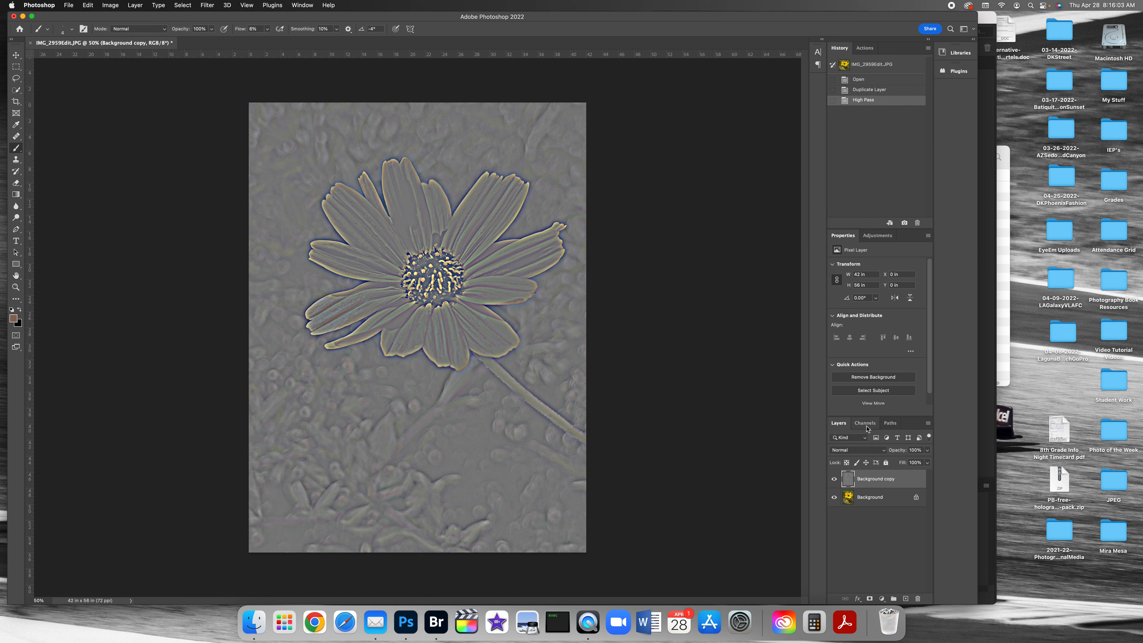
Step: Set the Background copy layer's blend mode to Overlay
left_click(860, 451)
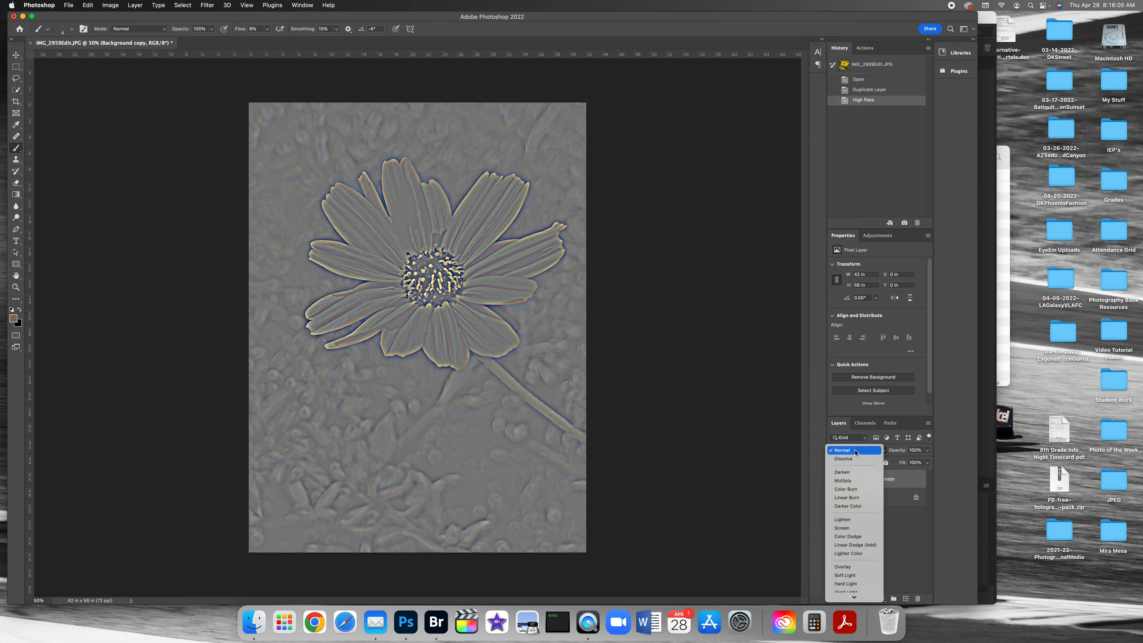
left_click(861, 462)
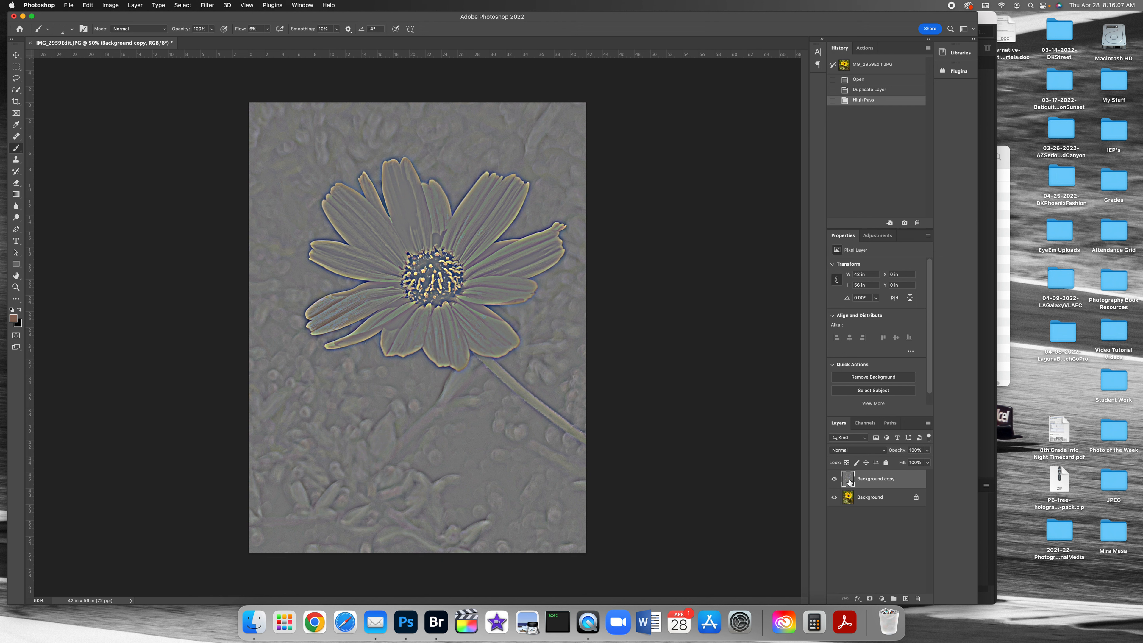
left_click(856, 451)
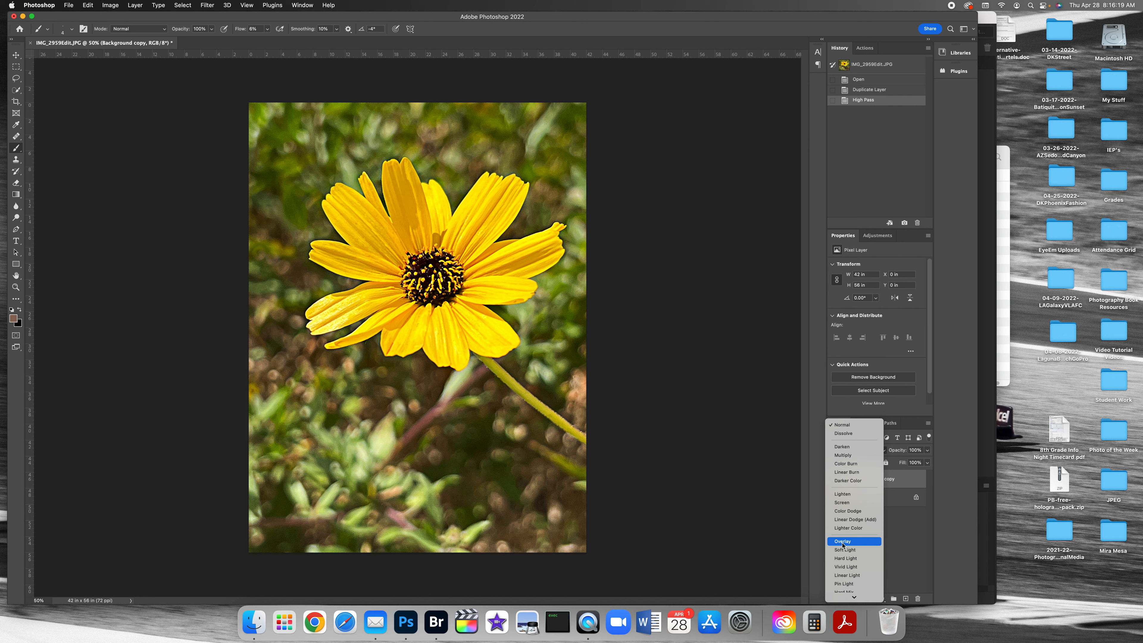
left_click(843, 543)
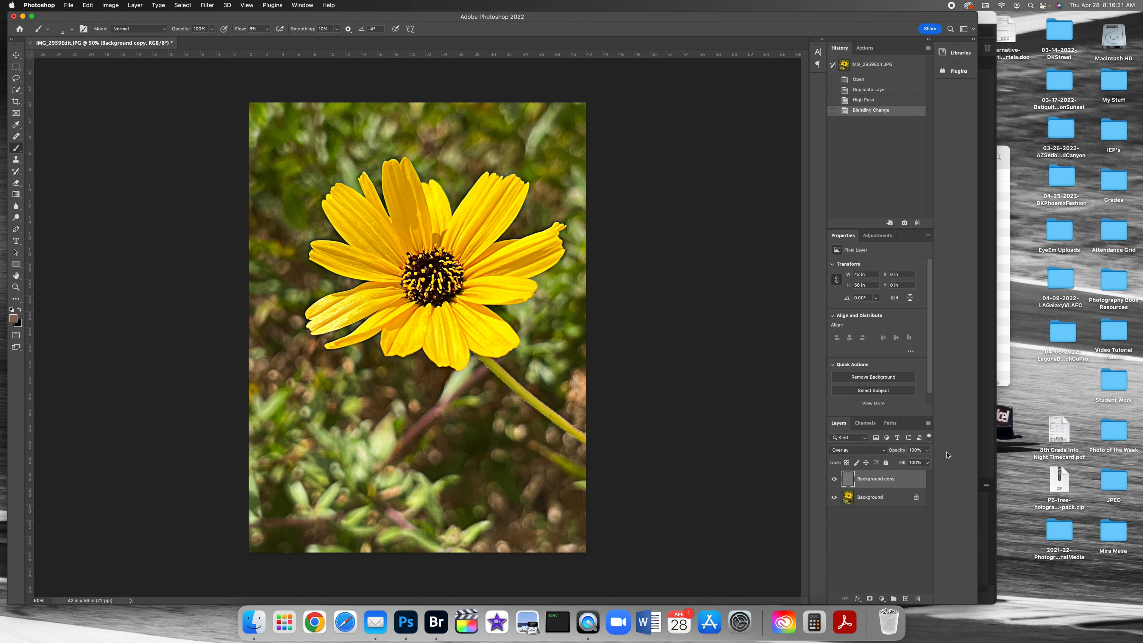
Step: Toggle the Background copy layer's visibility to compare the flower with and without the High Pass effect, leaving the layer shown
left_click(833, 479)
left_click(834, 479)
left_click(833, 479)
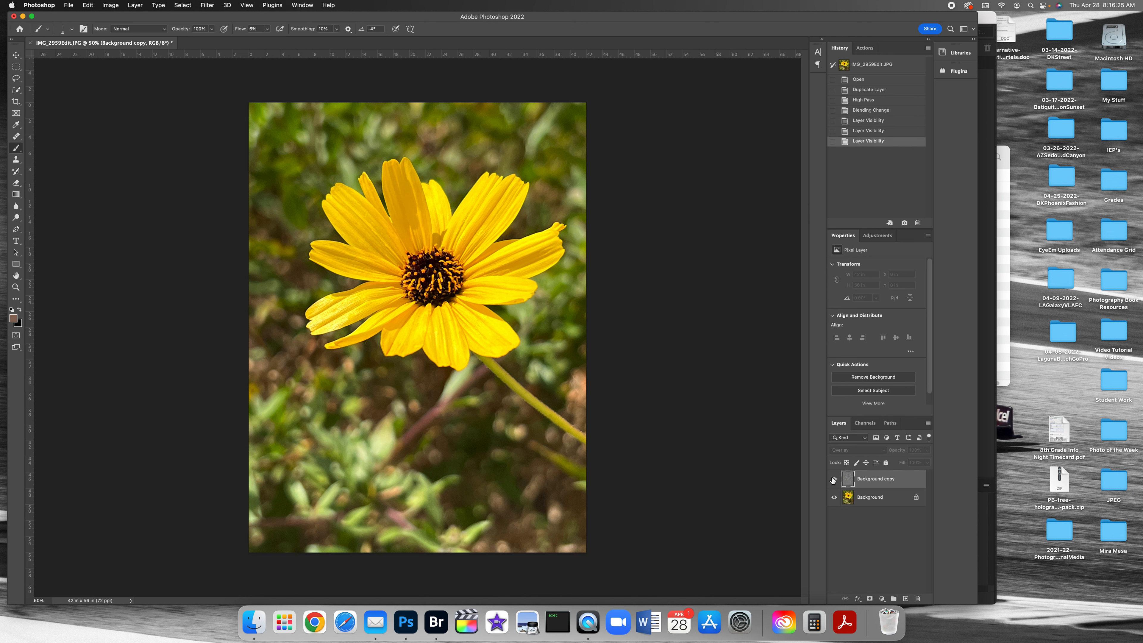
left_click(834, 479)
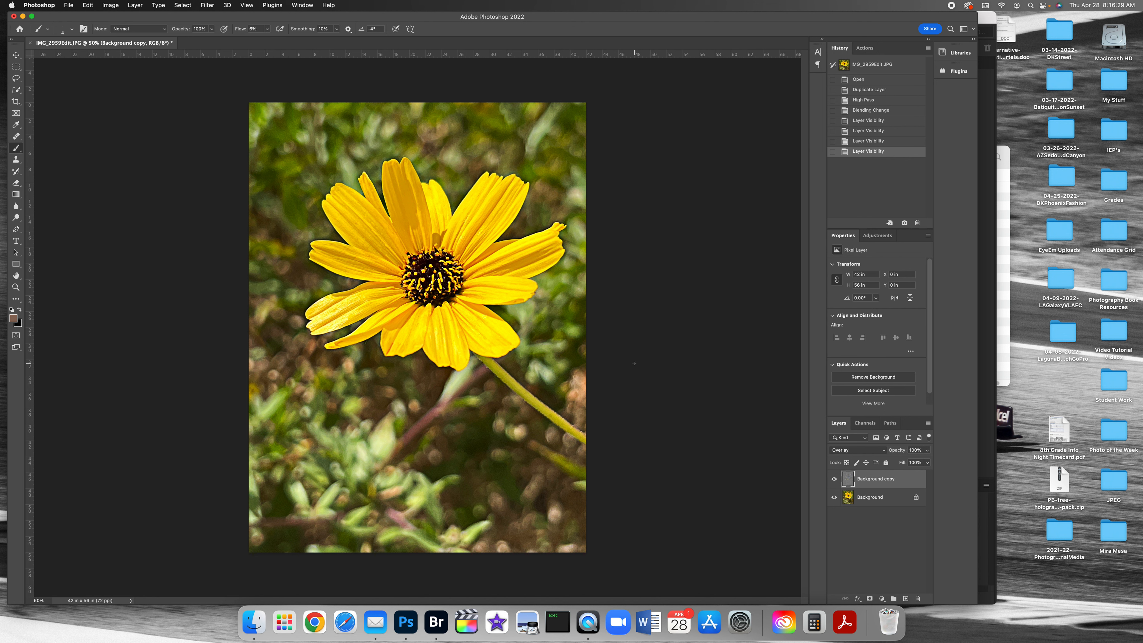
Step: Select the flower with Select Subject and subtract the stray areas around its upper petals using the Quick Selection tool
left_click(16, 92)
left_click(277, 29)
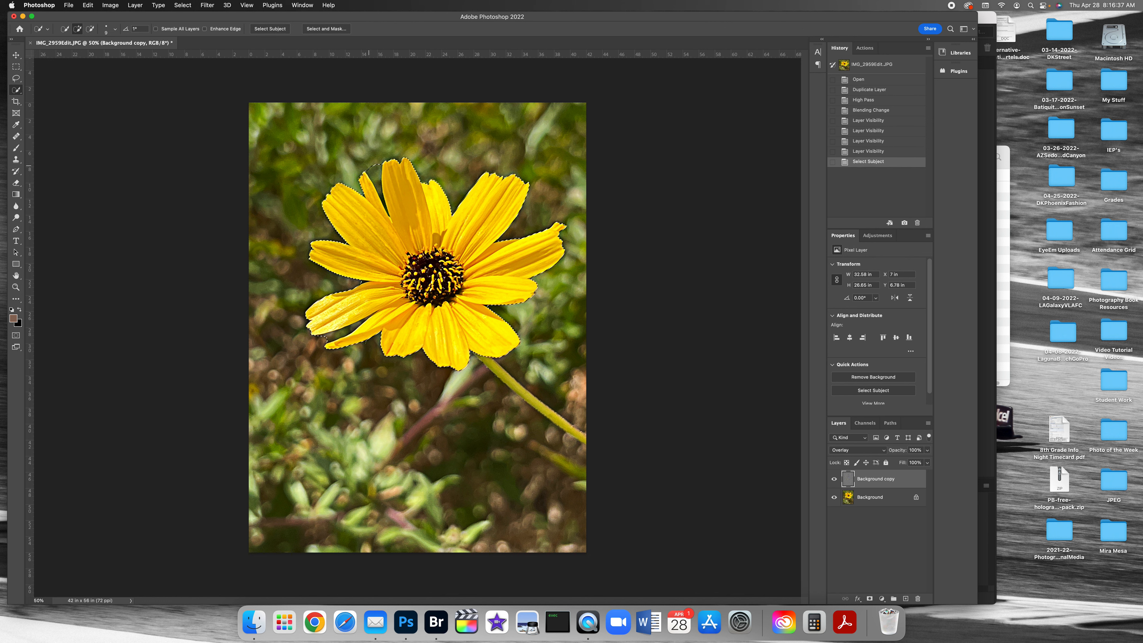
key("alt")
key("bracketright")
key("bracketright")
key("bracketright")
key("bracketright")
left_click_drag(373, 170, 378, 181)
left_click(368, 170)
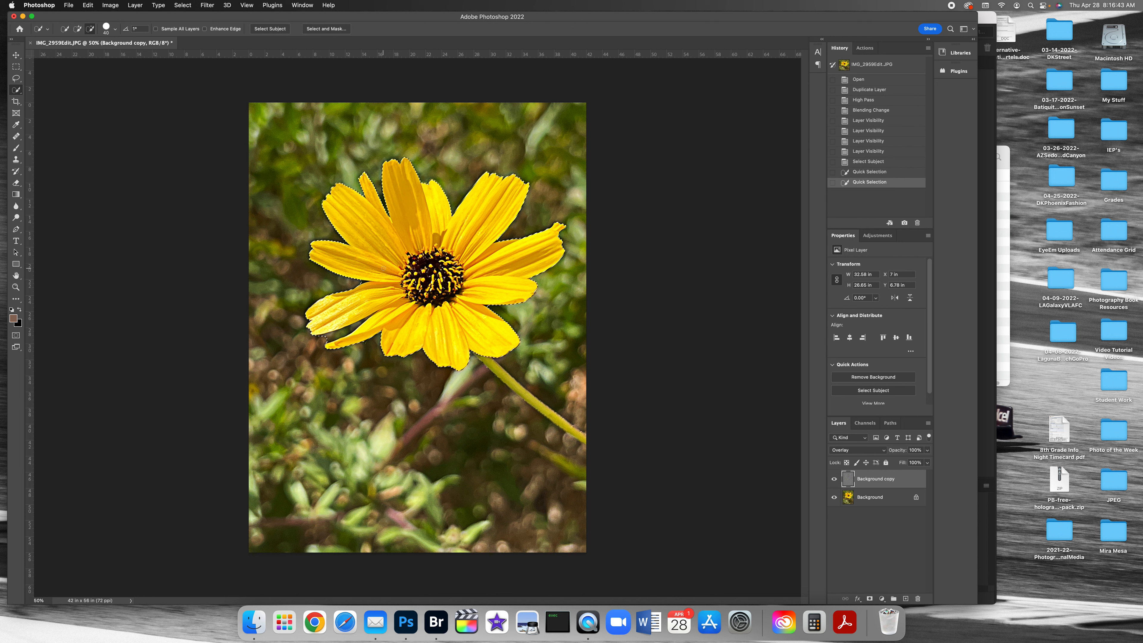
left_click(386, 209)
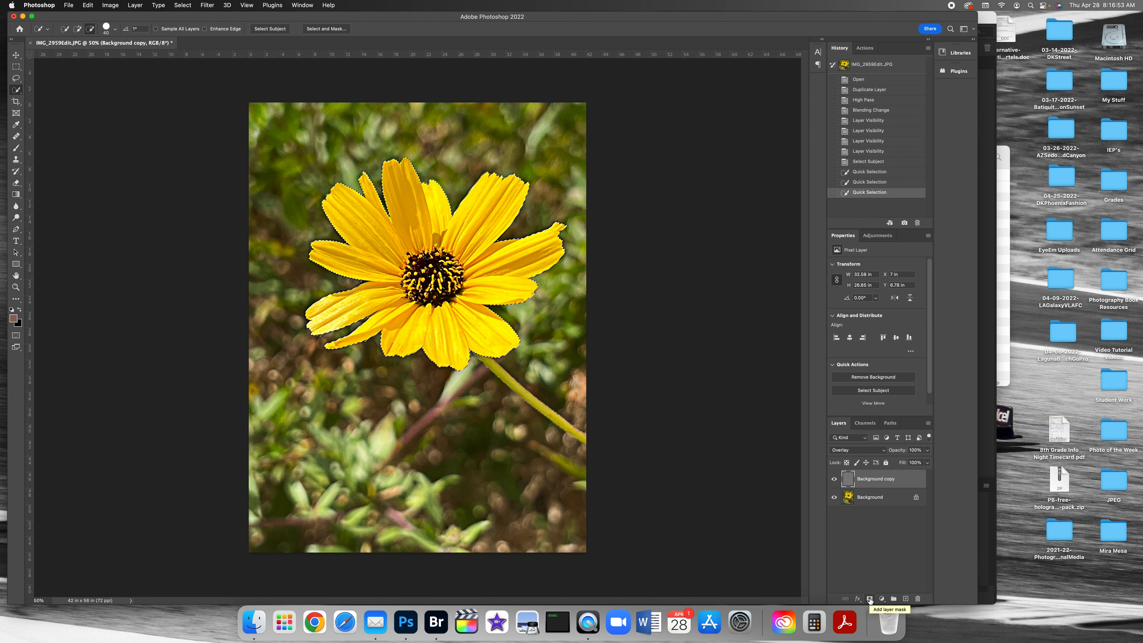
Step: Add a layer mask from the flower selection to the Background copy layer and toggle the layer's visibility to compare
left_click(869, 599)
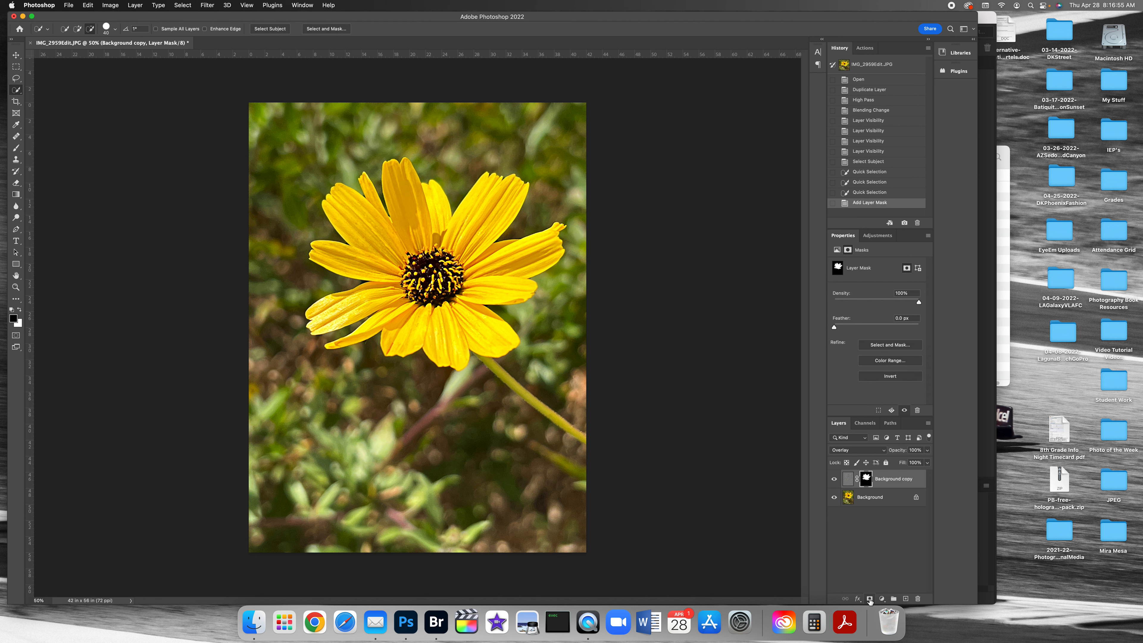
left_click(834, 479)
left_click(833, 480)
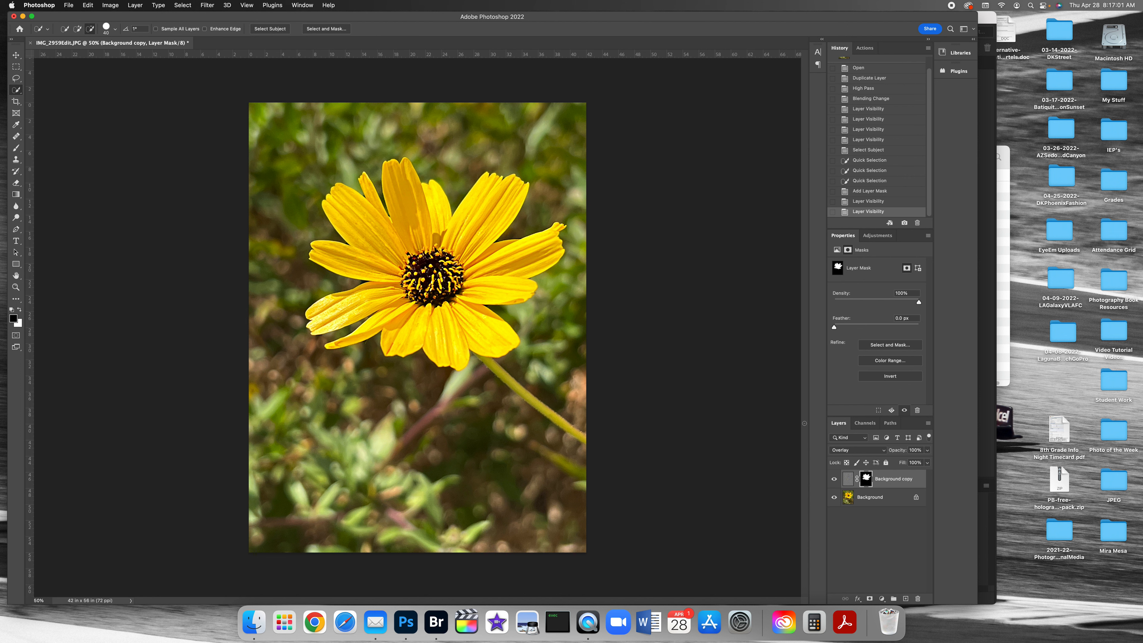
left_click(833, 479)
left_click(834, 480)
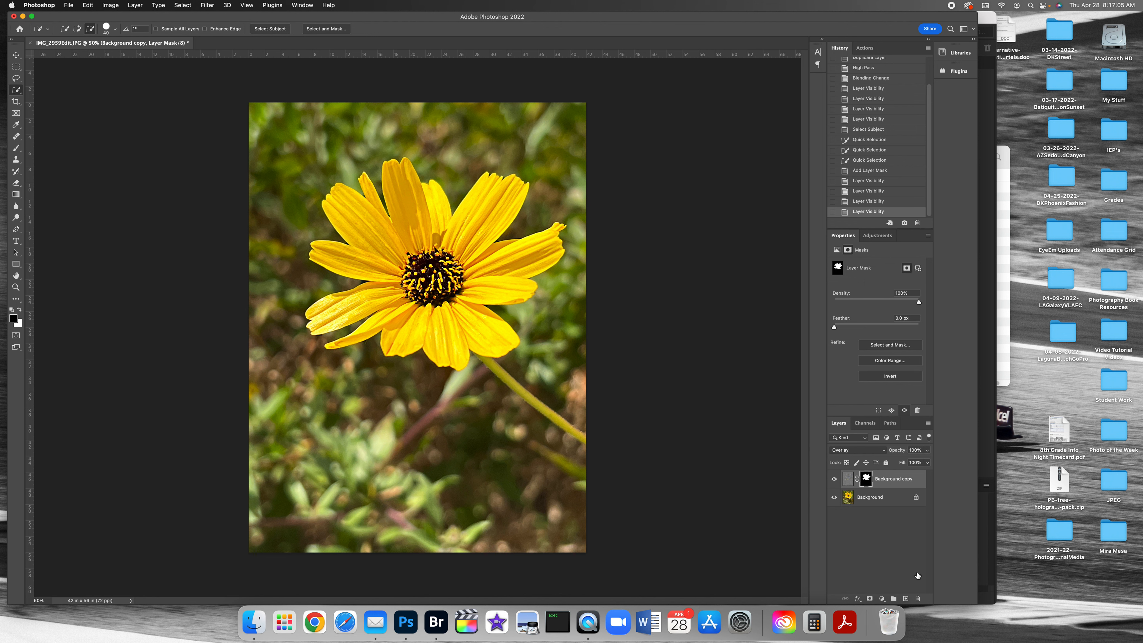
Step: Delete the Background copy layer's mask without applying it and toggle the layer's visibility, leaving it shown
left_click_drag(866, 479, 918, 599)
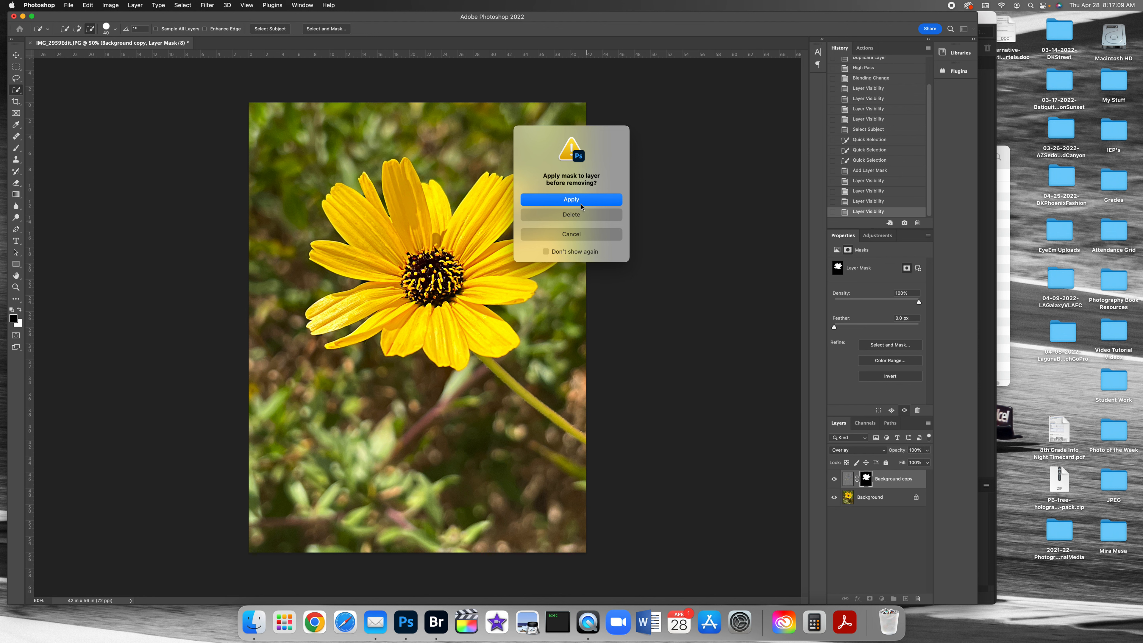
left_click(581, 214)
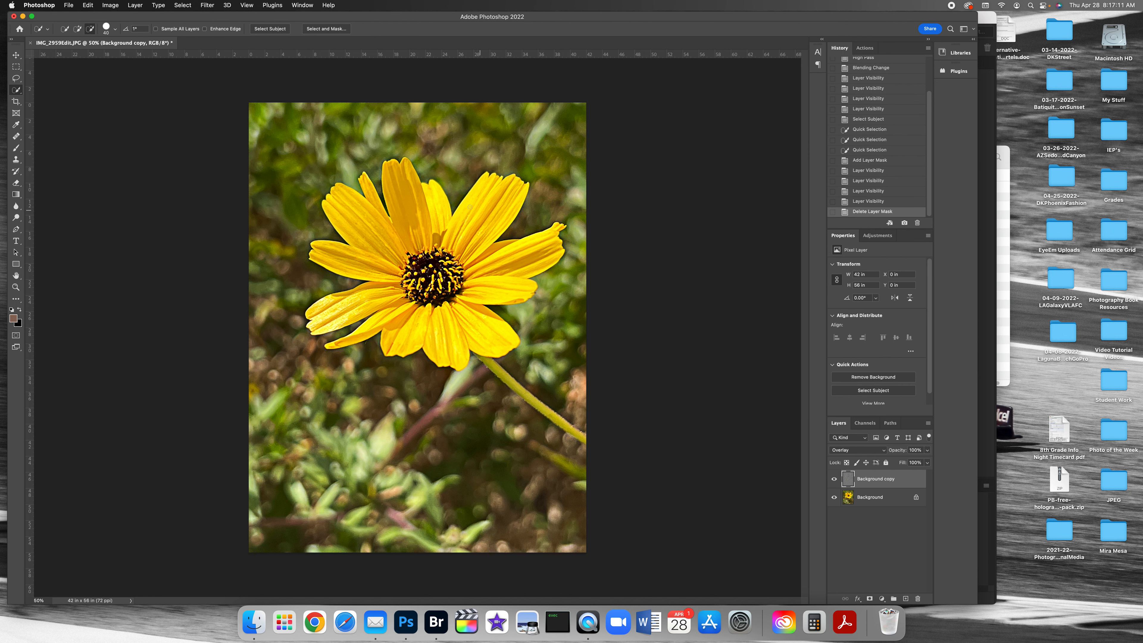
left_click(834, 479)
left_click(834, 479)
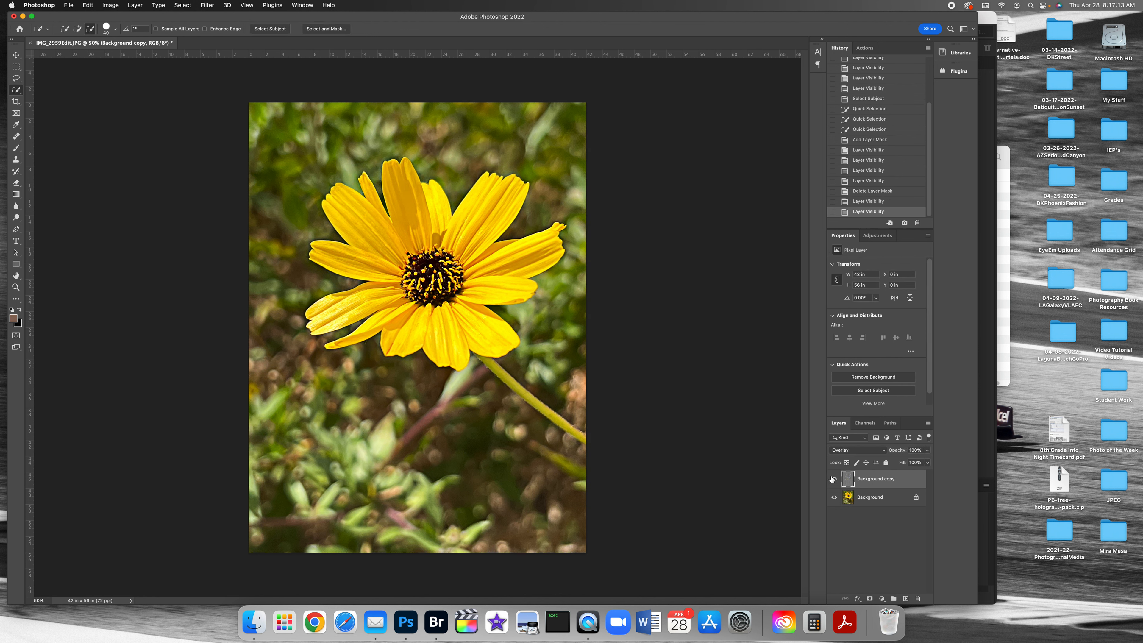
Step: Add a new layer mask to the Background copy layer and invert it to black
left_click(871, 599)
key("super+i")
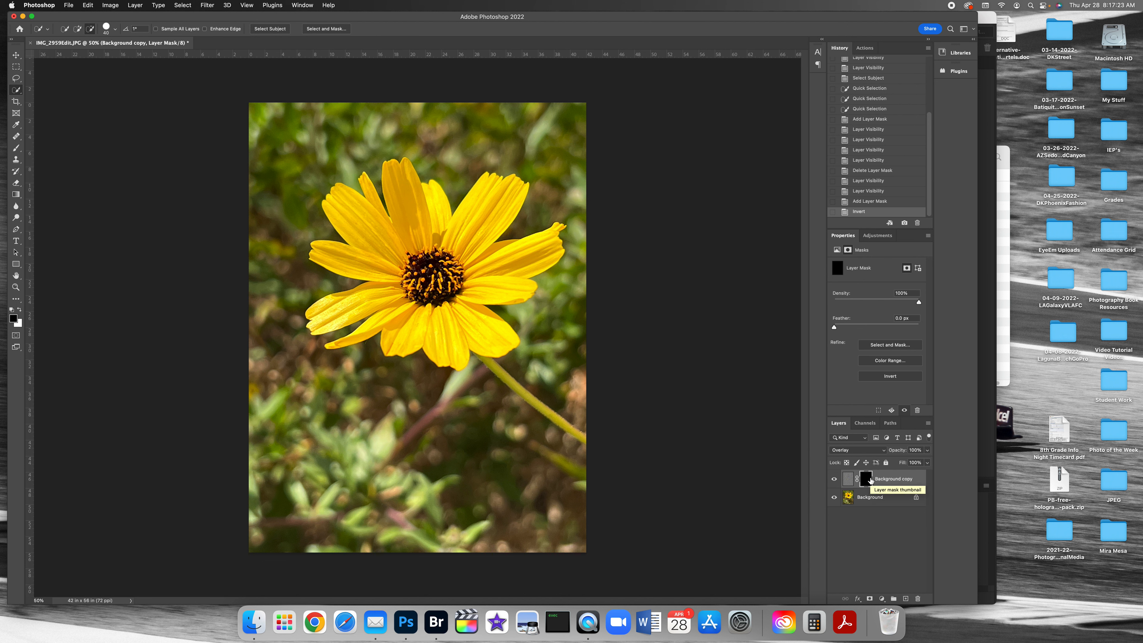
Step: Paint white over the flower on the Background copy layer's mask with a soft 400 px brush at 100% flow
left_click(16, 149)
left_click(19, 310)
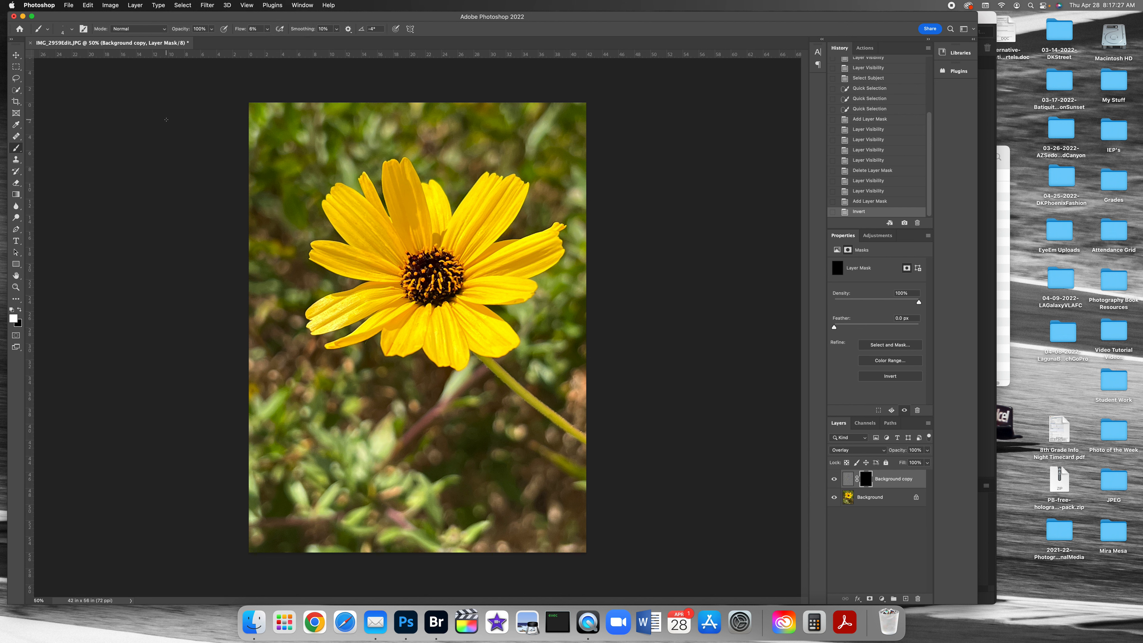
left_click(267, 29)
left_click_drag(265, 40, 313, 41)
left_click(72, 29)
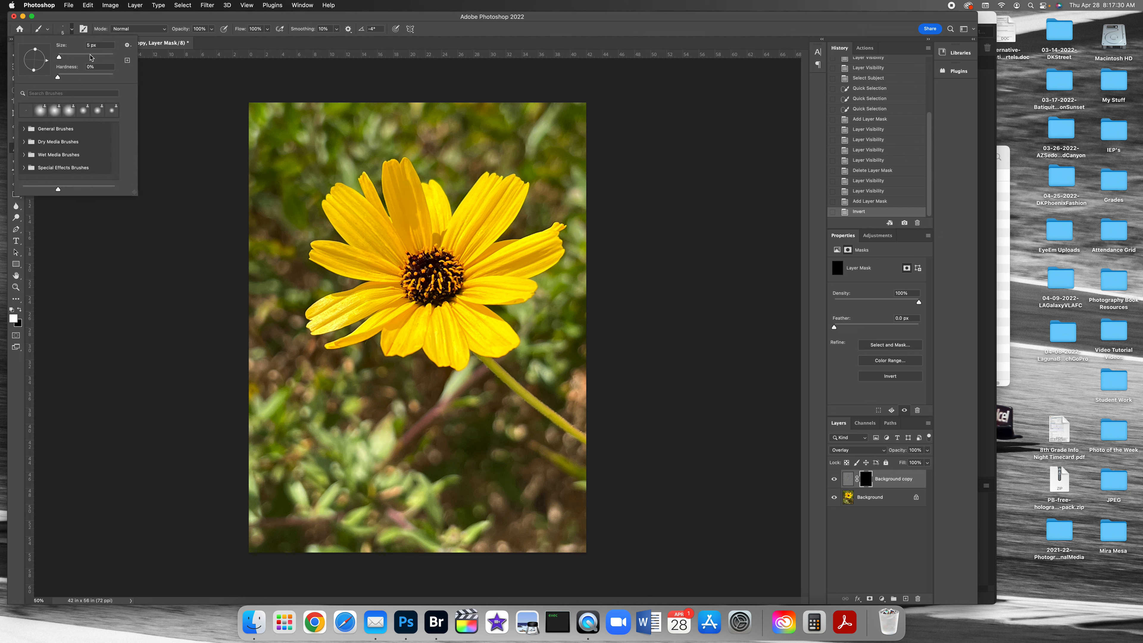
left_click(73, 29)
key("bracketright")
key("bracketright")
key("bracketright")
key("bracketright")
key("bracketright")
key("bracketright")
key("bracketright")
key("bracketright")
key("bracketright")
key("bracketright")
key("bracketright")
key("bracketright")
key("bracketright")
mouse_move(425, 267)
left_mouse_down()
mouse_move(438, 289)
mouse_move(414, 261)
left_mouse_up()
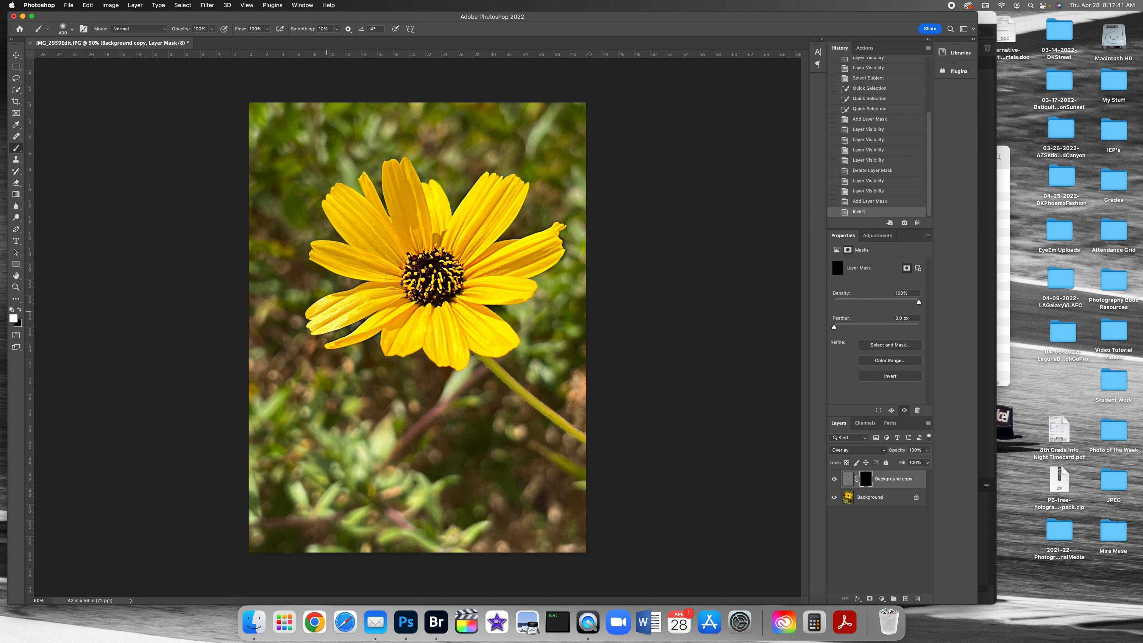
left_click_drag(402, 263, 398, 268)
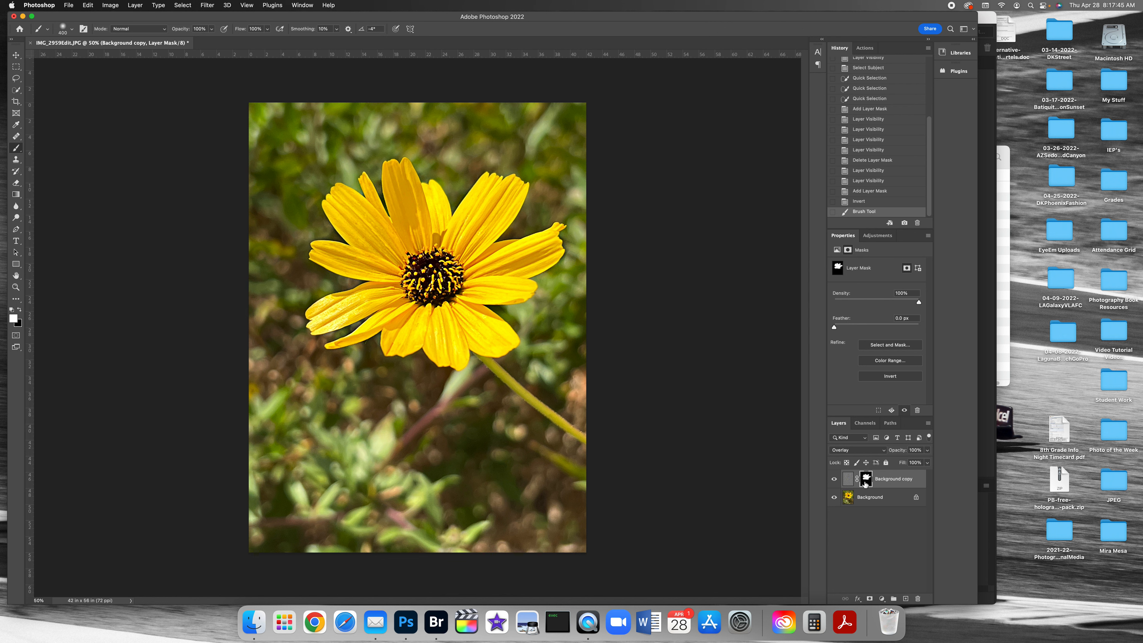
Step: Toggle the Background copy layer's visibility to compare the flower with and without the painted High Pass effect
double_click(834, 480)
left_click(834, 480)
left_click(834, 480)
Step: Try a lower opacity on the Background copy layer, compare with the layer hidden, and return the opacity to 100%
left_click(927, 463)
left_click(908, 463)
left_click(834, 479)
left_click(835, 479)
left_click(927, 449)
left_click_drag(906, 461, 968, 462)
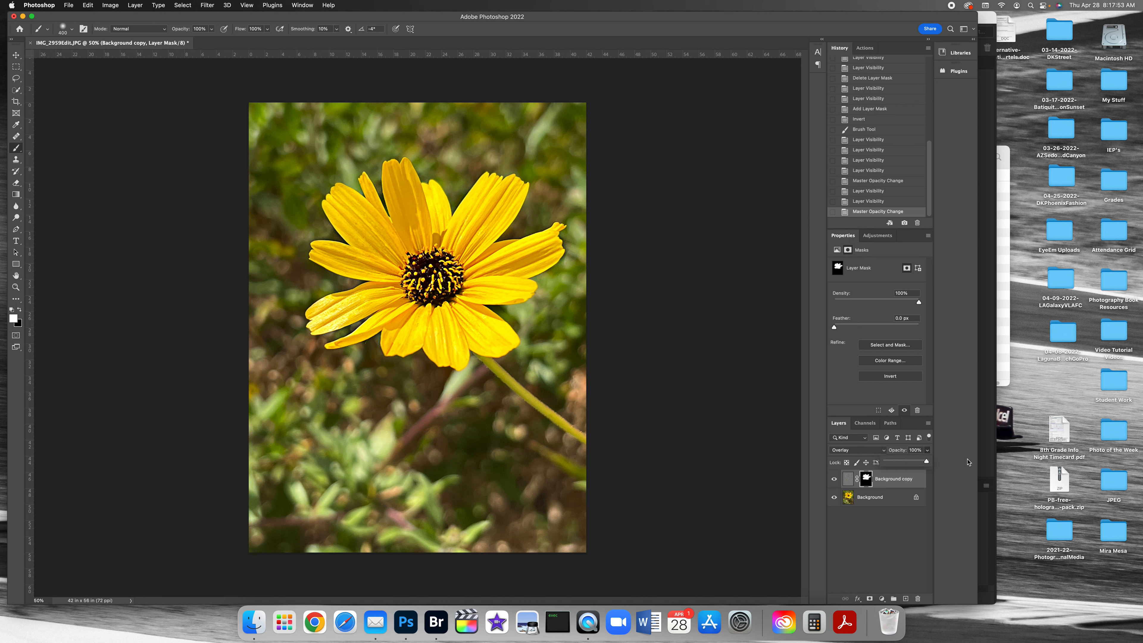
Step: Flatten the flower image into a single Background layer
left_click(135, 5)
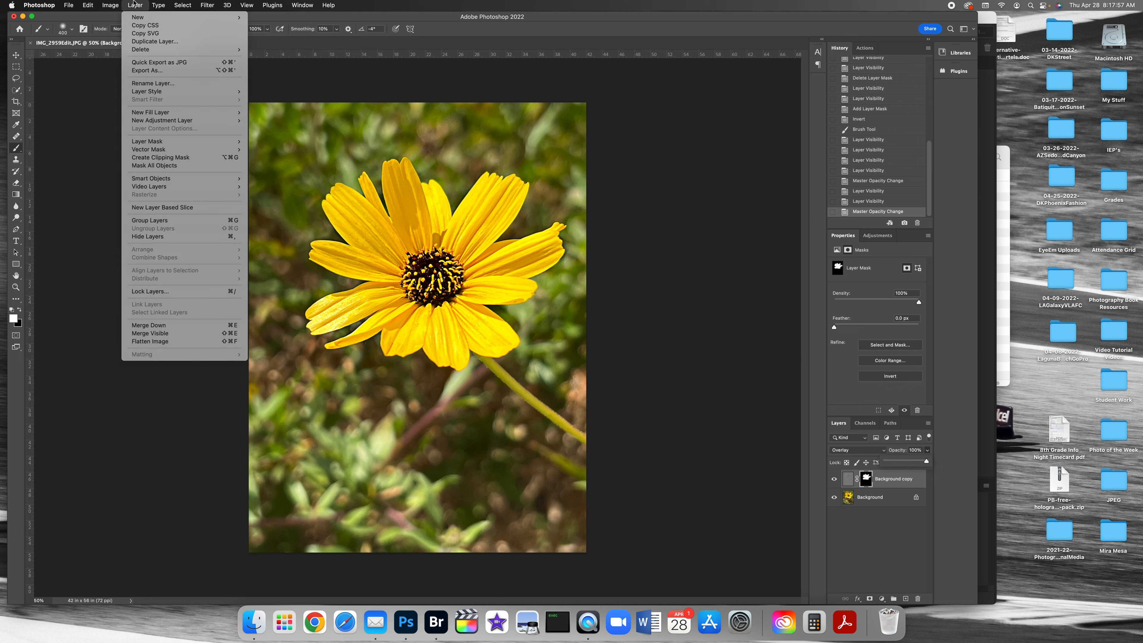
left_click(182, 343)
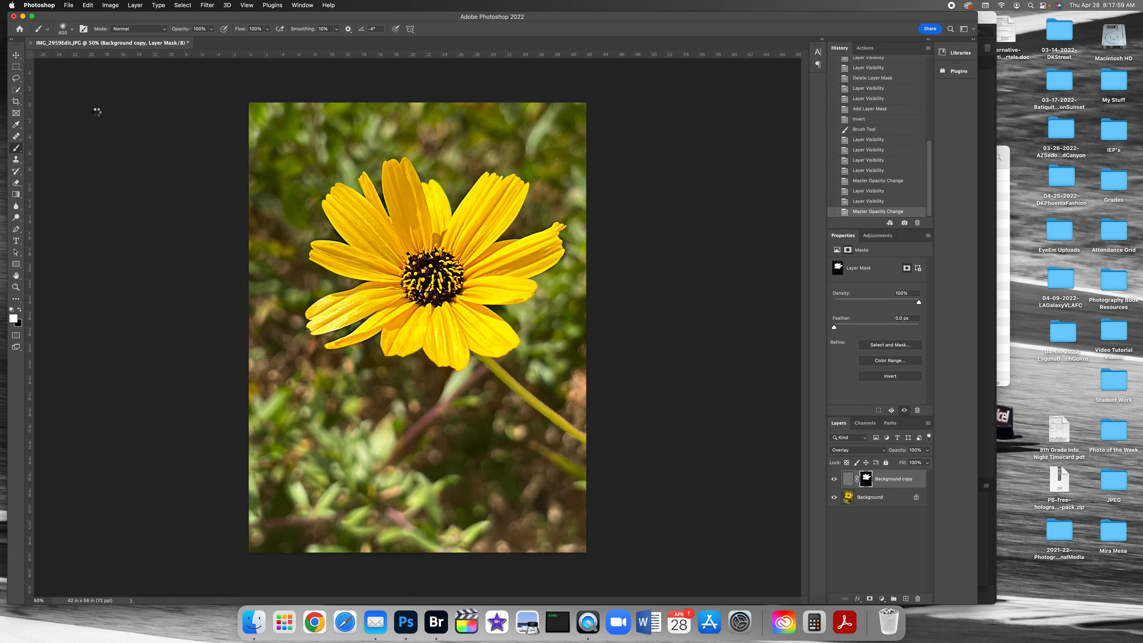
Step: Save the flattened image in JPEG format over IMG_2959Edit.jpg in the JPEG folder and close the document
left_click(69, 5)
left_click(97, 103)
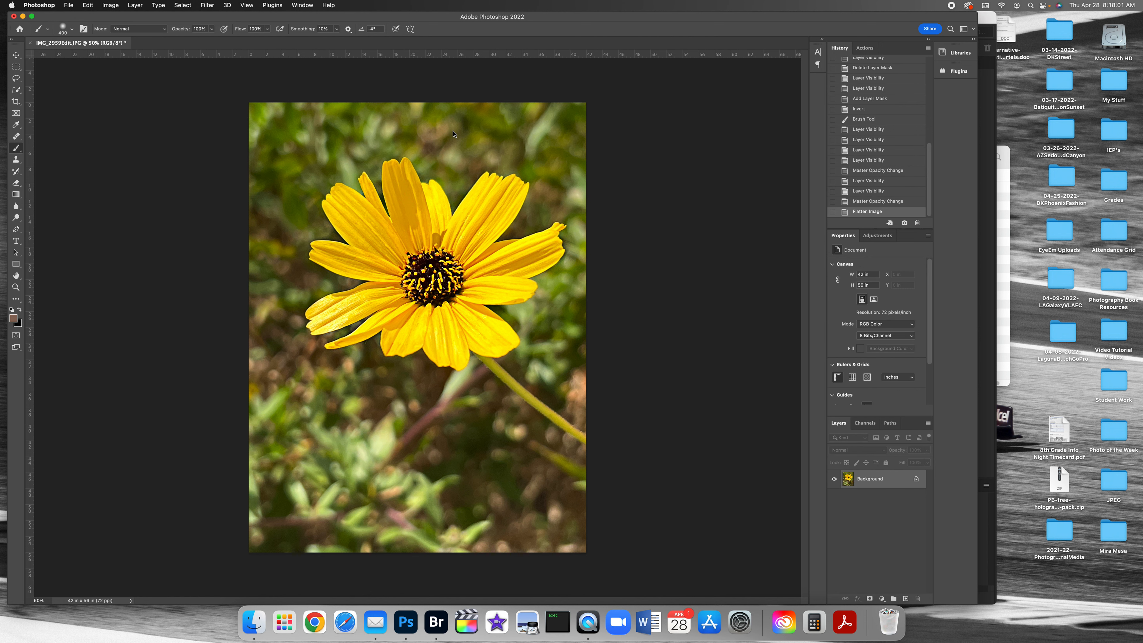
left_click(801, 334)
left_click(600, 269)
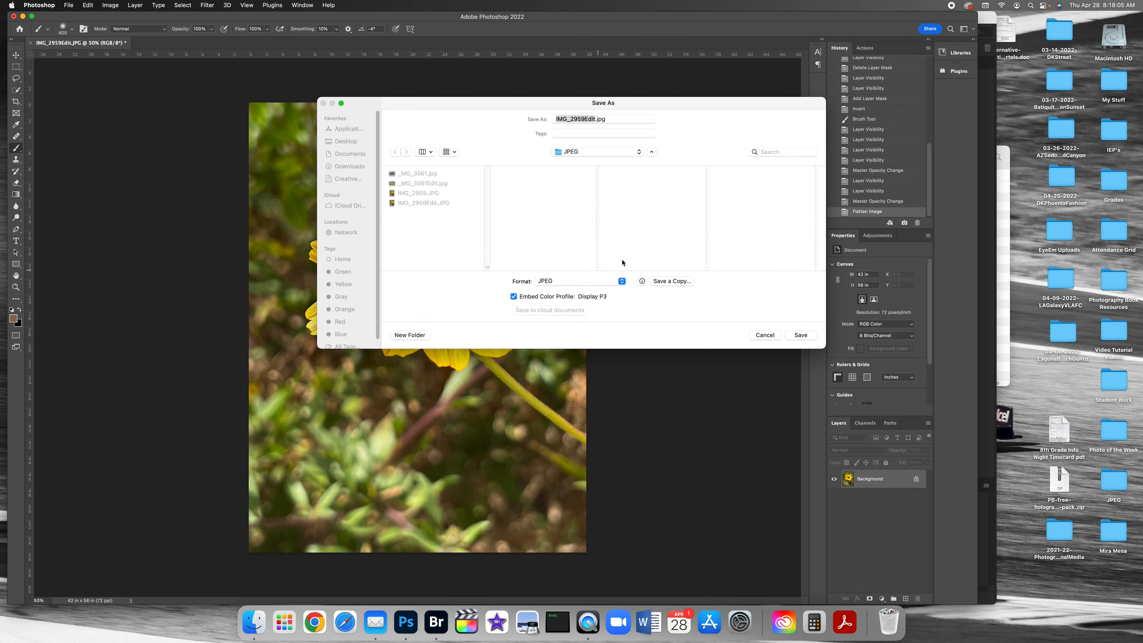
left_click(627, 176)
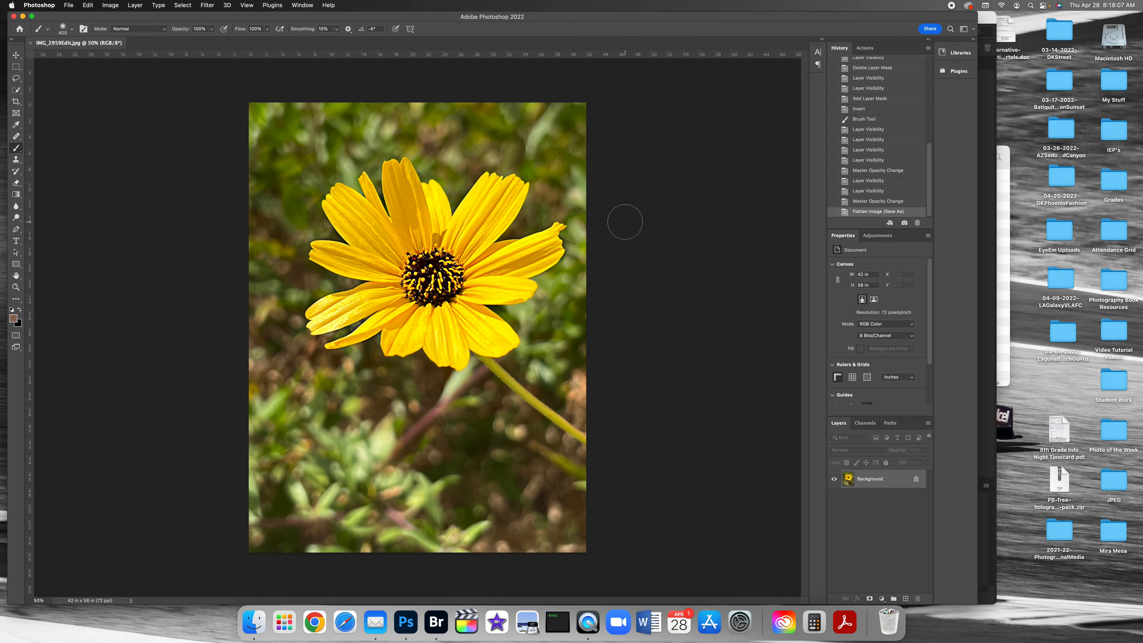
key("super+w")
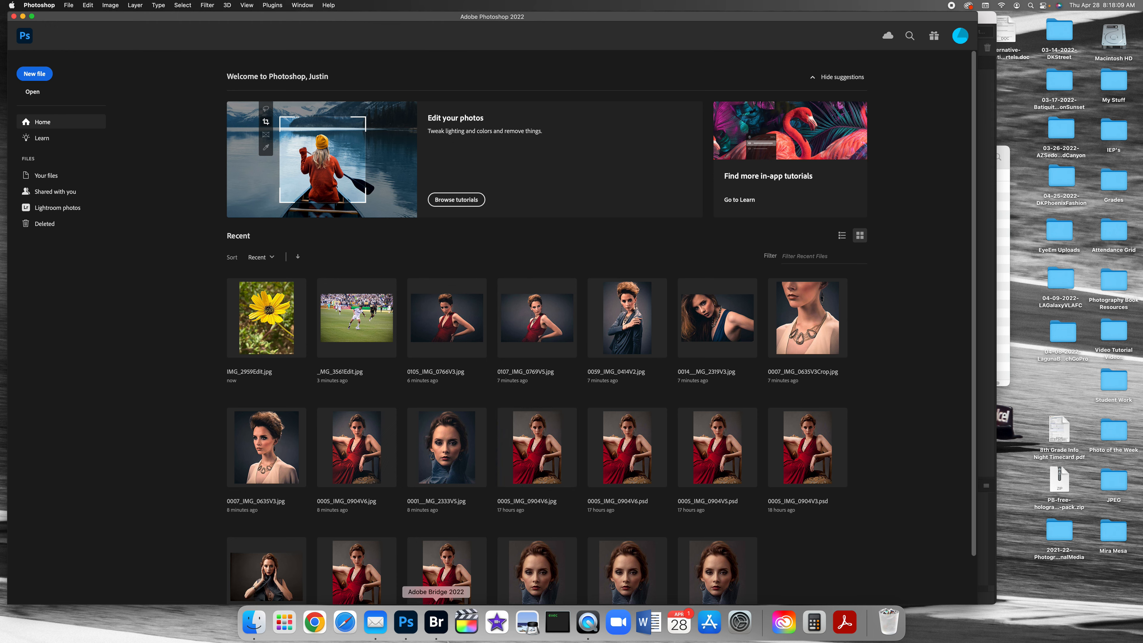
Step: Switch to Adobe Bridge and compare the original IMG_2959.JPG with the edited IMG_2959Edit.JPG at full screen
left_click(442, 627)
left_click(370, 536)
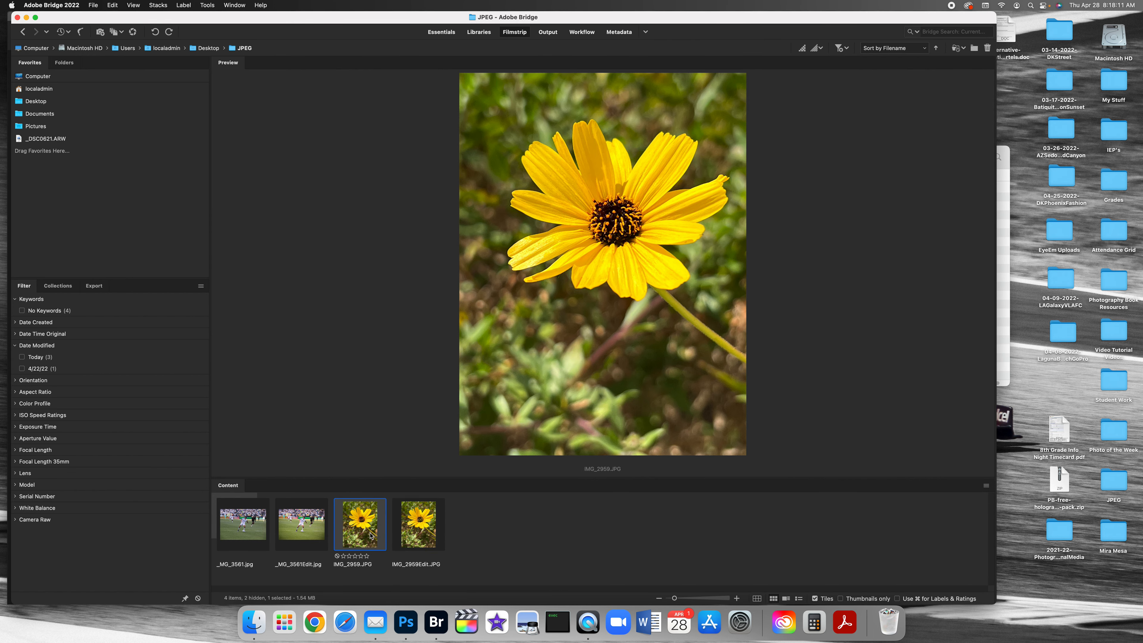
key("space")
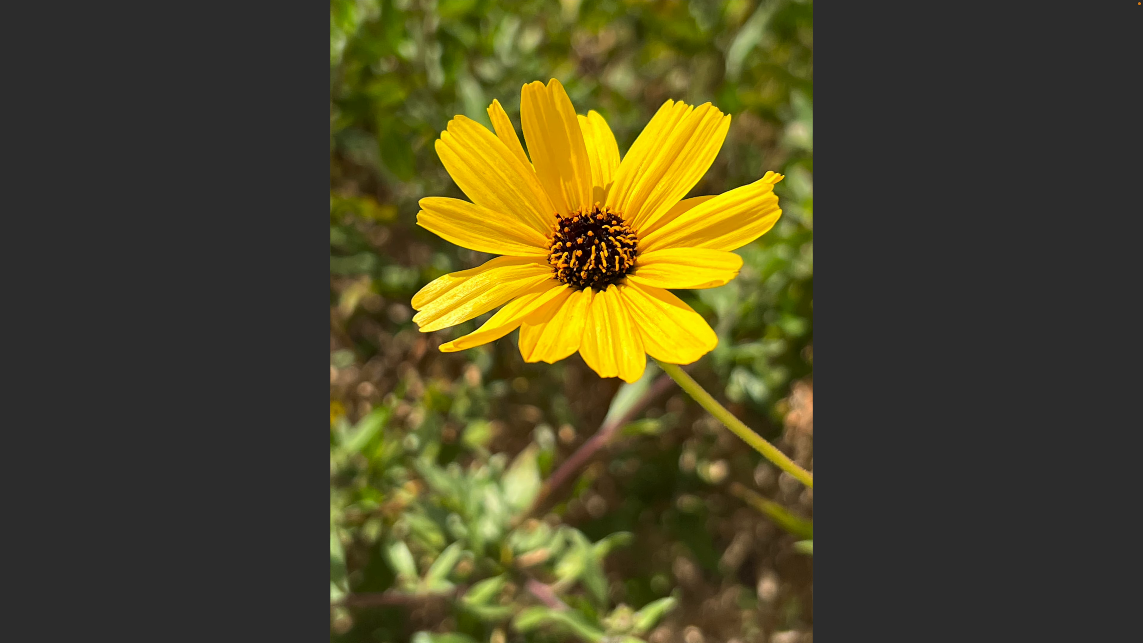
key("space")
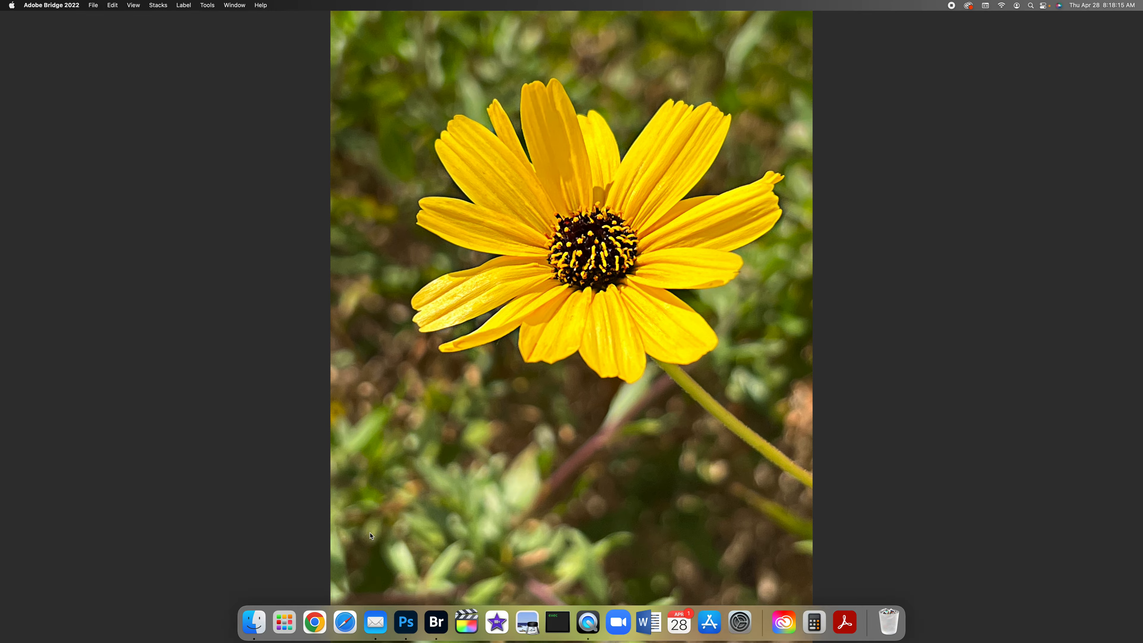
Step: View the original soccer photo _MG_3561.jpg at full screen
left_click(253, 530)
key("space")
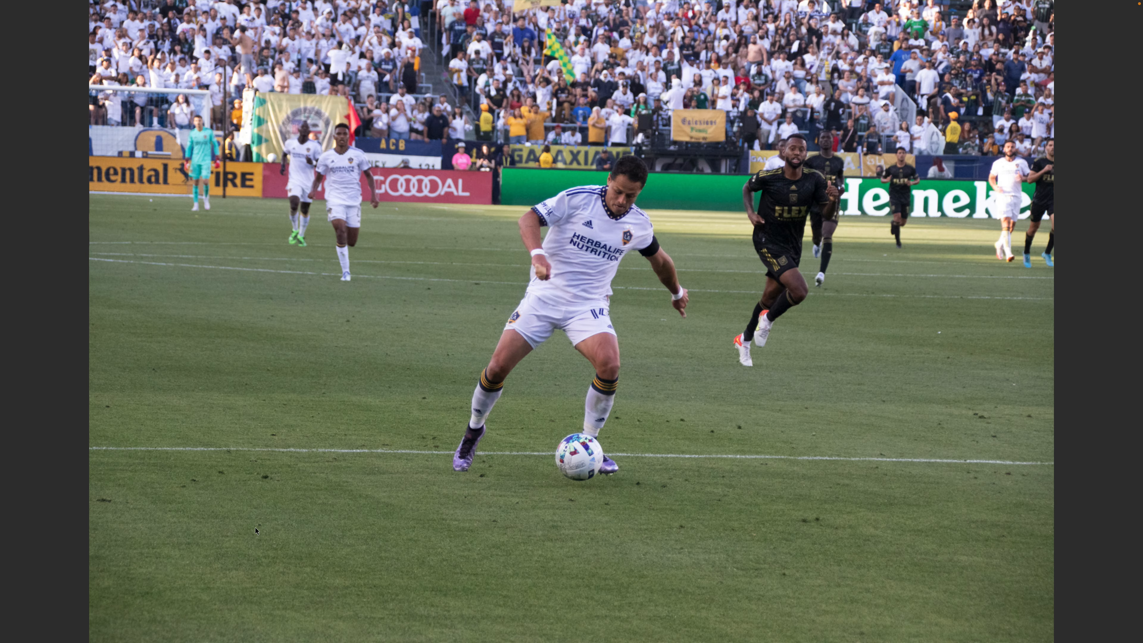